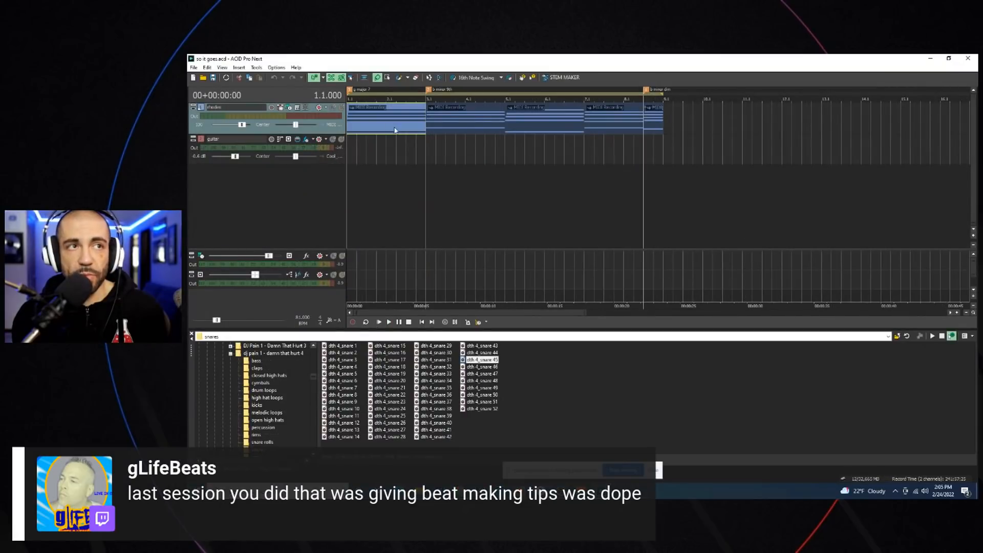
# Audition the Rhodes chords one by one, playing from the project start and from 3.1, 5.1, 7.1 and 8.3
pyautogui.press('space')
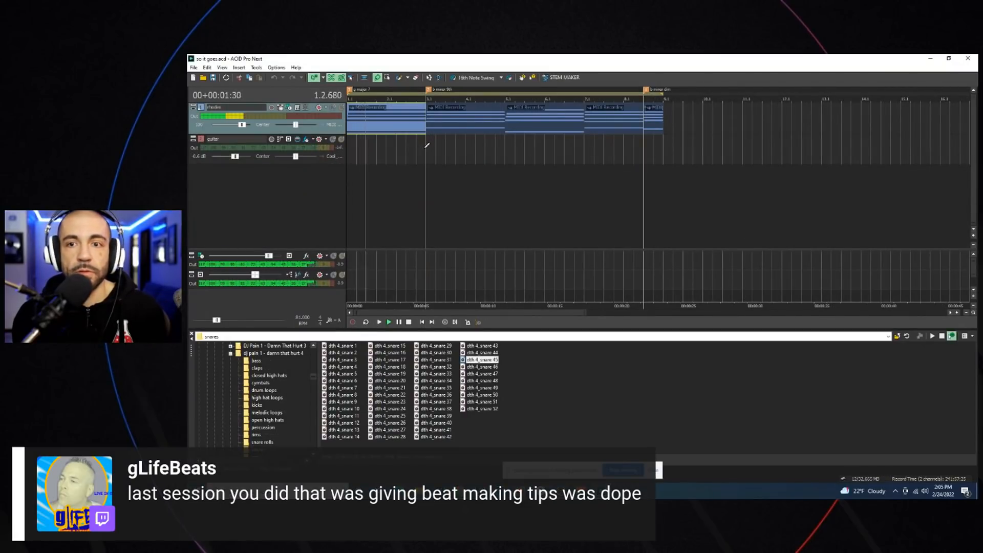
pyautogui.click(426, 145)
pyautogui.press('space')
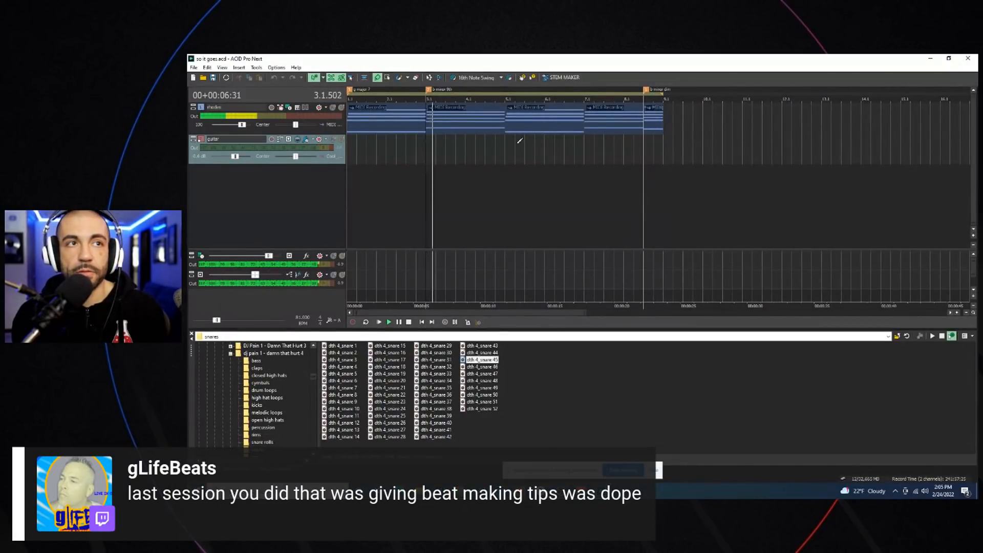
pyautogui.click(505, 149)
pyautogui.press('space')
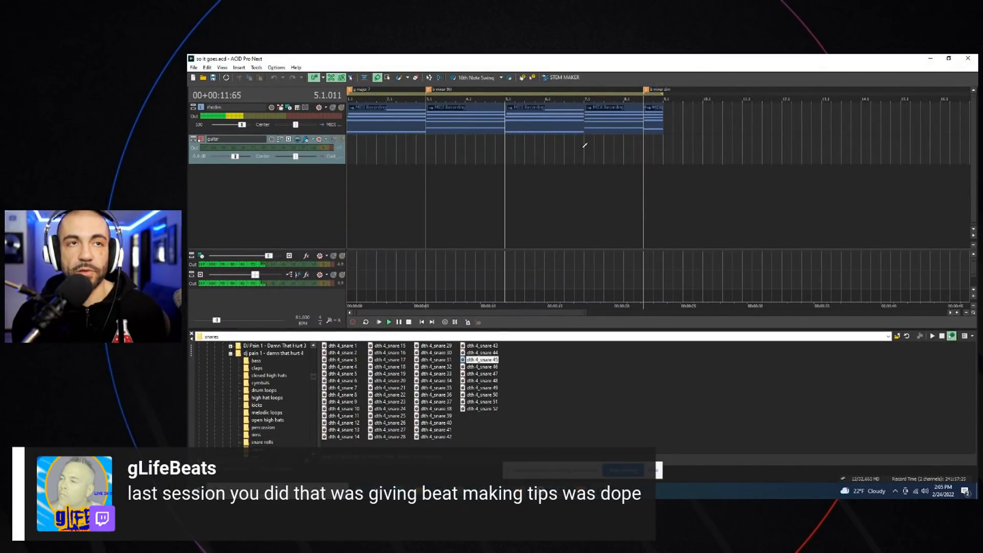
pyautogui.click(584, 148)
pyautogui.press('space')
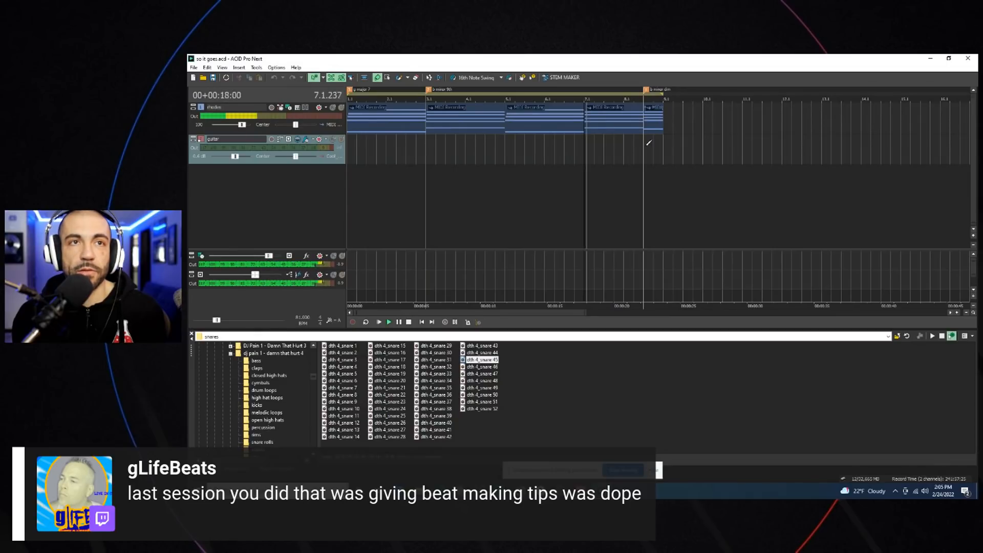
pyautogui.click(645, 144)
pyautogui.press('space')
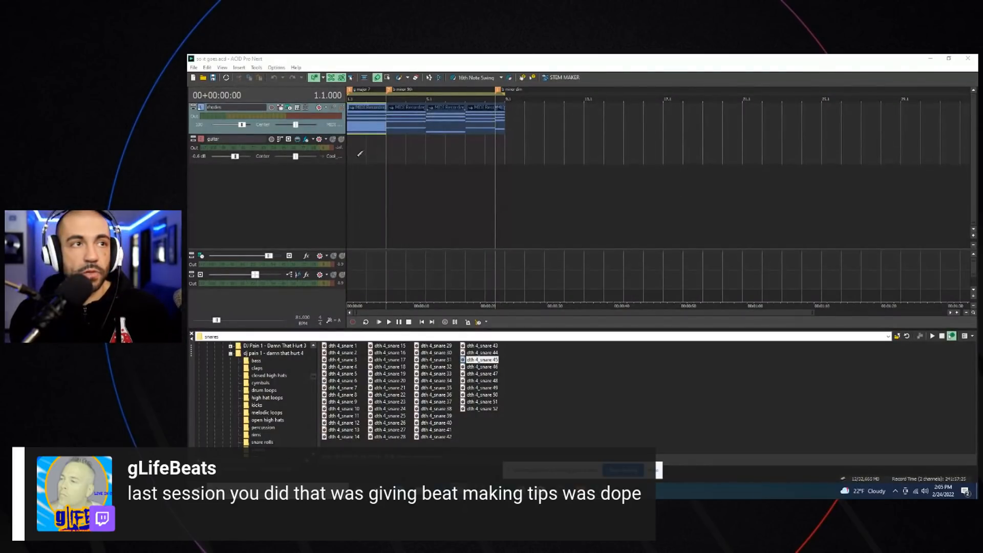
# Go back to the first Rhodes chord clip and play it from the project start
pyautogui.click(360, 154)
pyautogui.scroll(2, 394, 147)
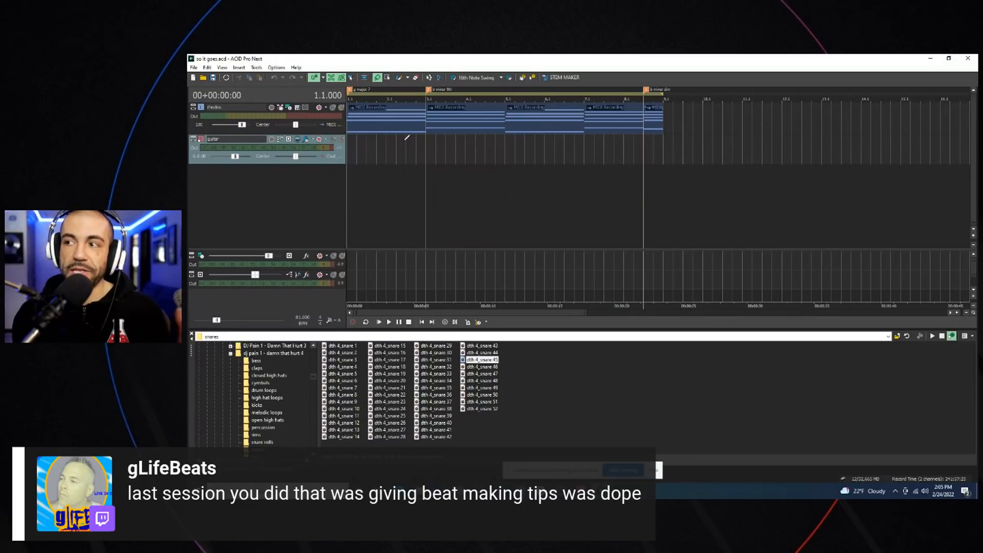
pyautogui.click(350, 122)
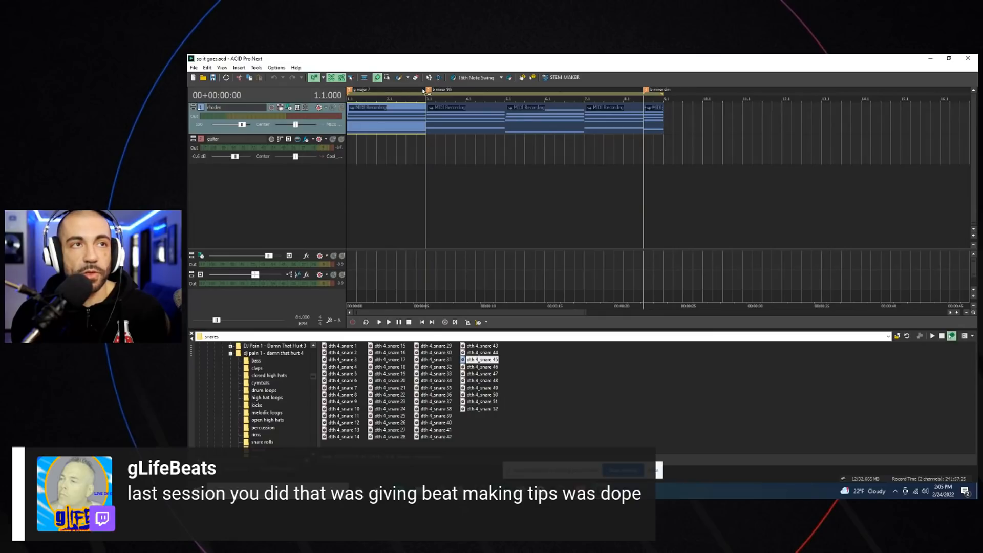
pyautogui.press('space')
pyautogui.click(443, 150)
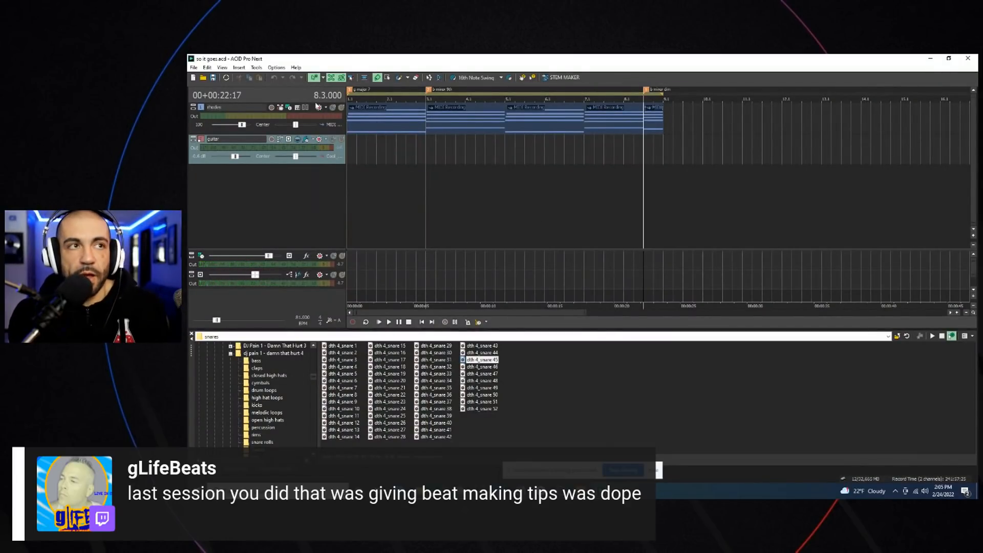
# Examine the Lounge Lizard EP-4 electric piano's settings, moving its window over the timeline, and close it
pyautogui.click(350, 117)
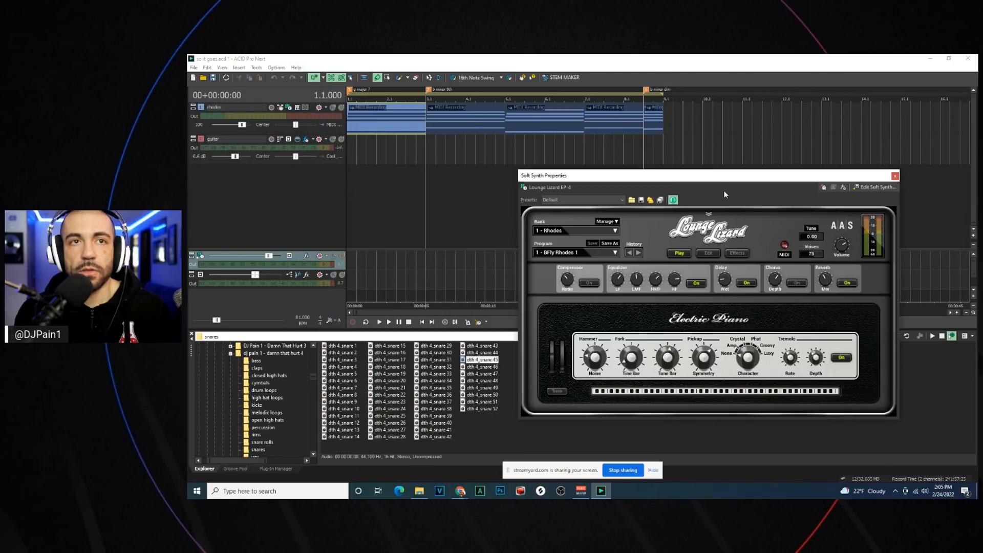
pyautogui.moveTo(717, 178); pyautogui.dragTo(582, 104)
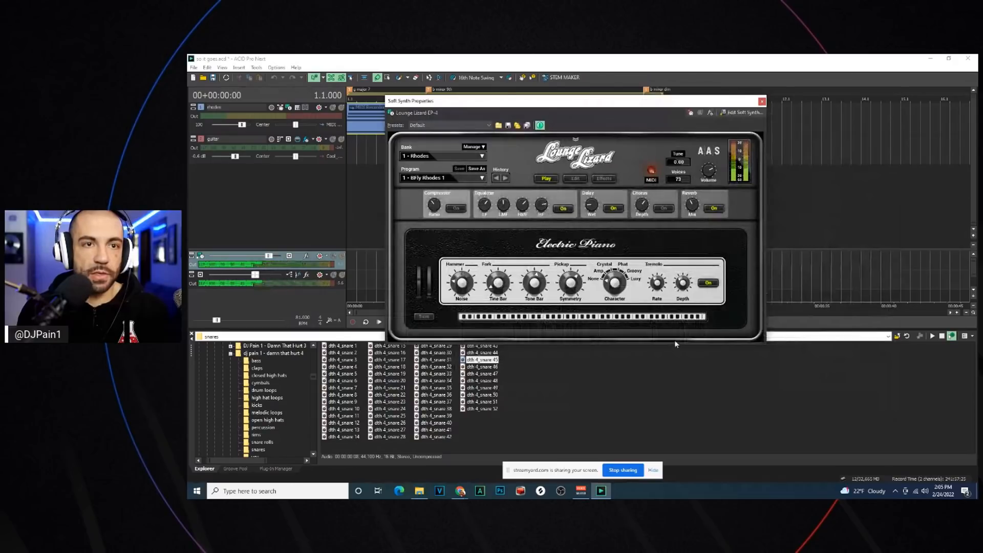
pyautogui.click(762, 101)
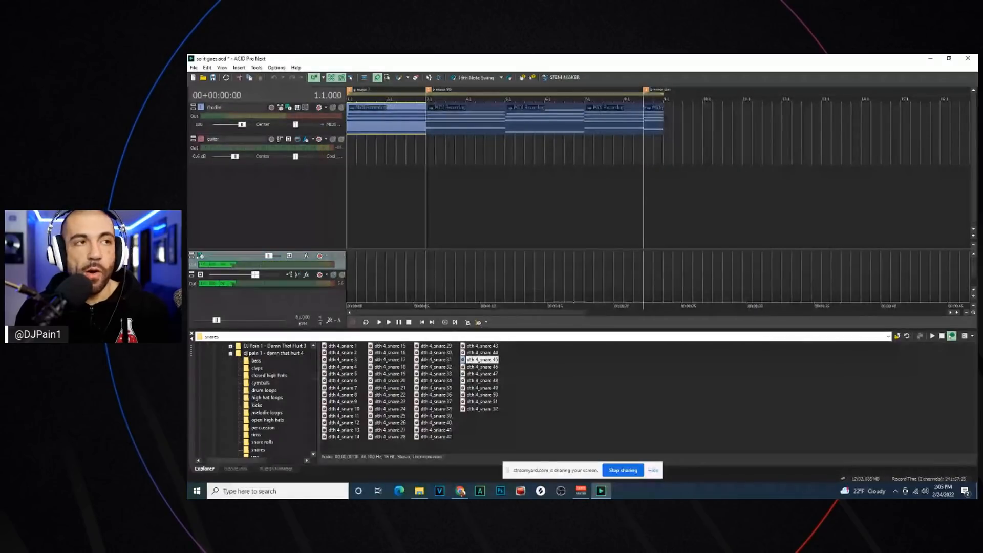
# Play the first Rhodes chord from the project start, followed by the chord at bar 3
pyautogui.click(357, 147)
pyautogui.click(355, 118)
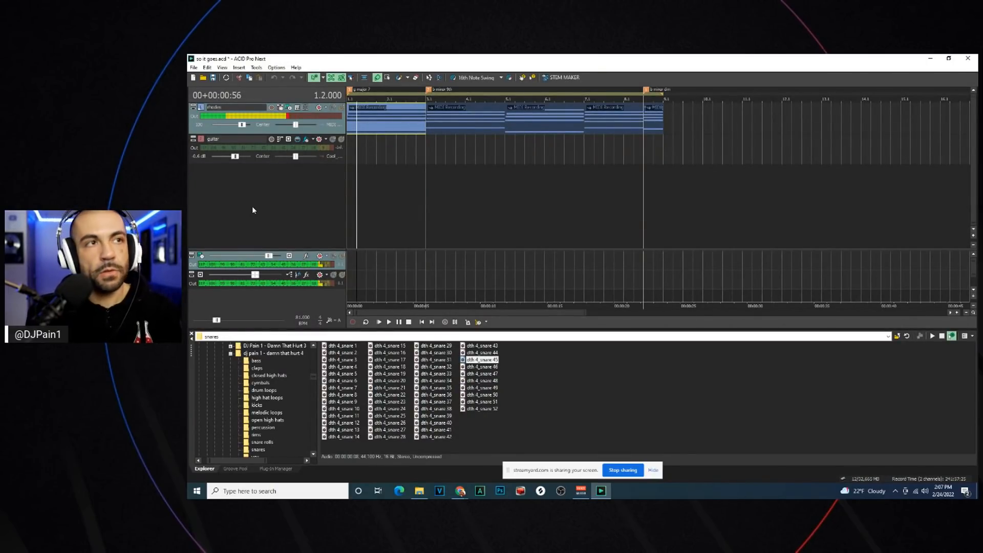
pyautogui.click(379, 322)
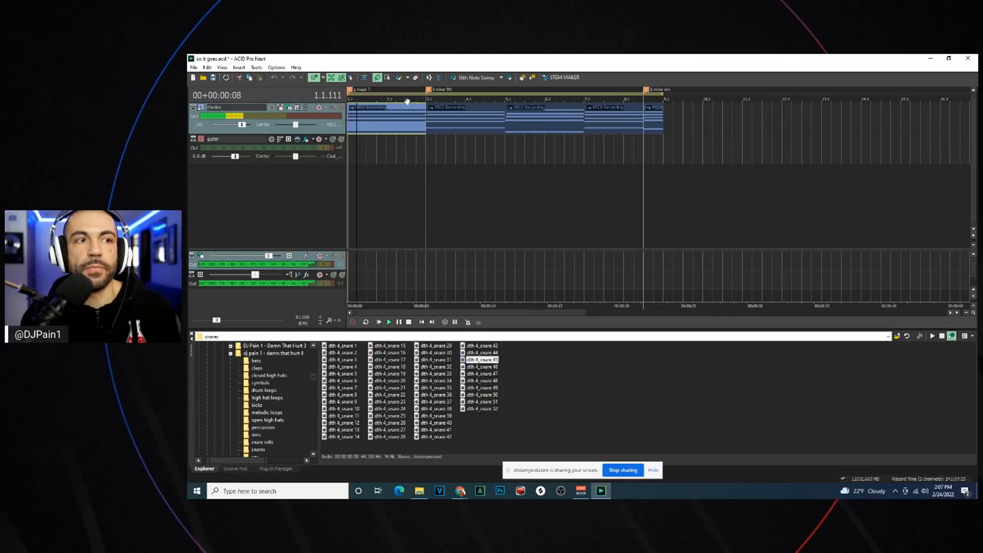
pyautogui.click(430, 135)
pyautogui.press('space')
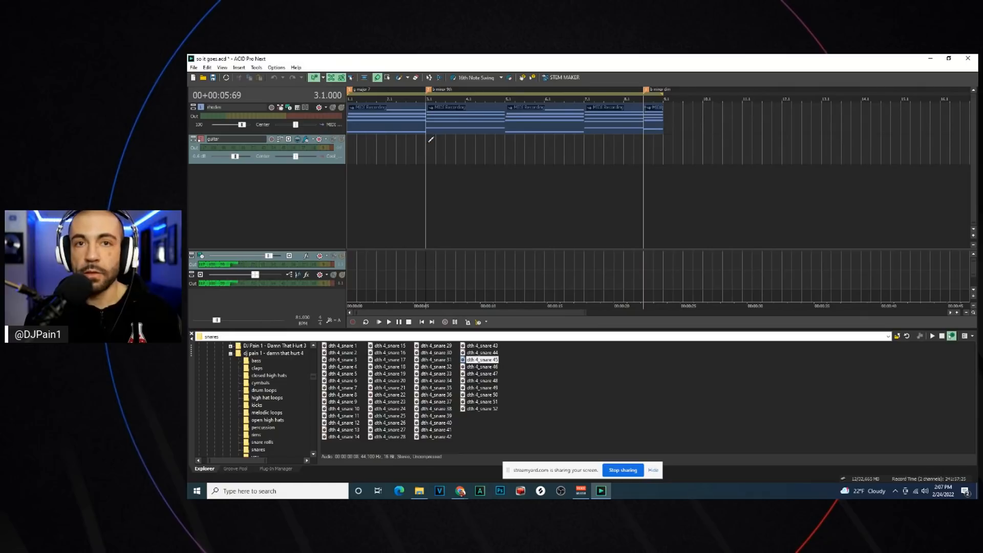
# Select the Rhodes chord clips one after another to compare them, ending on the first one
pyautogui.click(429, 119)
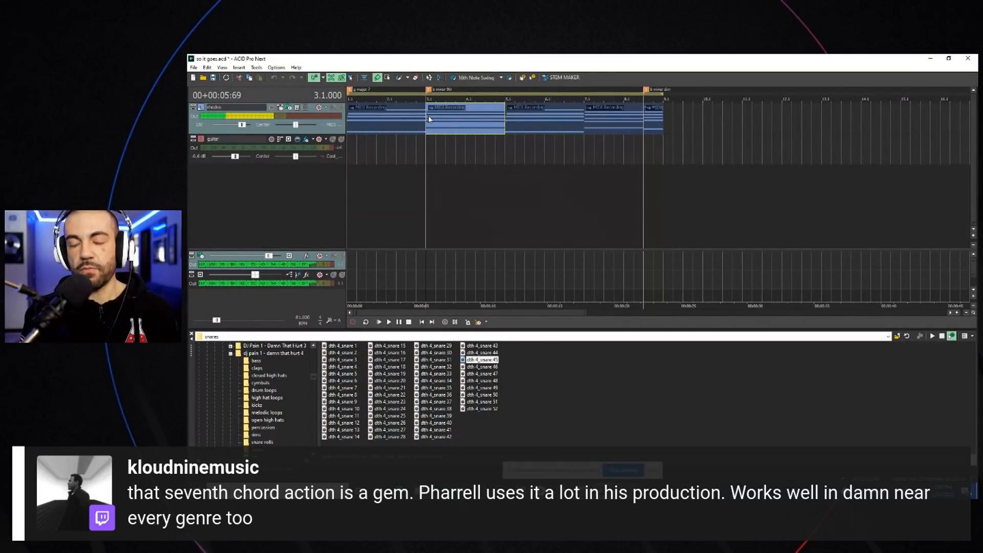
pyautogui.click(515, 120)
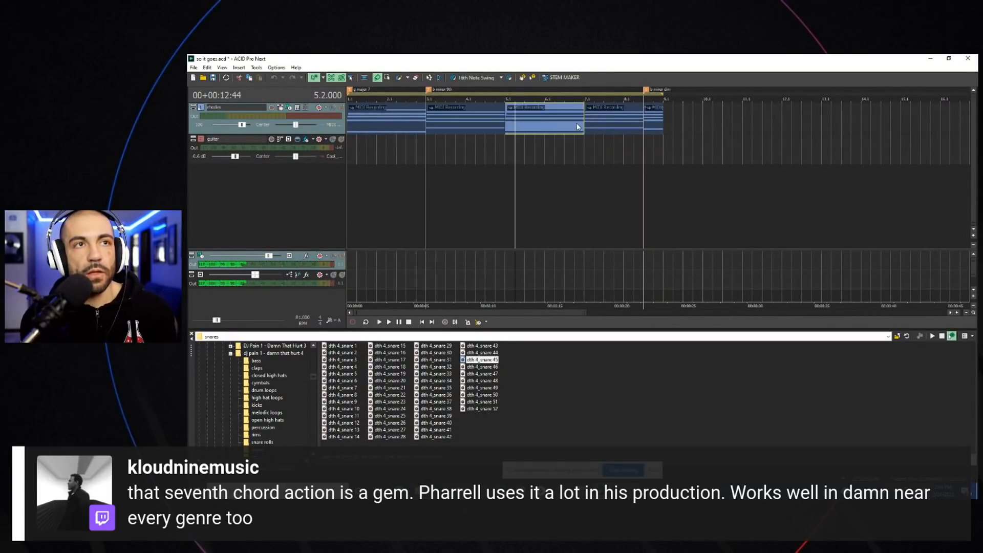
pyautogui.click(641, 125)
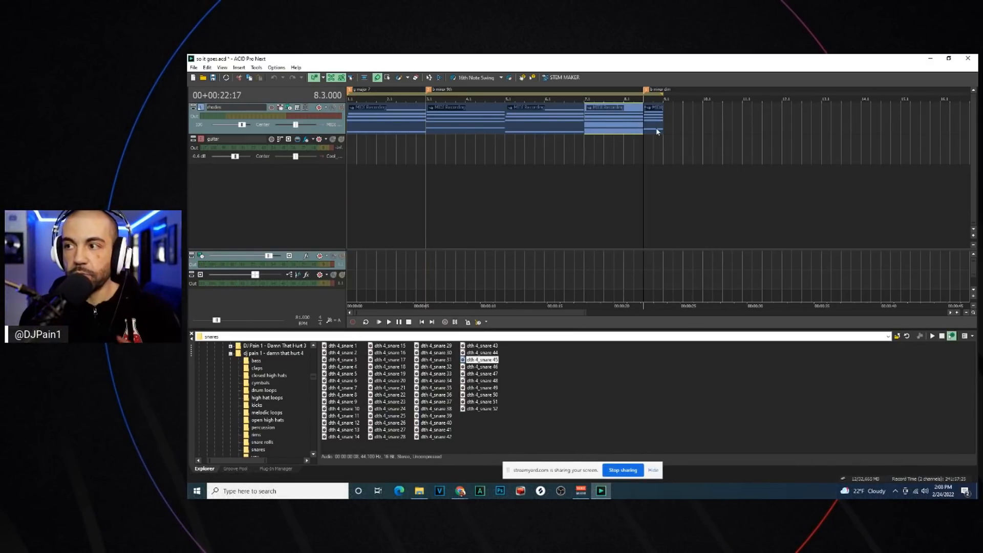
pyautogui.click(354, 132)
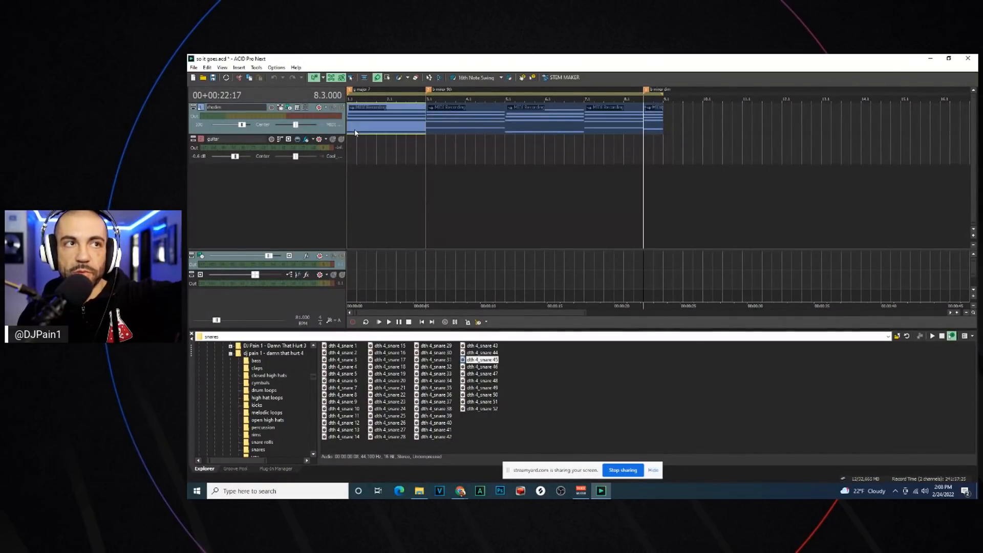
# Play the final short Rhodes chord from 8.3, and listen to the progression from the project start
pyautogui.click(647, 128)
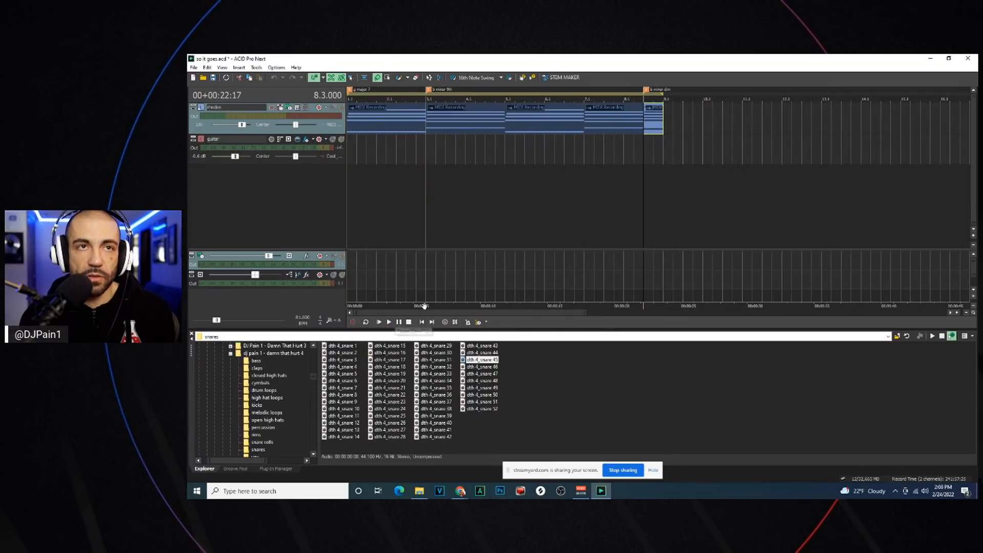
pyautogui.click(390, 323)
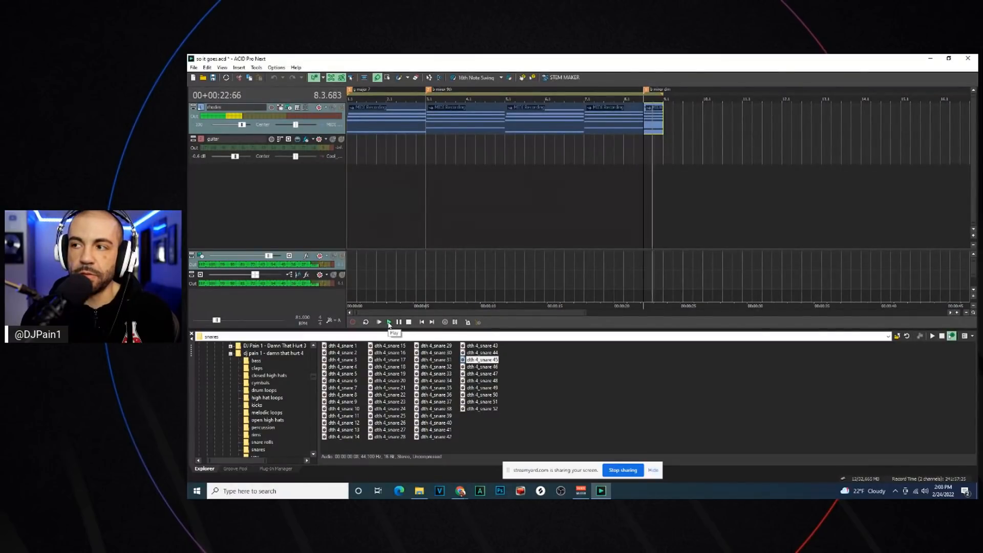
pyautogui.press('space')
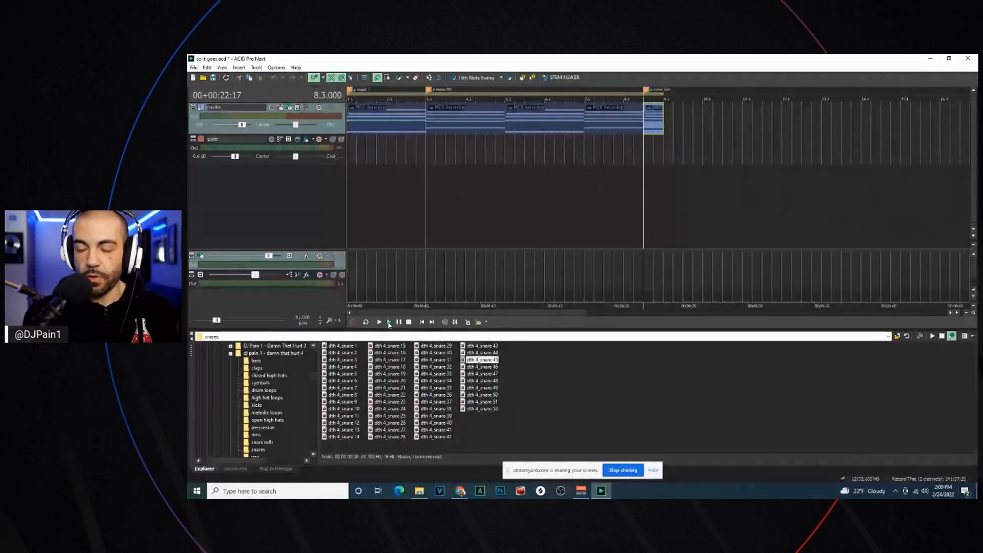
pyautogui.click(389, 322)
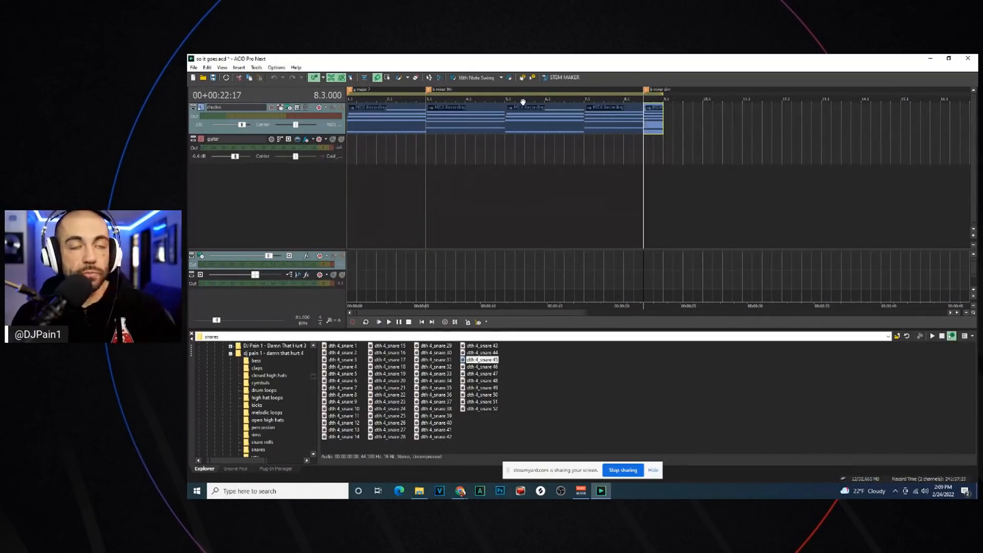
pyautogui.click(379, 322)
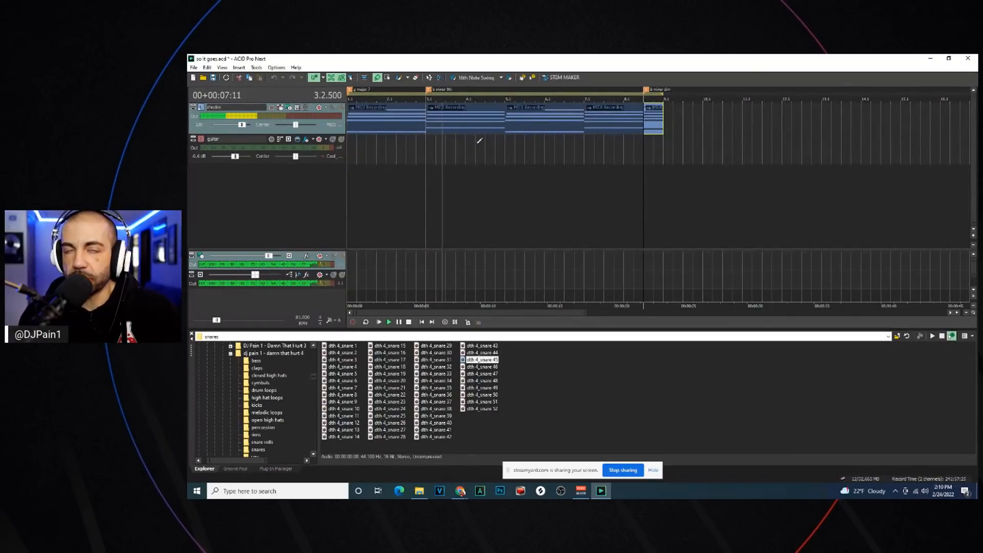
pyautogui.press('space')
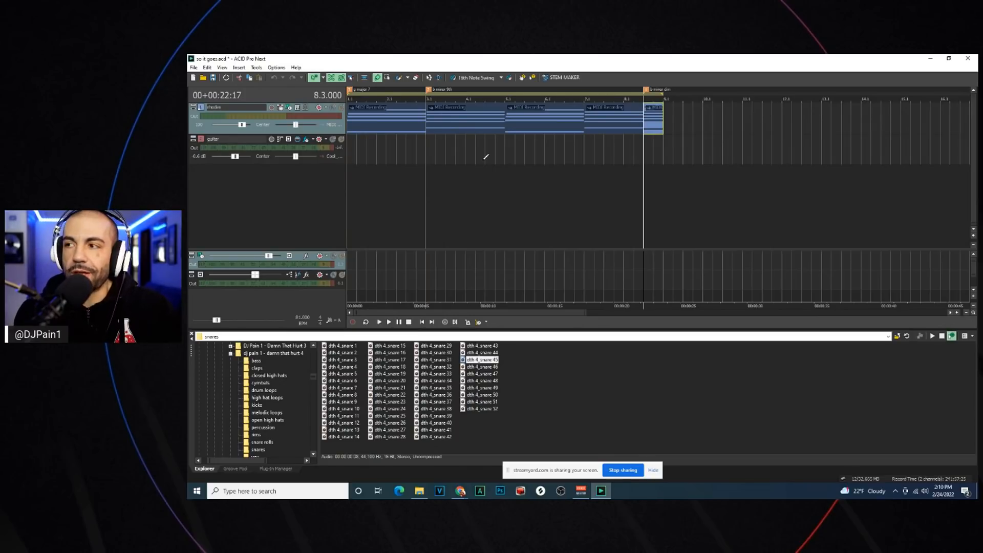
# Paint the guitar sample onto the guitar track from bar 1 to past bar 41
pyautogui.click(351, 127)
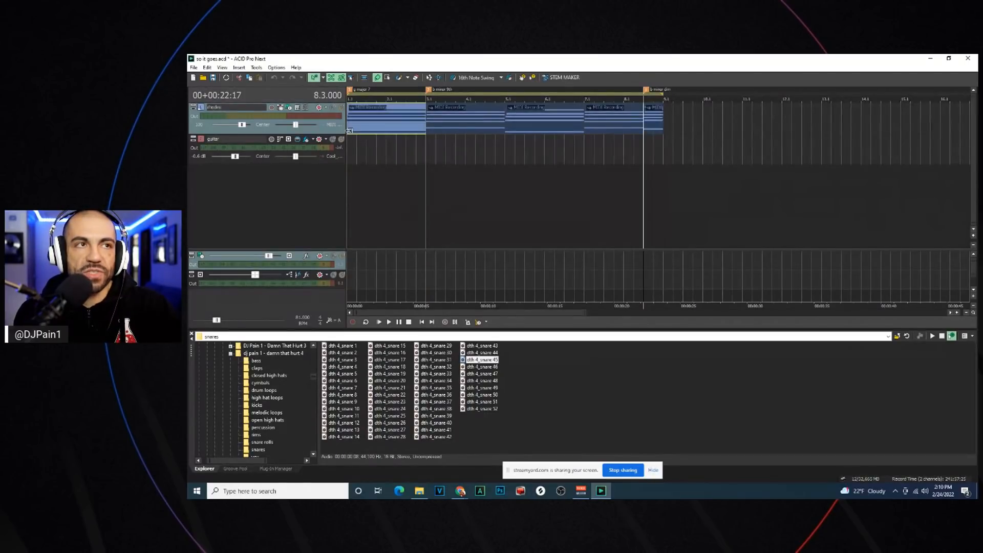
pyautogui.moveTo(352, 149); pyautogui.dragTo(842, 149)
pyautogui.scroll(-3, 567, 154)
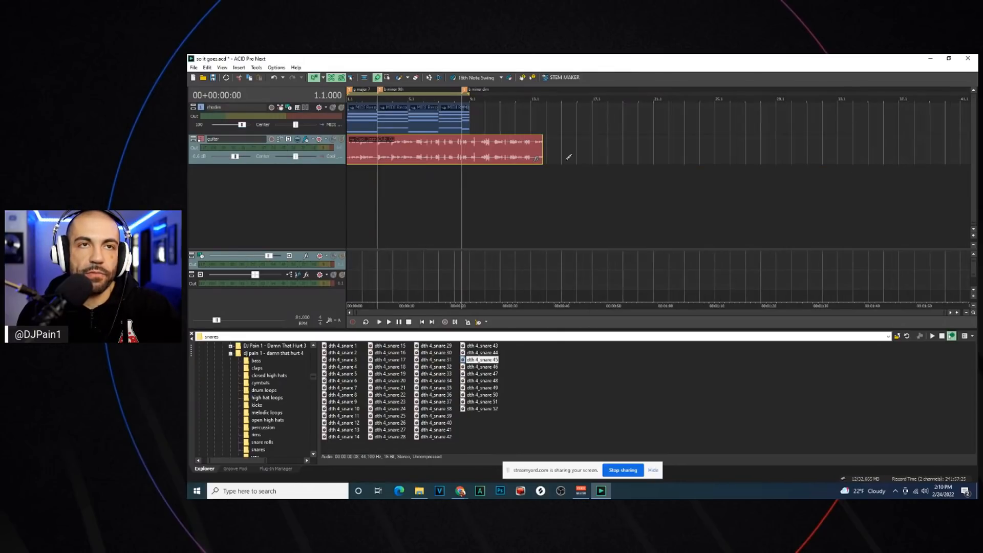
pyautogui.moveTo(538, 153); pyautogui.dragTo(970, 146)
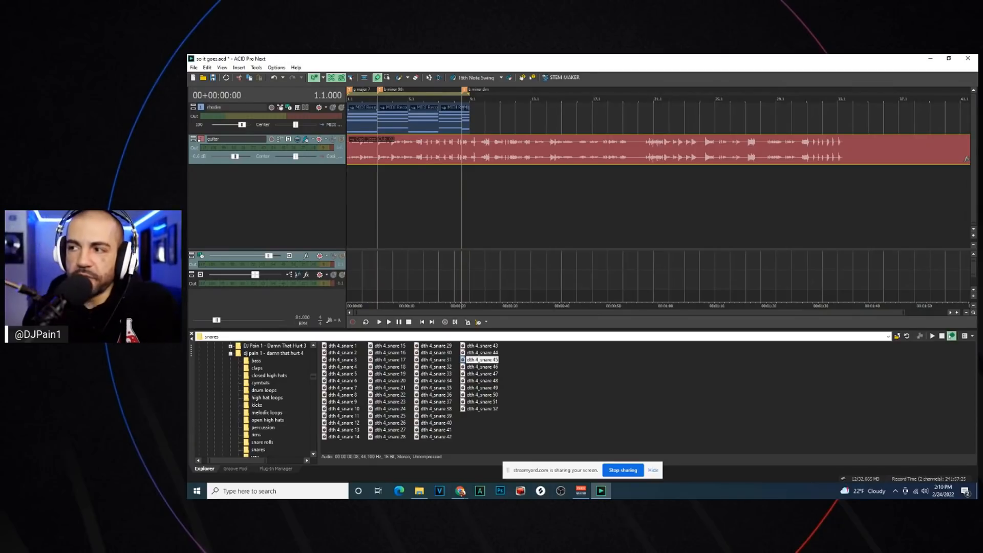
# Split the guitar event at three points around bar 24 to isolate the single hit starting near 24.2
pyautogui.click(687, 150)
pyautogui.scroll(6, 688, 151)
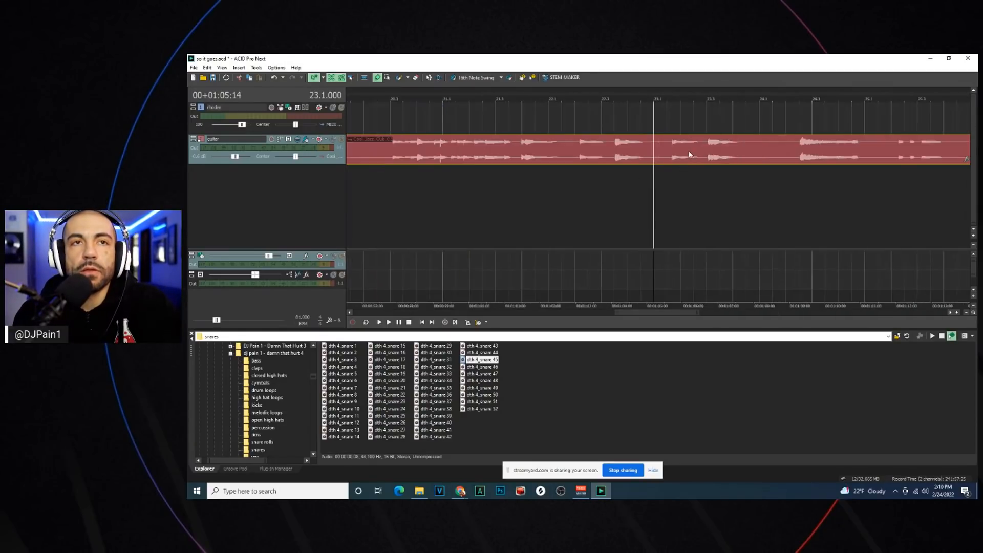
pyautogui.scroll(-4, 769, 152)
pyautogui.click(707, 156)
pyautogui.scroll(4, 707, 156)
pyautogui.click(627, 179)
pyautogui.click(444, 179)
pyautogui.click(446, 157)
pyautogui.press('s')
pyautogui.click(631, 155)
pyautogui.press('s')
pyautogui.click(762, 144)
pyautogui.press('s')
pyautogui.click(633, 156)
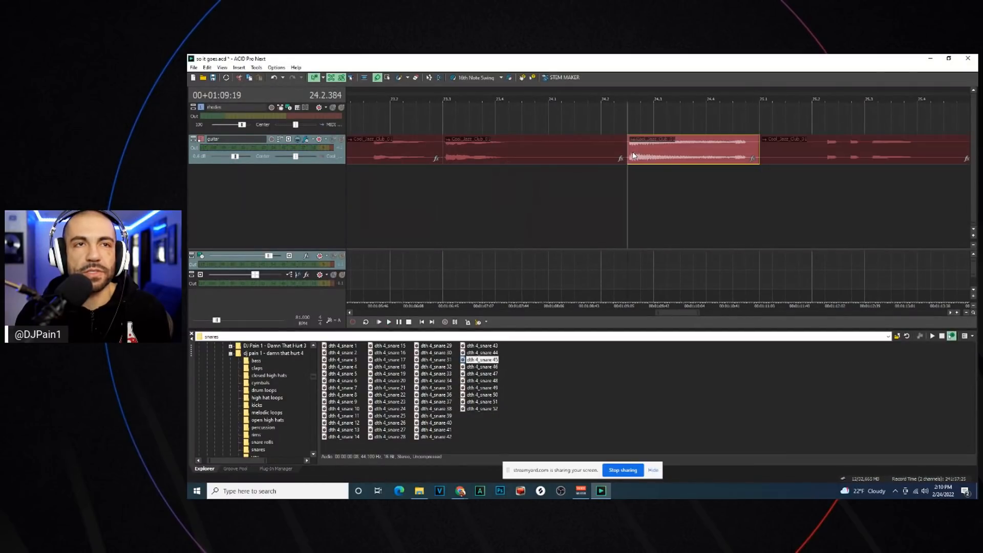
# Clear the unused guitar pieces and move the isolated slice to 8.3, under the final Rhodes chord
pyautogui.click(646, 159)
pyautogui.scroll(-4, 725, 143)
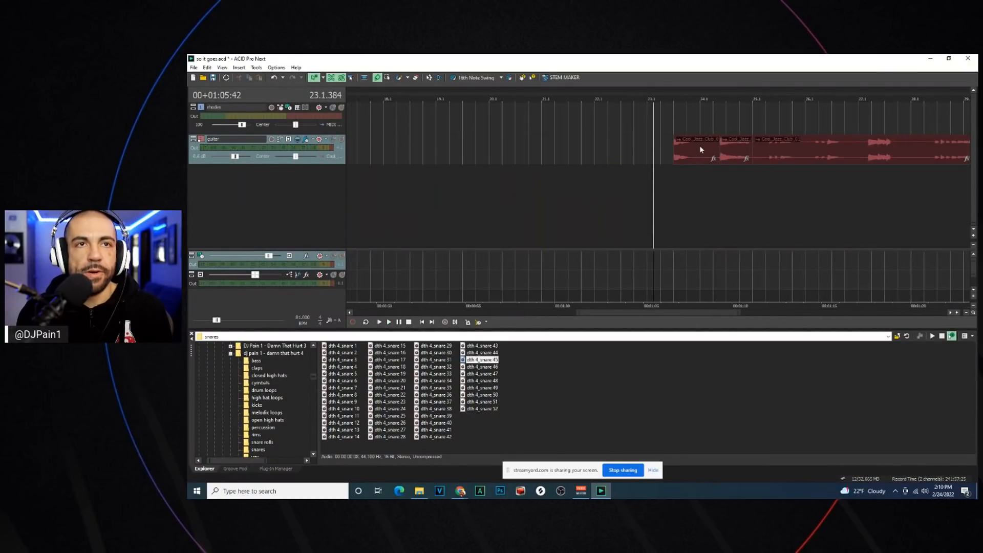
pyautogui.scroll(-3, 725, 145)
pyautogui.hotkey('ctrl', 'x')
pyautogui.click(447, 157)
pyautogui.scroll(3, 598, 152)
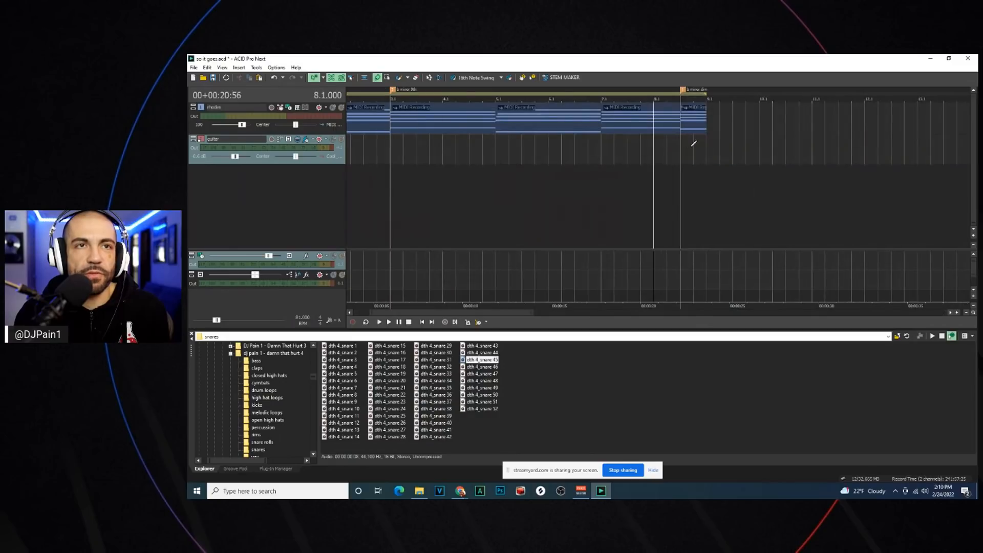
pyautogui.click(681, 156)
pyautogui.hotkey('ctrl', 'v')
# Play the guitar slice with the final Rhodes chord from 8.3 while trying different pitch shifts on the slice
pyautogui.click(680, 157)
pyautogui.scroll(3, 679, 158)
pyautogui.press('space')
pyautogui.click(651, 177)
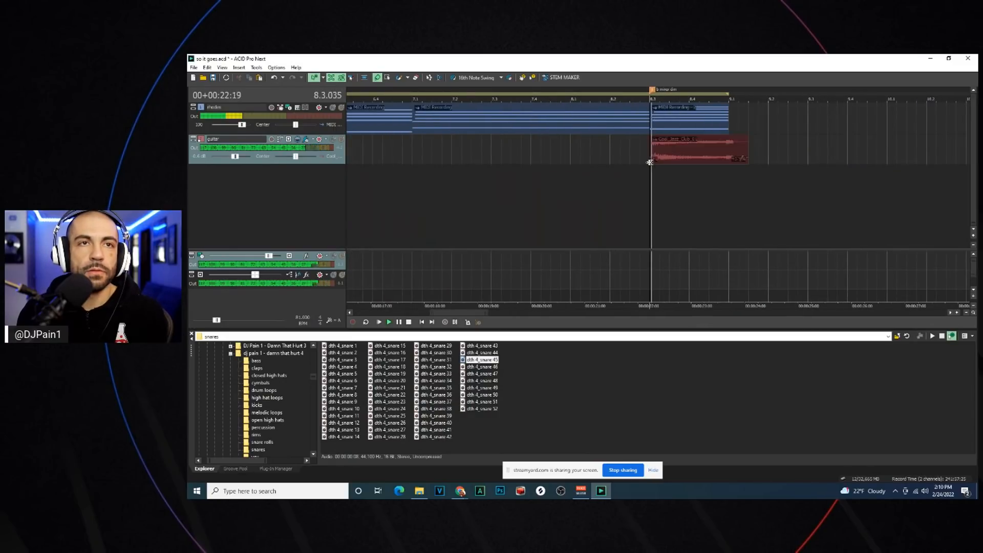
pyautogui.click(650, 176)
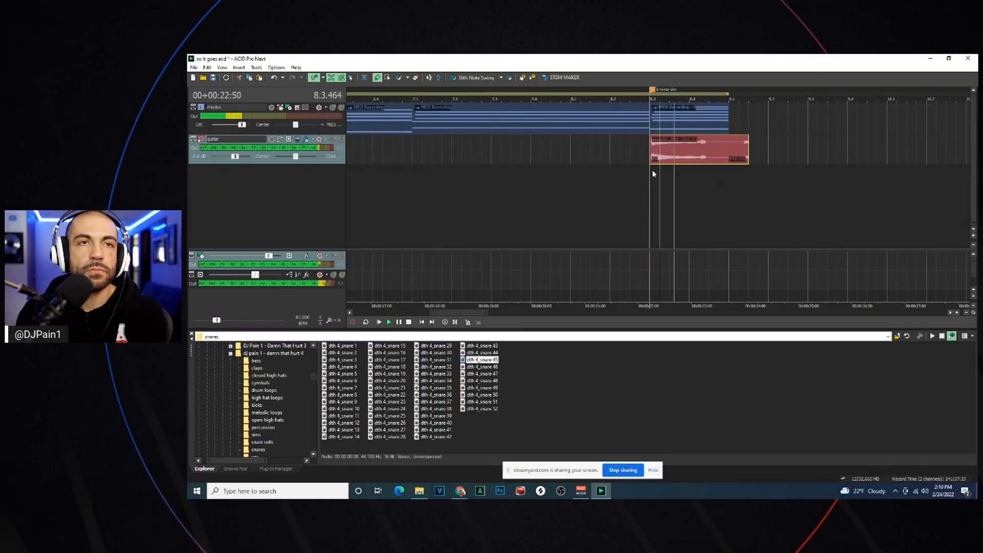
pyautogui.press('space')
pyautogui.press('space')
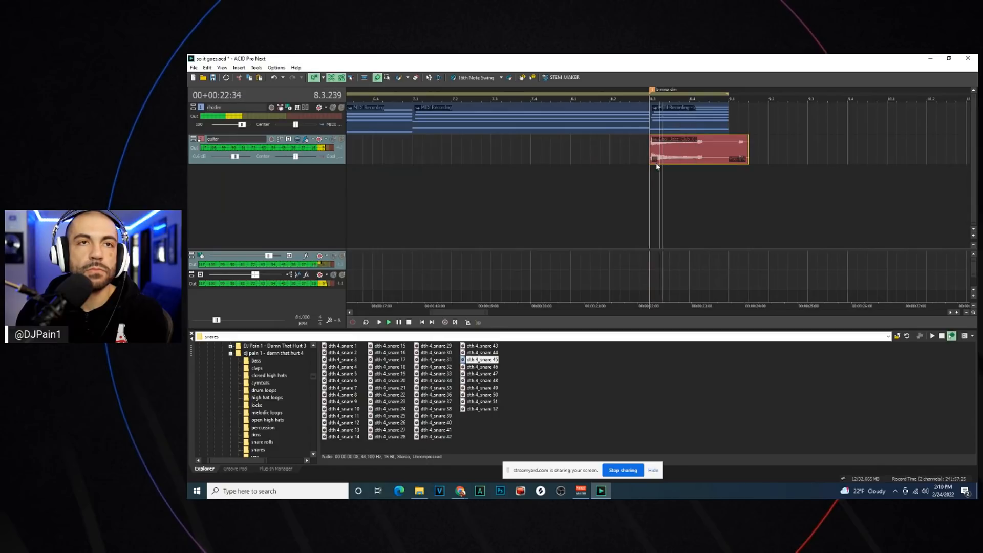
# Lower the guitar track's volume slightly and replay the slice with the final chord
pyautogui.moveTo(235, 157); pyautogui.dragTo(233, 157)
pyautogui.press('space')
pyautogui.press('space')
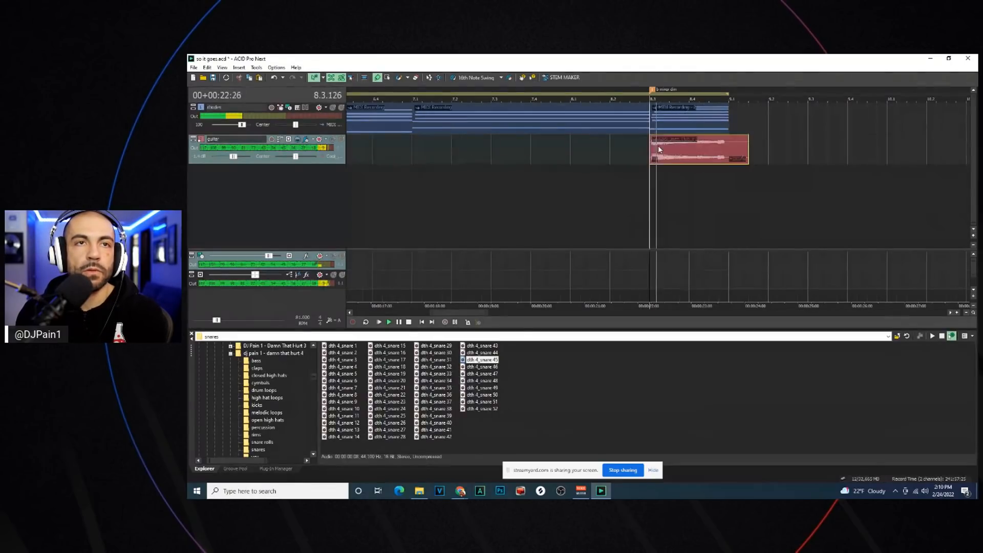
# Move the guitar slice to 8.4 and cut off its tail past the end of the final Rhodes chord
pyautogui.press('space')
pyautogui.moveTo(664, 154); pyautogui.dragTo(722, 152)
pyautogui.press('space')
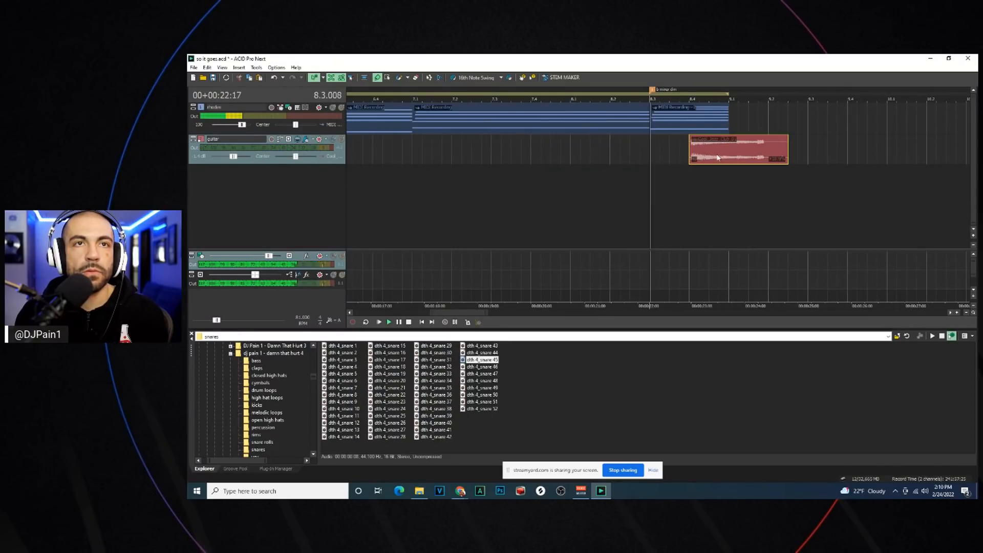
pyautogui.press('s')
pyautogui.press('Delete')
pyautogui.scroll(-10, 577, 177)
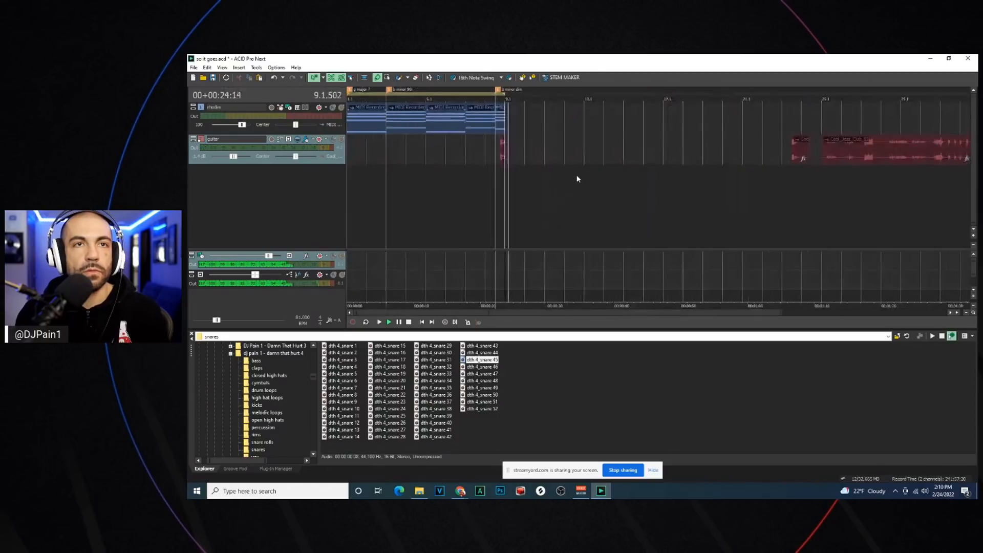
# Clear the leftover guitar piece before bar 25 and paste a guitar event at 1.1 under the first Rhodes chord
pyautogui.press('space')
pyautogui.click(676, 154)
pyautogui.press('Delete')
pyautogui.click(352, 175)
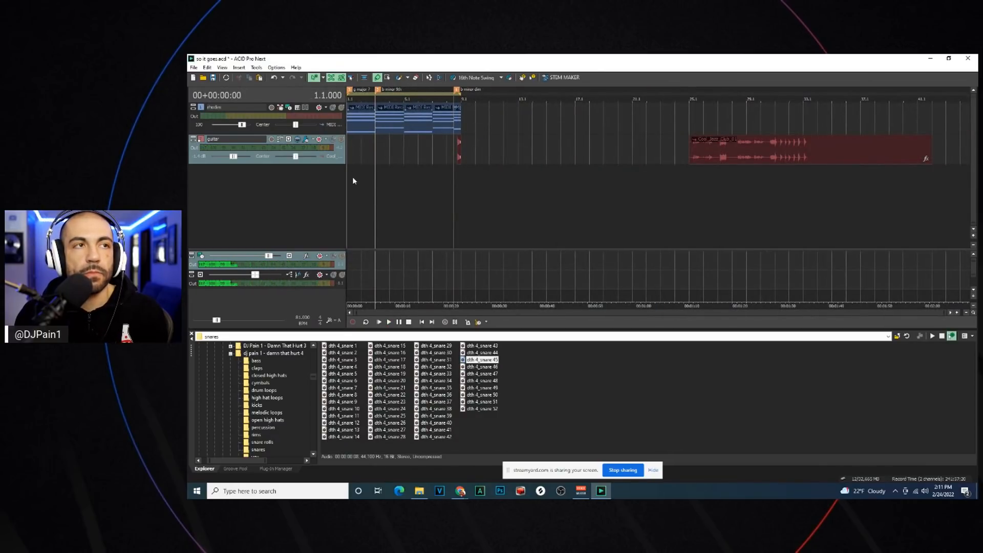
pyautogui.press('space')
pyautogui.hotkey('ctrl', 'v')
pyautogui.scroll(4, 358, 176)
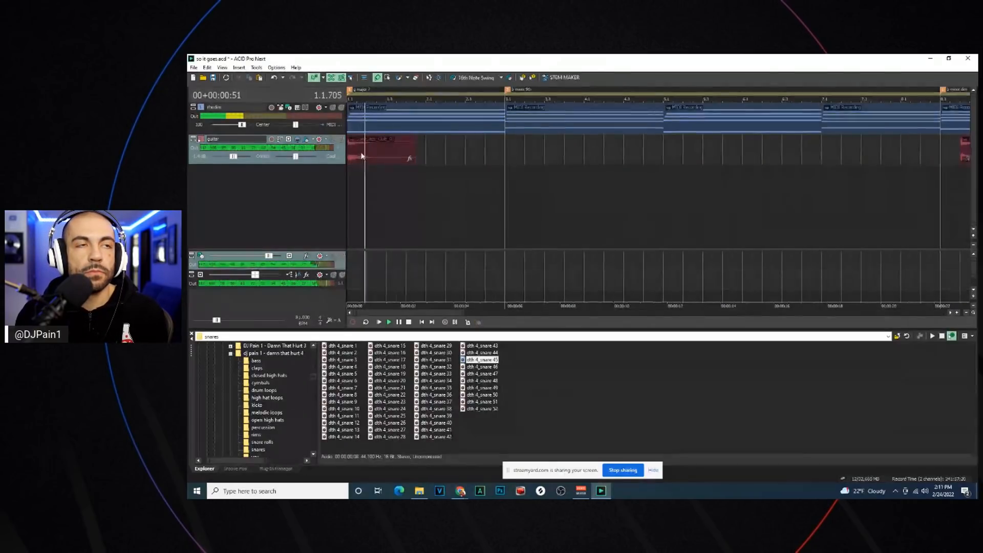
# Trim the guitar event at 1.1 to its first hit, removing the second hit before bar 2
pyautogui.scroll(-1, 363, 156)
pyautogui.hotkey('ctrl', 'v')
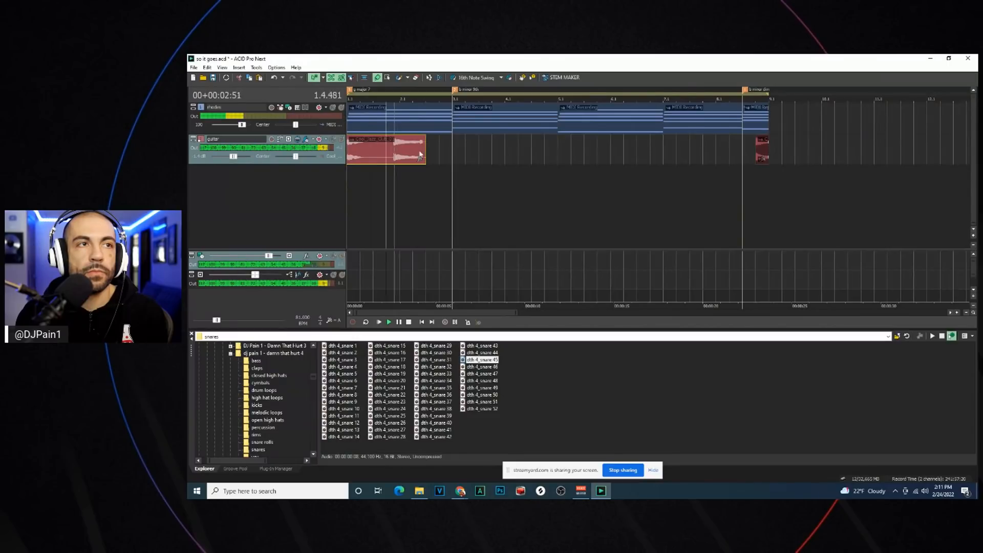
pyautogui.scroll(3, 532, 143)
pyautogui.scroll(-3, 474, 148)
pyautogui.press('Delete')
# Play the opening guitar slice with the first Rhodes chord and place a copy of the slice at 5.1
pyautogui.click(352, 177)
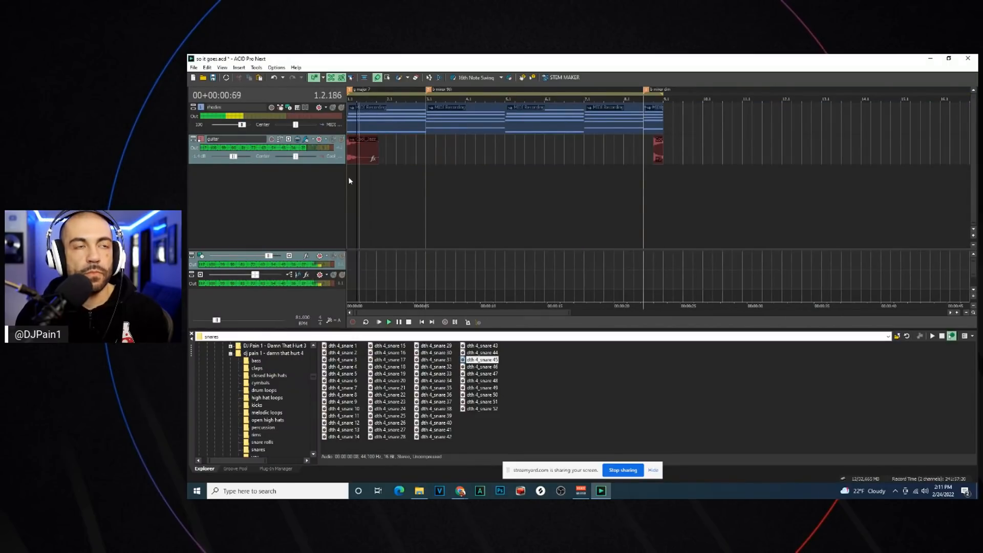
pyautogui.press('space')
pyautogui.click(506, 154)
pyautogui.hotkey('ctrl', 'v')
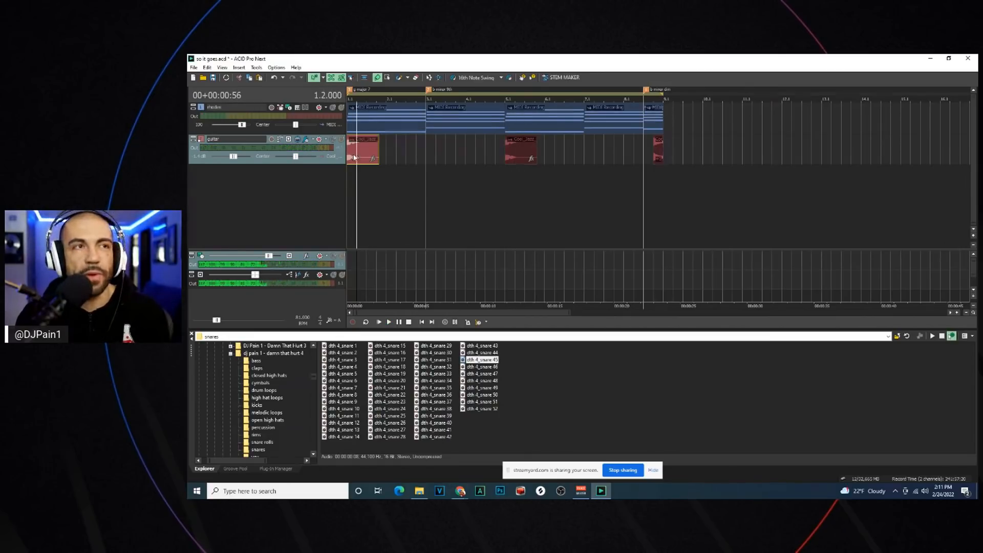
pyautogui.click(521, 149)
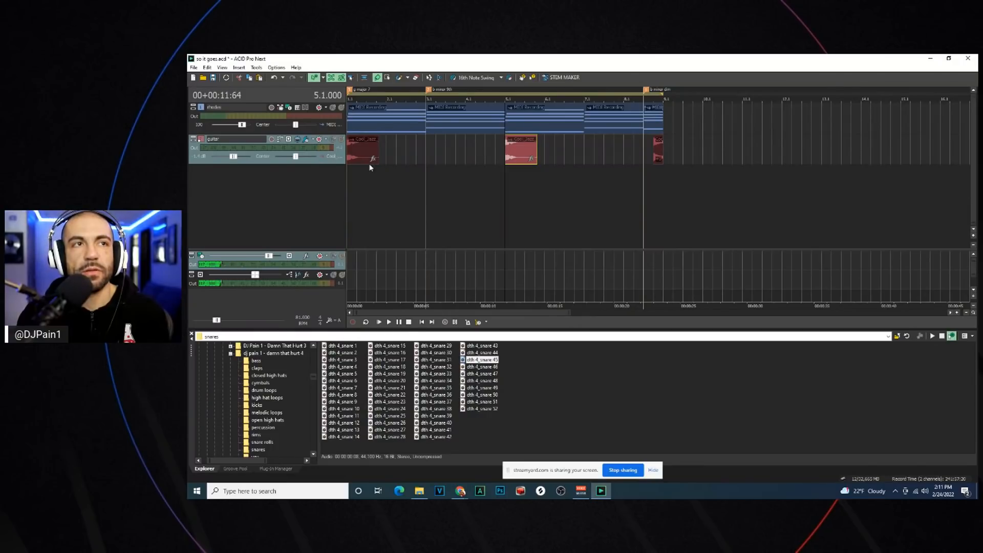
# Add Renaissance Reverb to the guitar track and adjust its damping, reverb time and wet/dry mix during playback
pyautogui.click(305, 141)
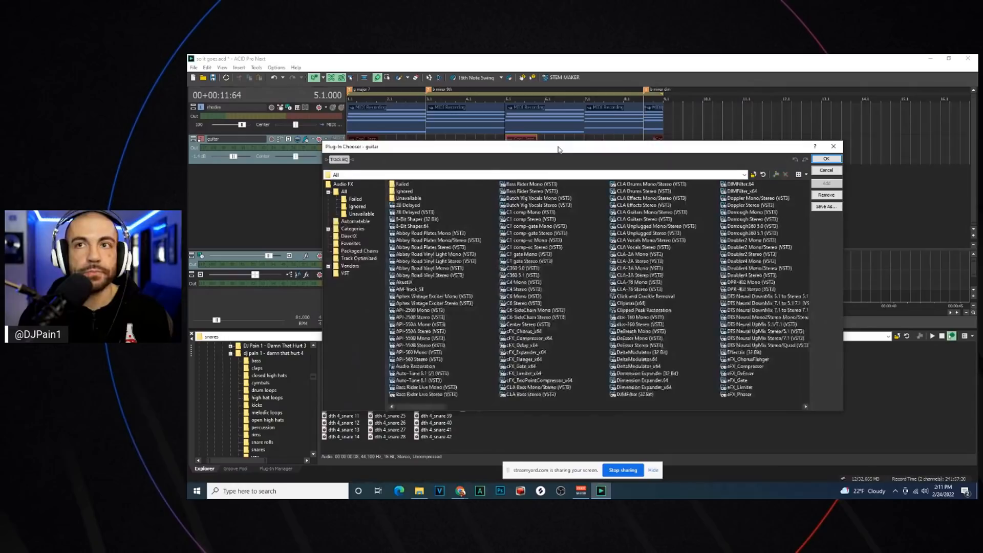
pyautogui.moveTo(559, 150); pyautogui.dragTo(978, 84)
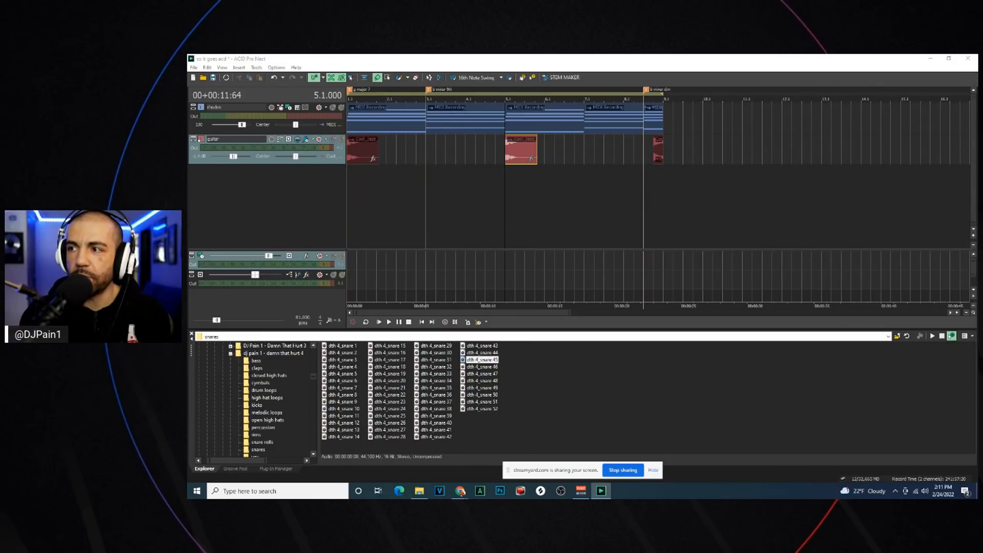
pyautogui.moveTo(977, 126); pyautogui.dragTo(490, 117)
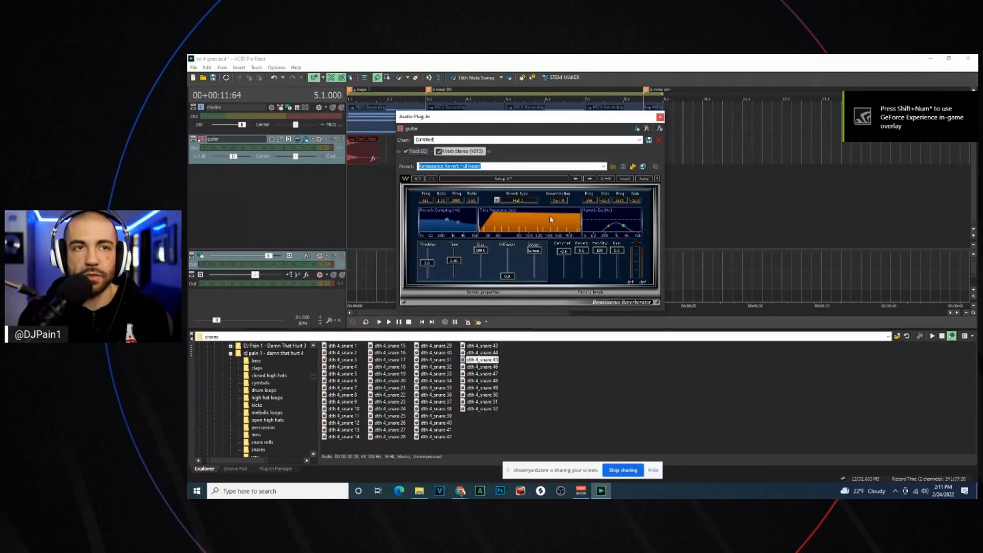
pyautogui.moveTo(446, 221); pyautogui.dragTo(449, 225)
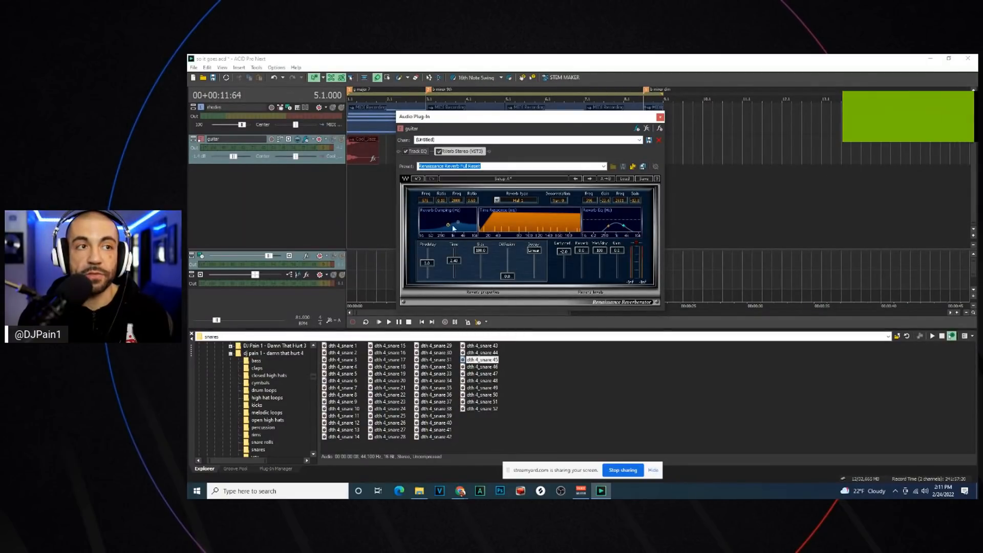
pyautogui.moveTo(456, 267); pyautogui.dragTo(455, 256)
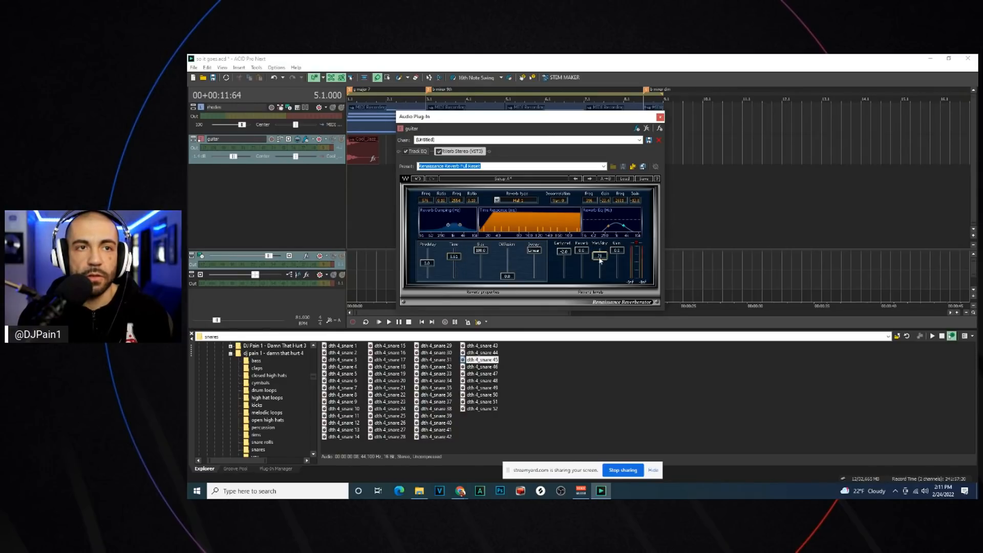
pyautogui.click(388, 322)
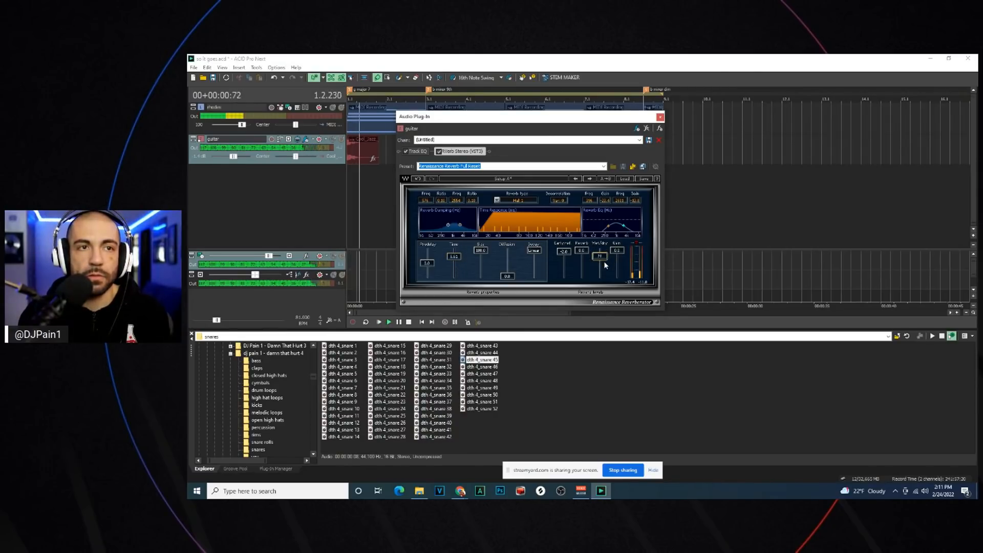
pyautogui.click(660, 117)
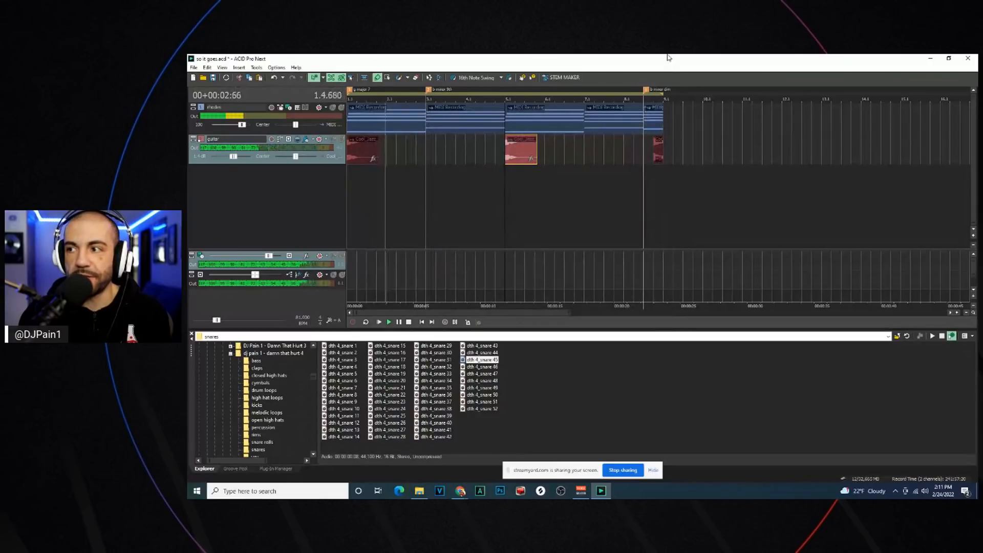
# Insert a new audio bus and show the audio buses in the Mixing Console
pyautogui.hotkey('alt', 'Tab')
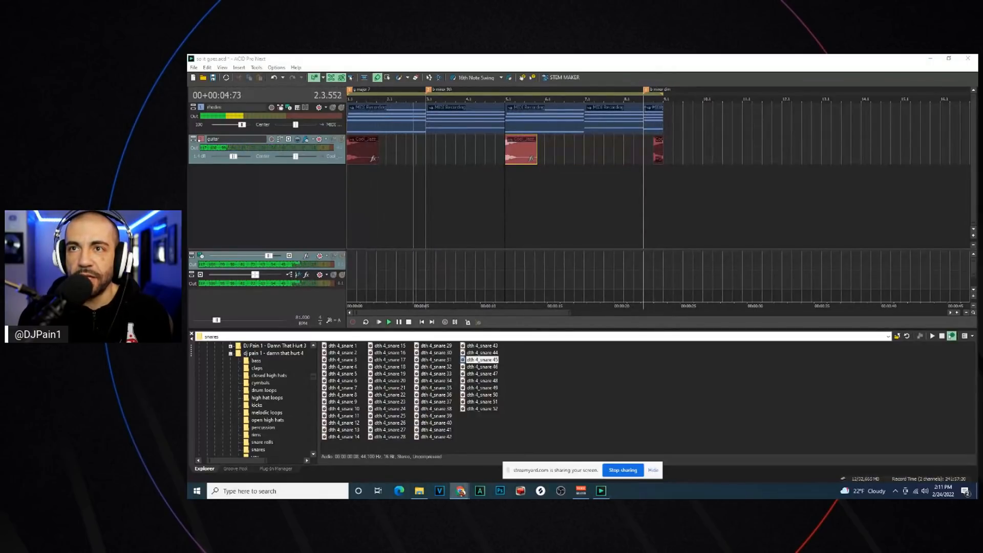
pyautogui.click(348, 153)
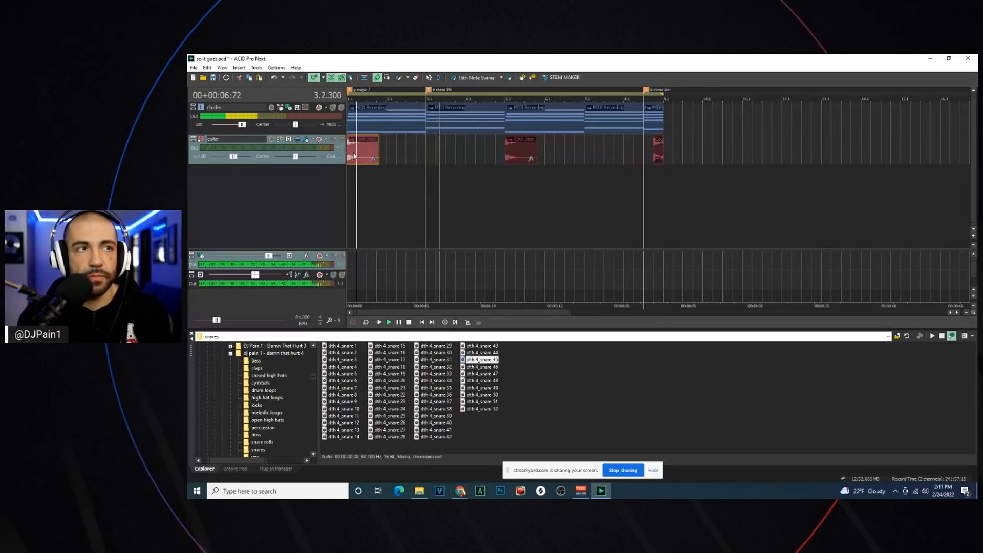
pyautogui.press('space')
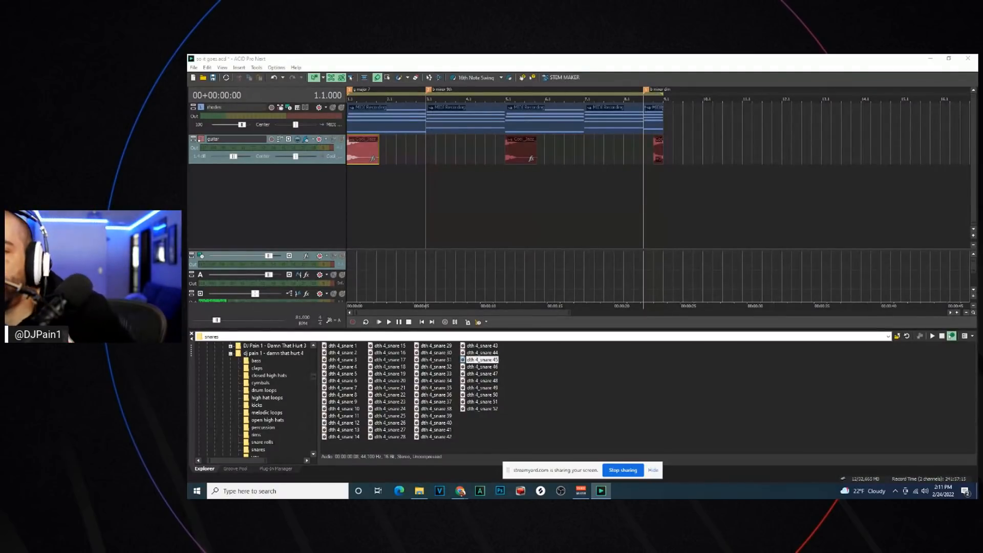
pyautogui.moveTo(976, 307); pyautogui.dragTo(490, 185)
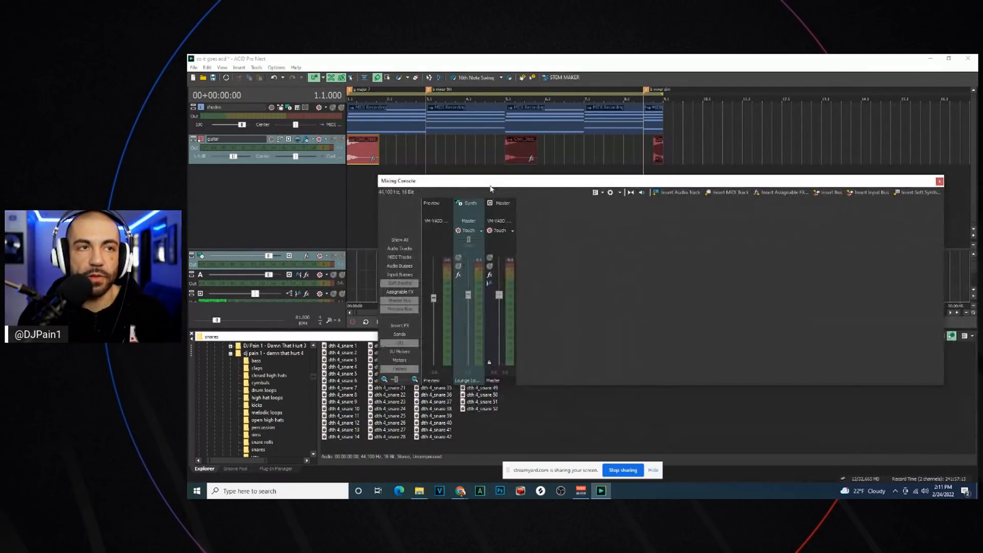
pyautogui.click(399, 266)
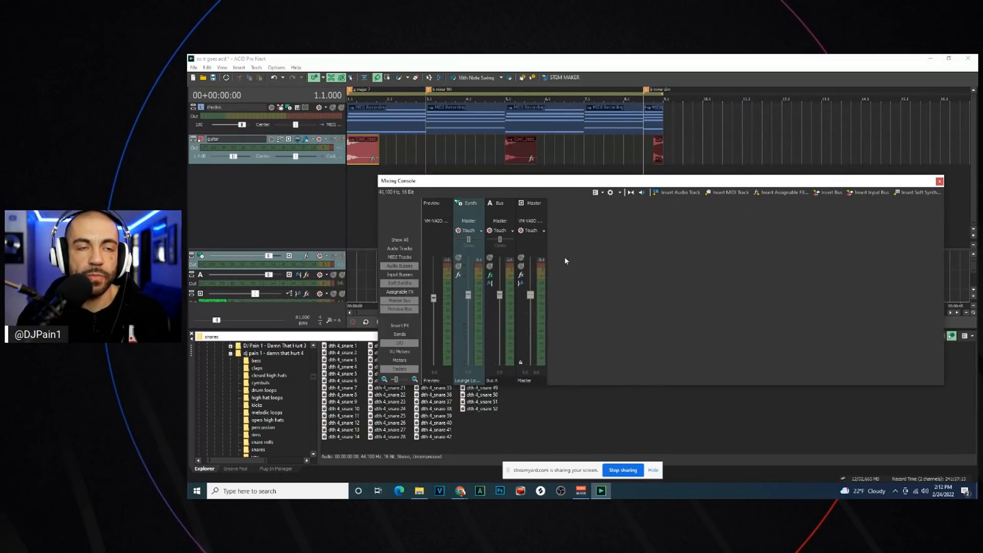
# Add Ozone Imager 2 to Bus A and lower the low shelf of its Track EQ to about -7.5 dB
pyautogui.moveTo(602, 150); pyautogui.dragTo(975, 154)
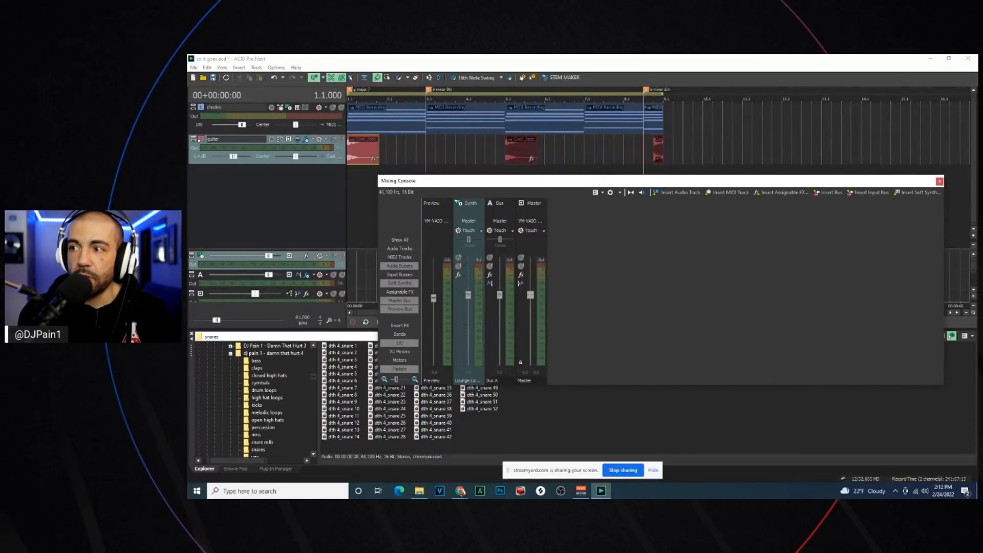
pyautogui.click(490, 275)
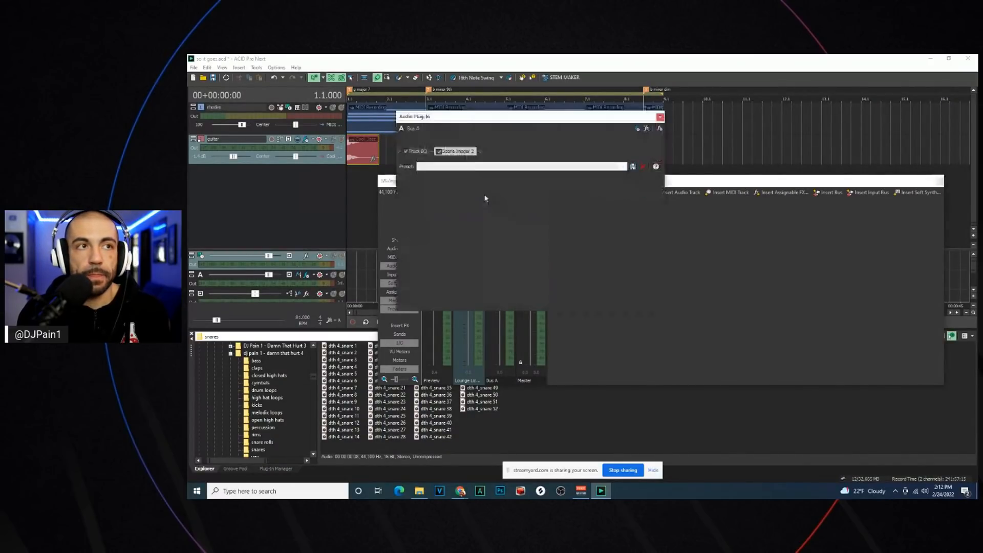
pyautogui.click(418, 151)
pyautogui.moveTo(445, 213); pyautogui.dragTo(475, 219)
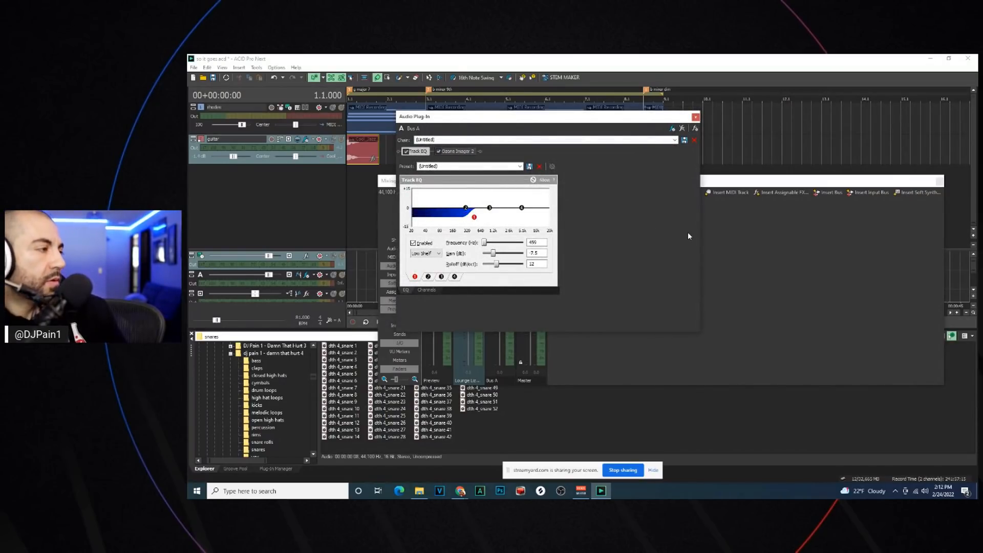
# Set the Ozone Imager width on Bus A to 31% and put the plug-in and mixer windows away
pyautogui.click(463, 152)
pyautogui.moveTo(508, 122); pyautogui.dragTo(479, 100)
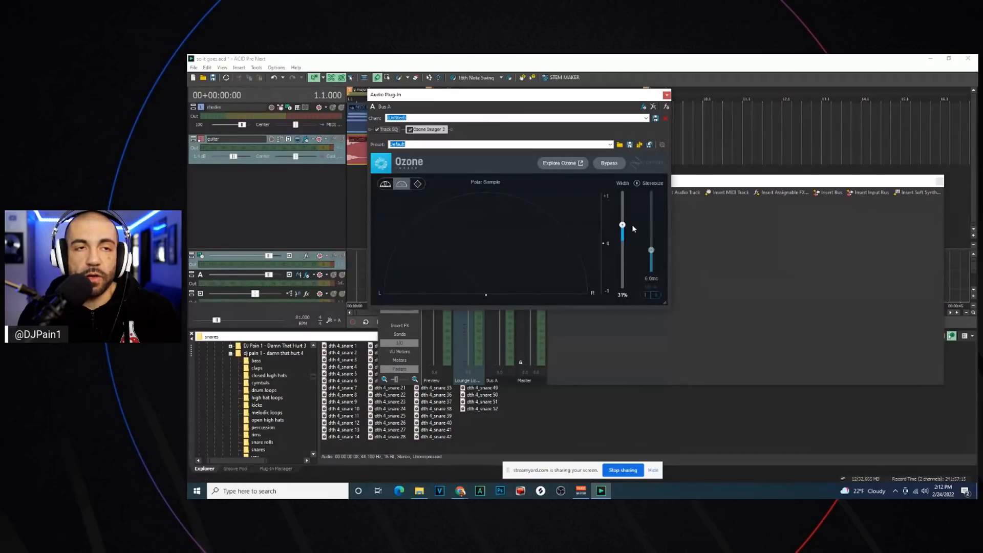
pyautogui.click(666, 96)
pyautogui.moveTo(515, 184); pyautogui.dragTo(977, 185)
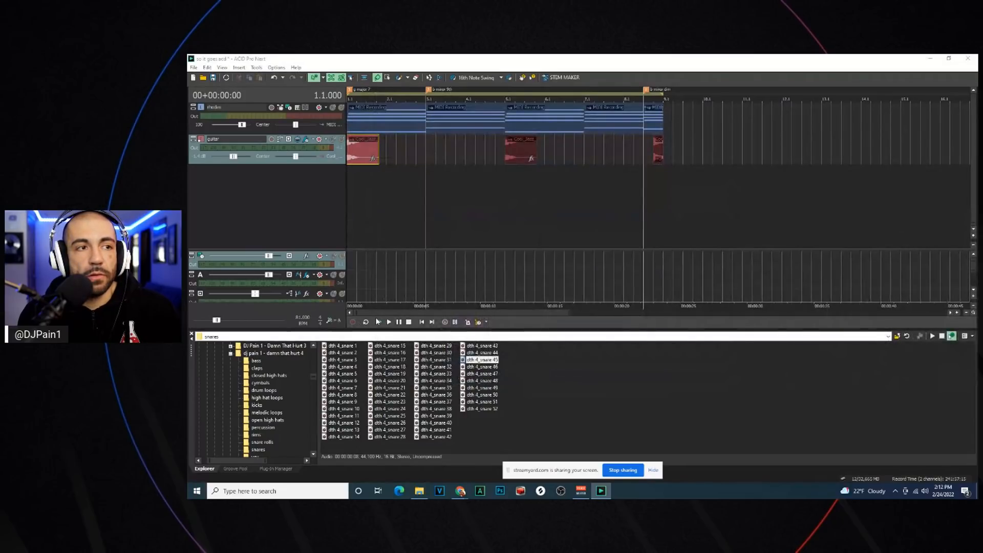
# Duplicate the Rhodes track and delete all MIDI events from the duplicate
pyautogui.click(379, 322)
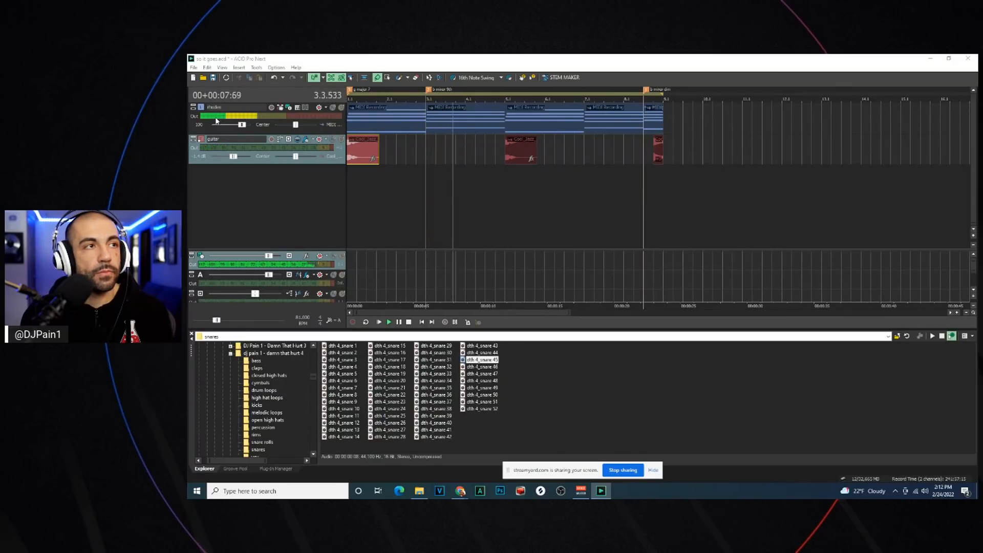
pyautogui.press('space')
pyautogui.rightClick(248, 104)
pyautogui.click(274, 119)
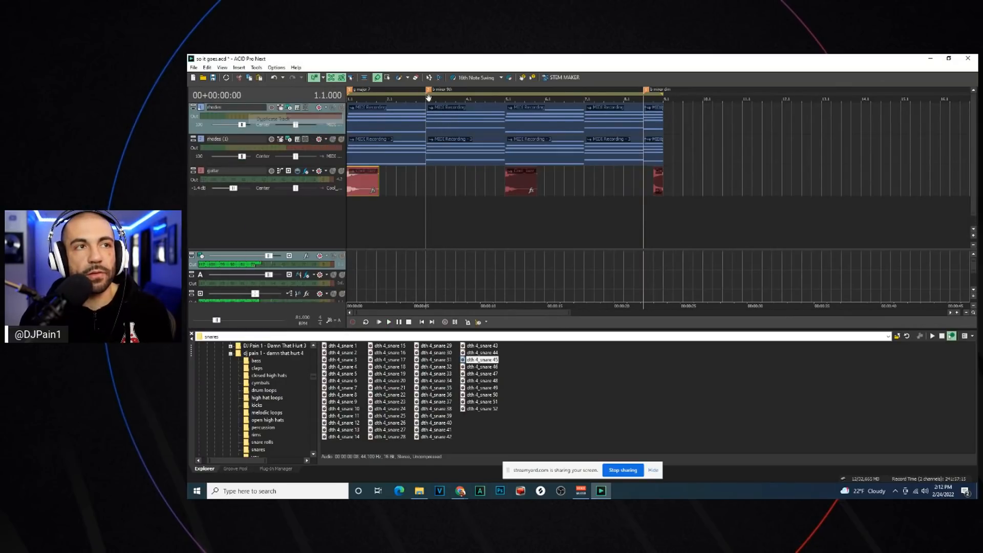
pyautogui.click(387, 77)
pyautogui.moveTo(743, 148); pyautogui.dragTo(328, 163)
pyautogui.press('Delete')
pyautogui.click(354, 155)
pyautogui.scroll(1, 366, 155)
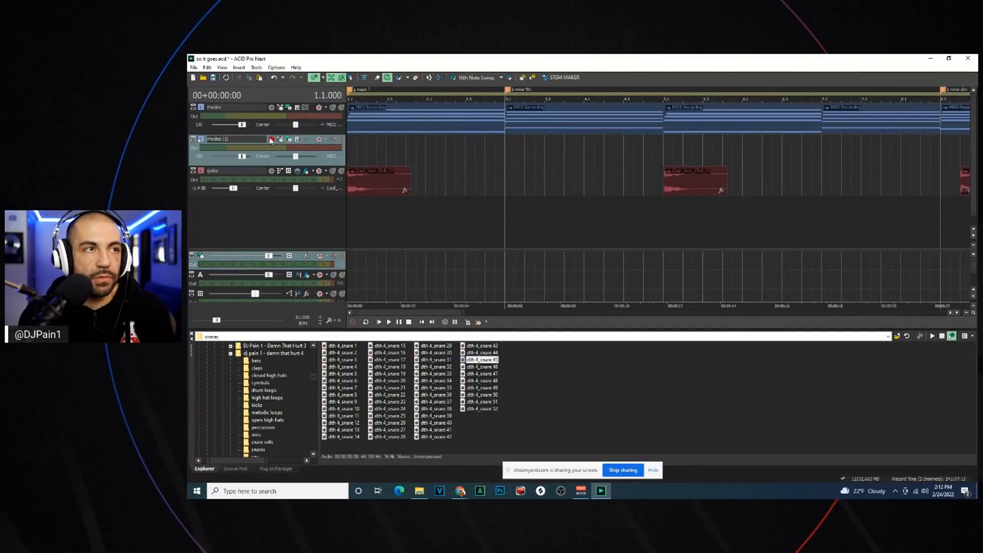
# Rename the empty duplicate track rhodes (2) and arm it for recording
pyautogui.doubleClick(240, 139)
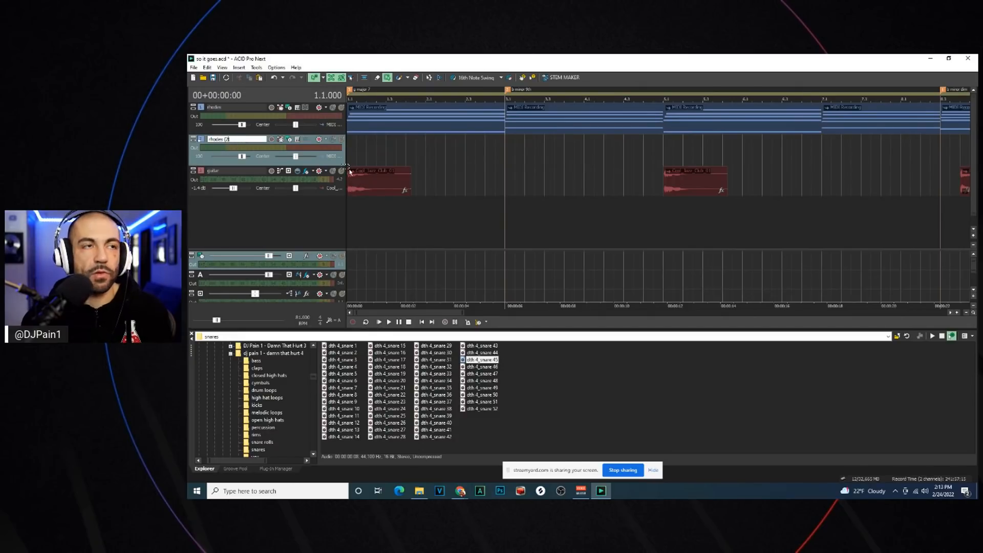
pyautogui.press('Return')
pyautogui.press('space')
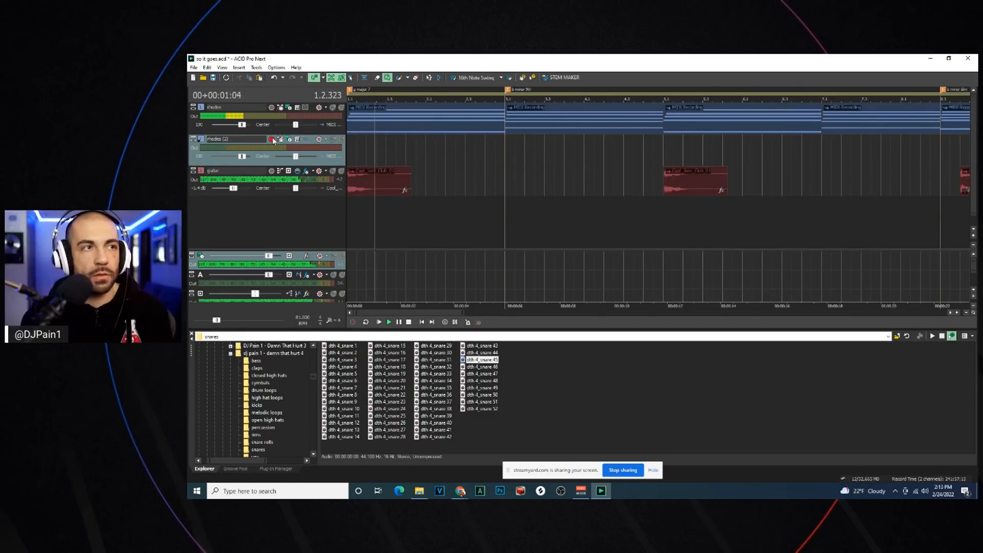
pyautogui.press('space')
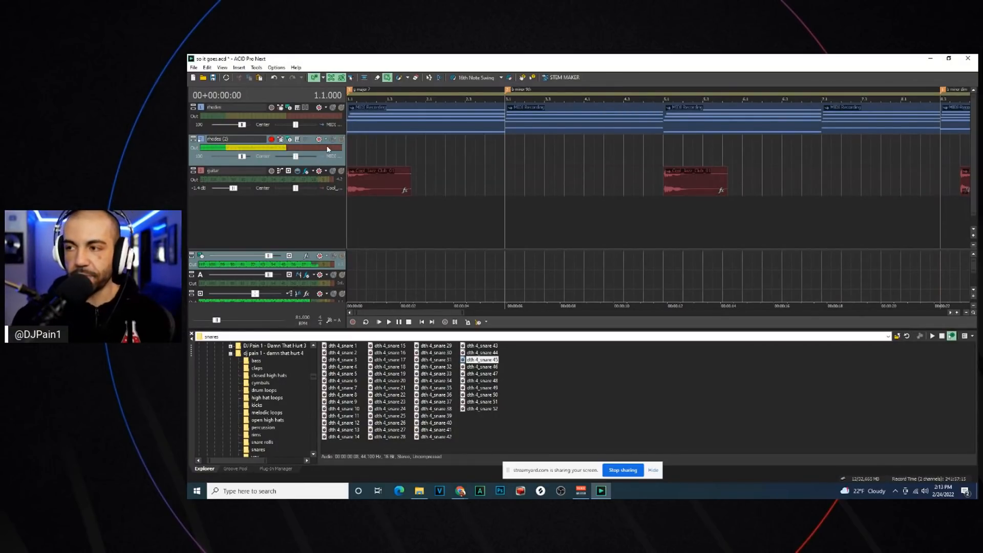
# Play the chords and guitar slices from the start to rehearse a part on the armed rhodes (2) track
pyautogui.press('space')
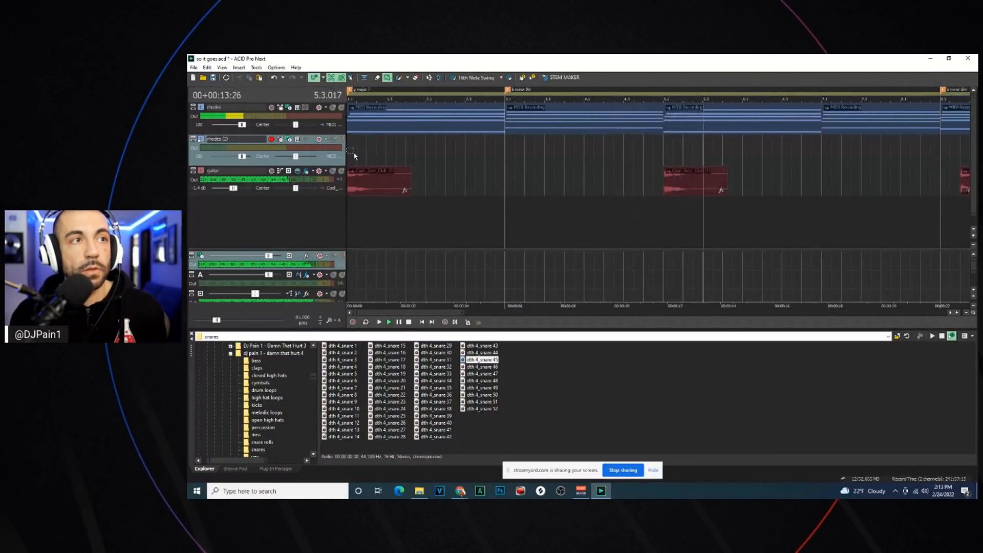
pyautogui.scroll(-3, 352, 159)
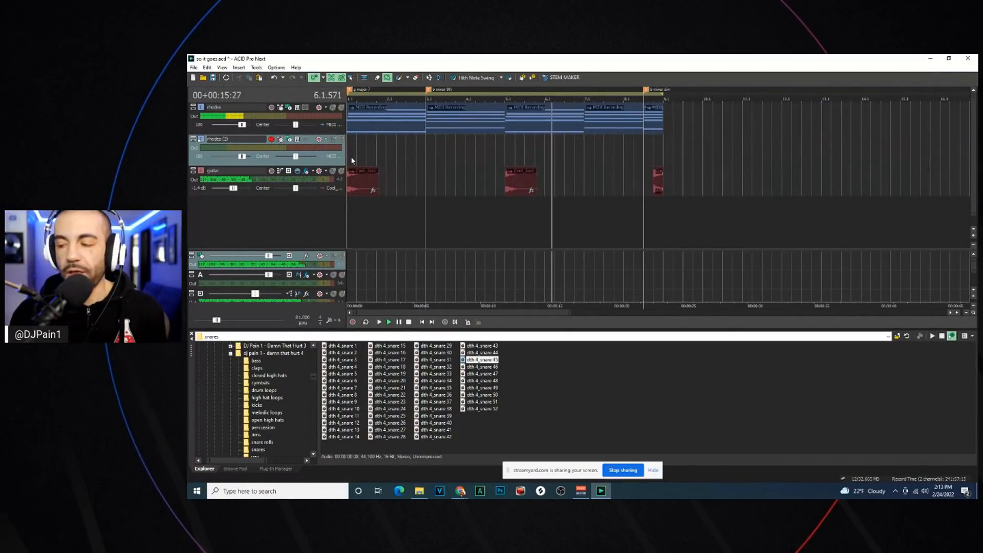
pyautogui.press('space')
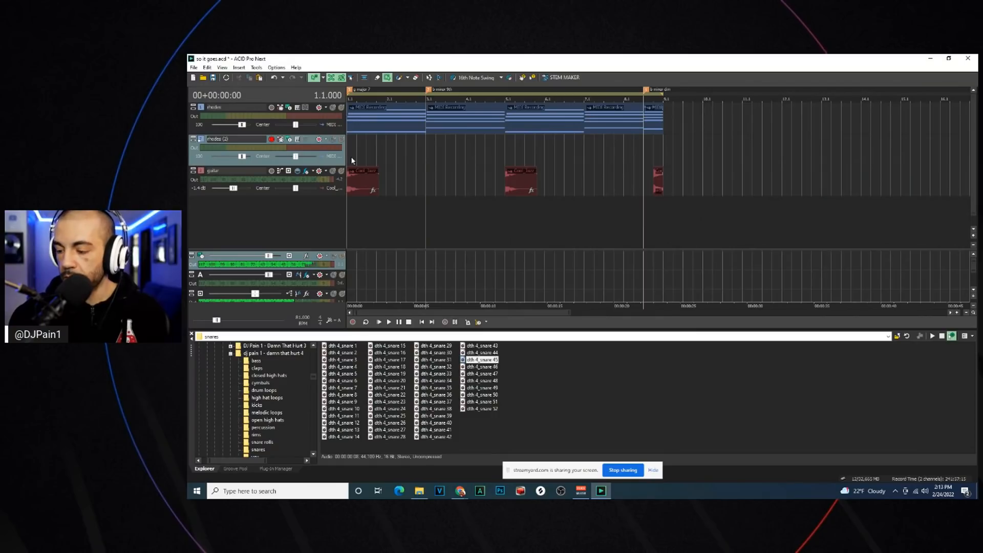
pyautogui.press('space')
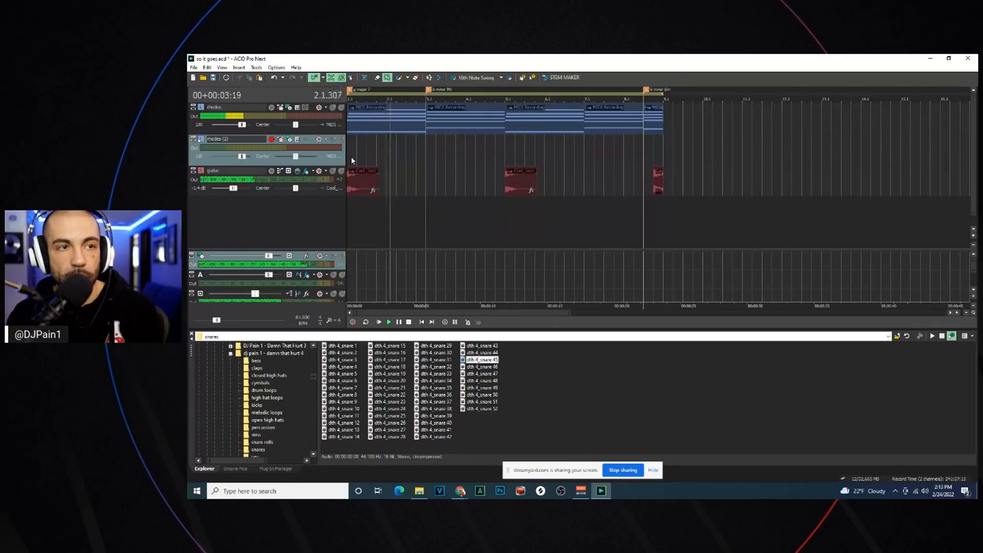
# Rehearse the second Rhodes part and record it on the rhodes (2) track from the project start to just past bar 5
pyautogui.press('space')
pyautogui.press('space')
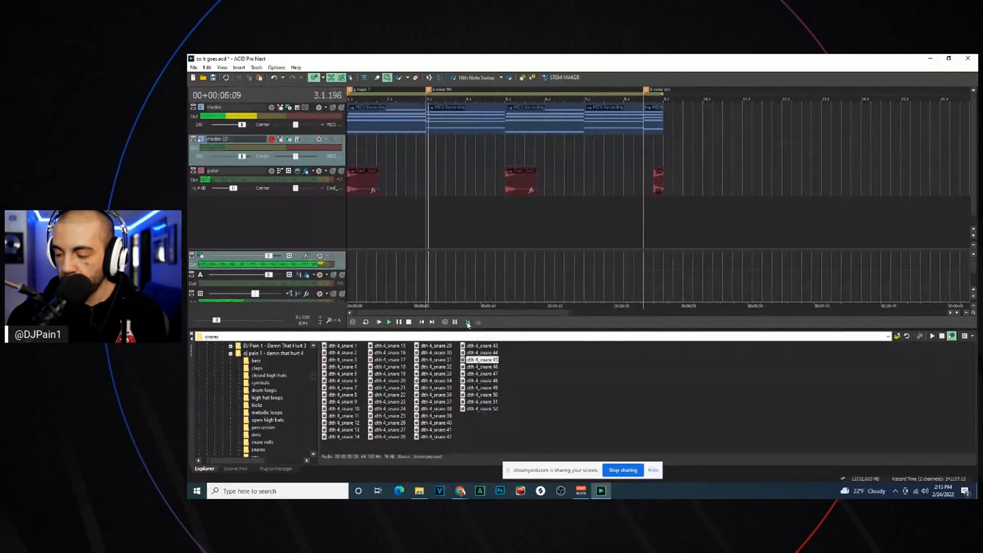
pyautogui.press('space')
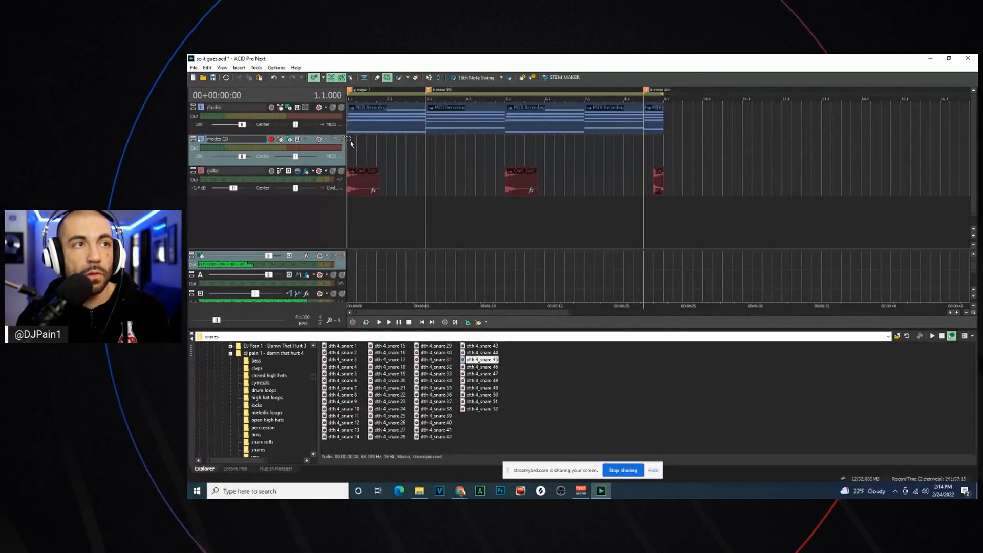
pyautogui.press('space')
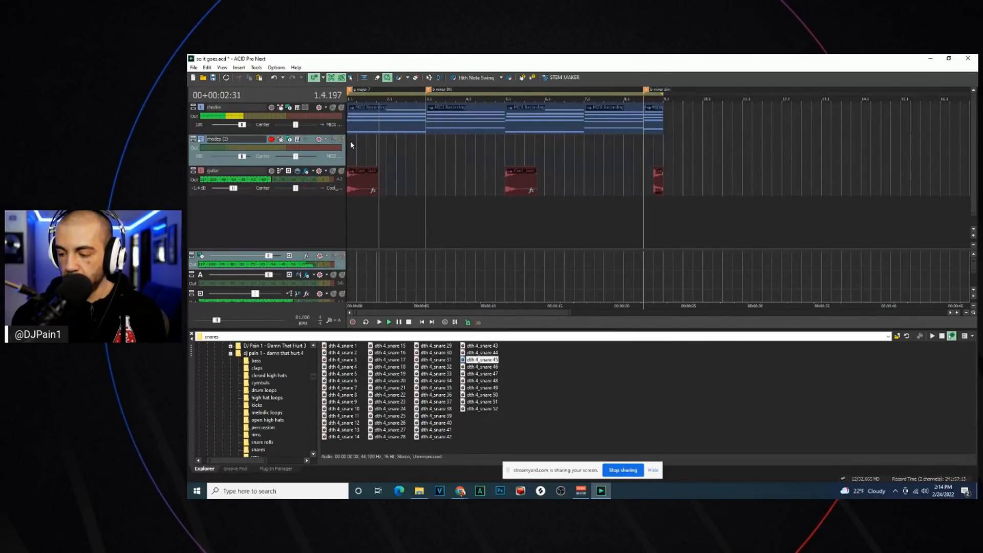
pyautogui.press('space')
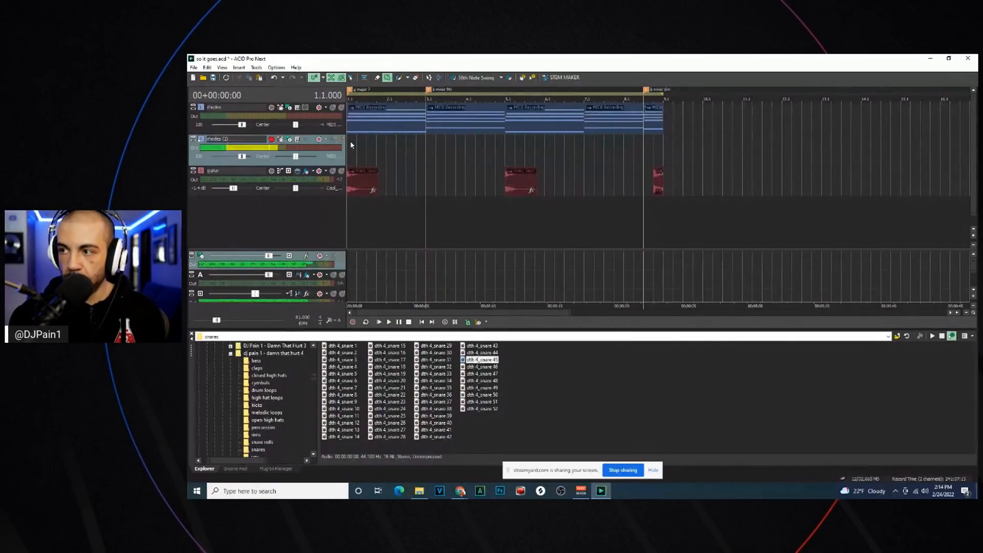
pyautogui.hotkey('ctrl', 'r')
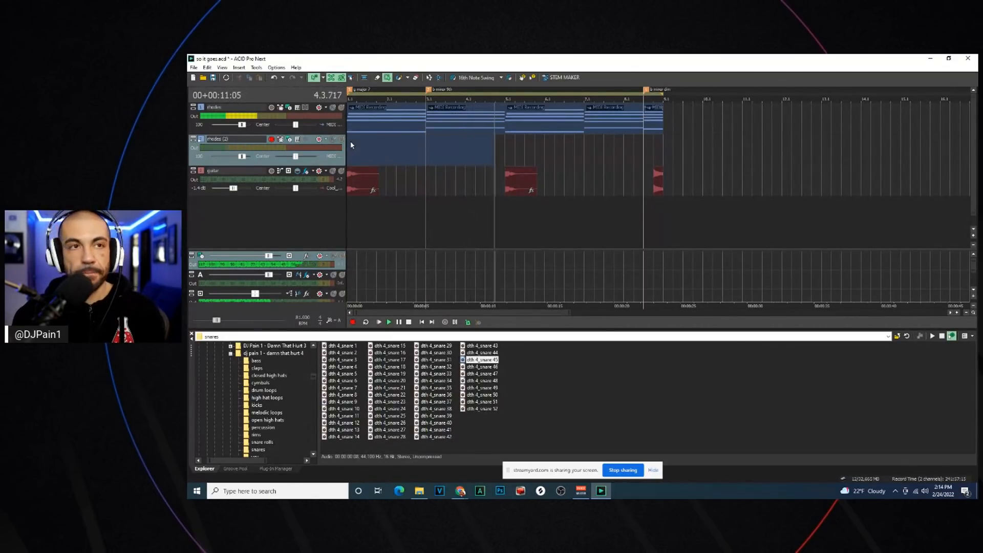
pyautogui.press('space')
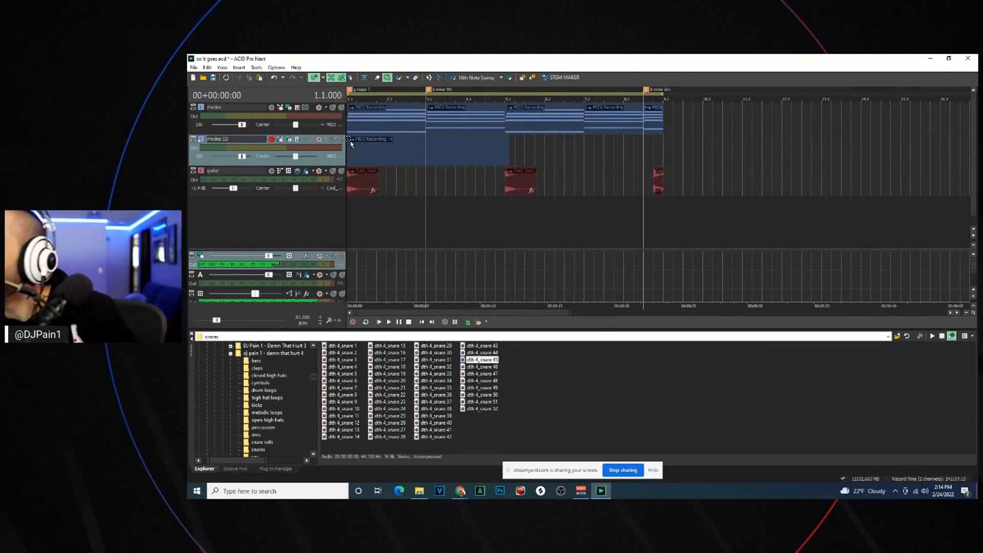
# Open the new rhodes (2) recording in the piano roll and examine the timing of its recorded notes
pyautogui.click(358, 149)
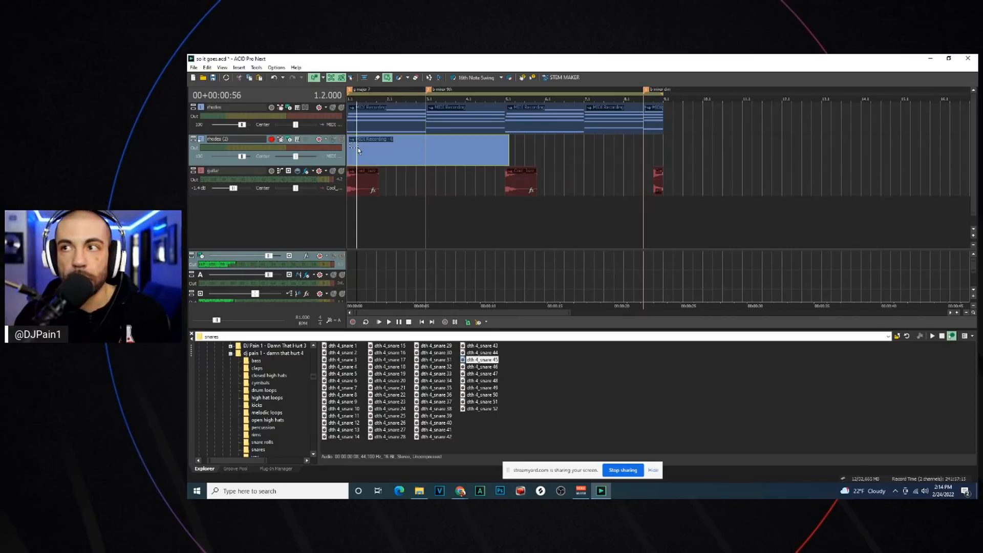
pyautogui.moveTo(973, 99); pyautogui.dragTo(432, 102)
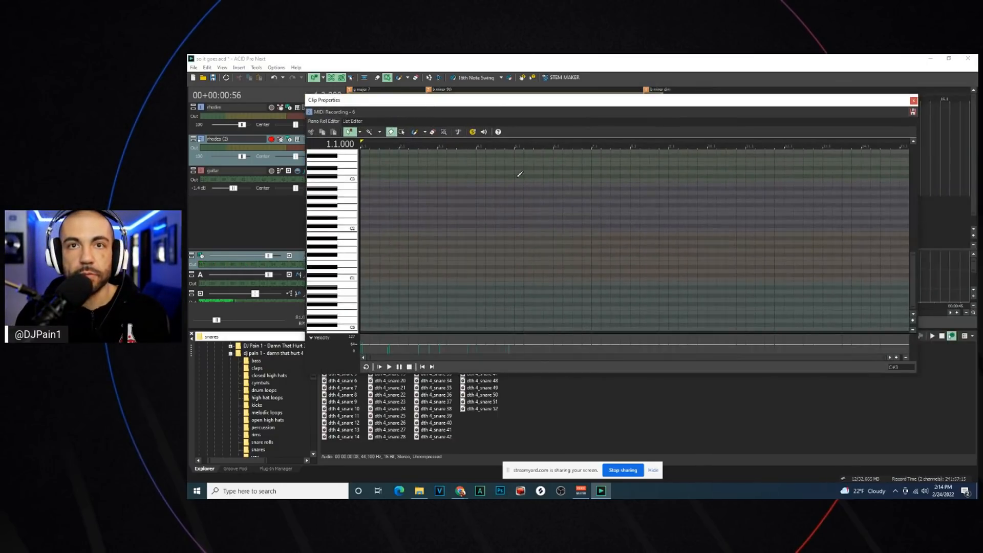
pyautogui.moveTo(790, 104); pyautogui.dragTo(683, 96)
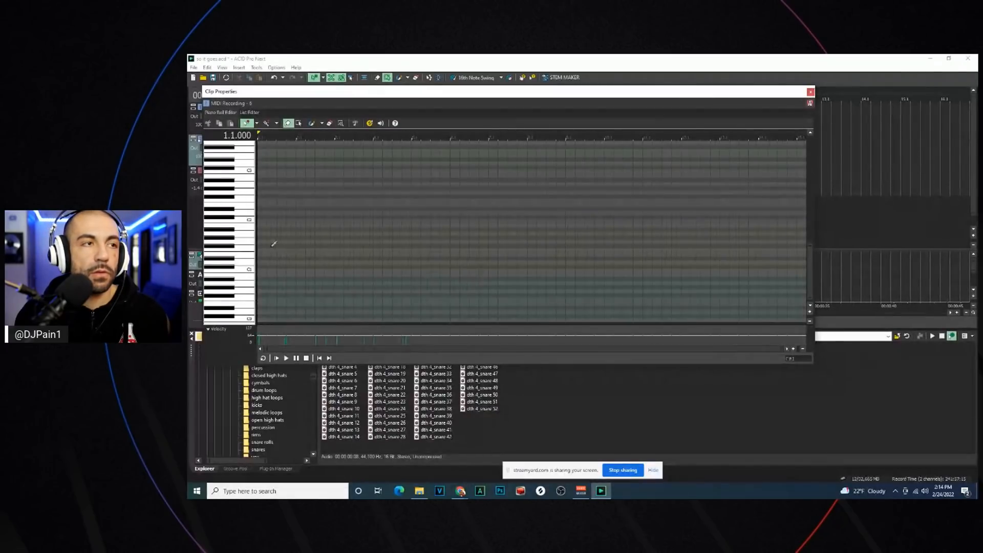
pyautogui.moveTo(804, 98); pyautogui.dragTo(898, 66)
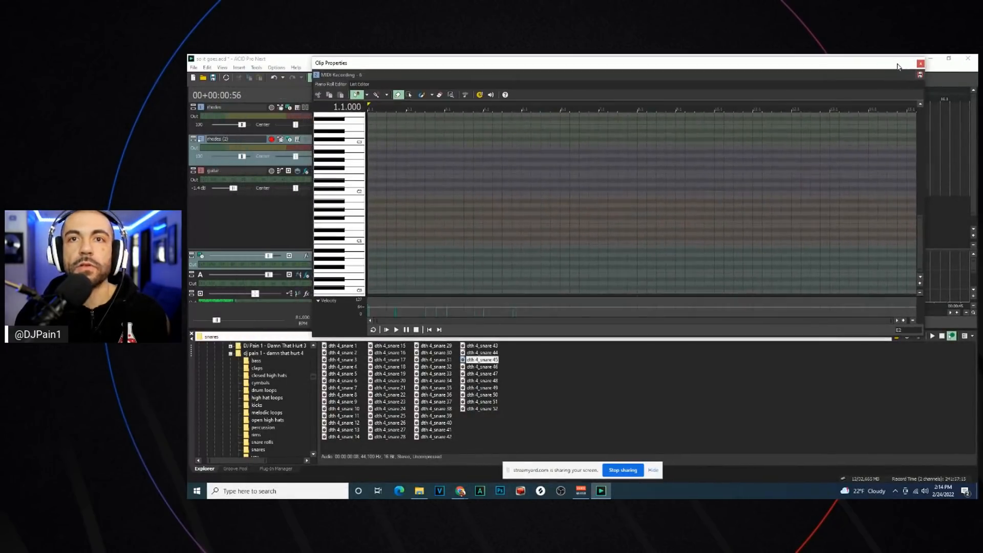
pyautogui.moveTo(920, 225); pyautogui.dragTo(924, 152)
pyautogui.scroll(3, 601, 196)
pyautogui.press('space')
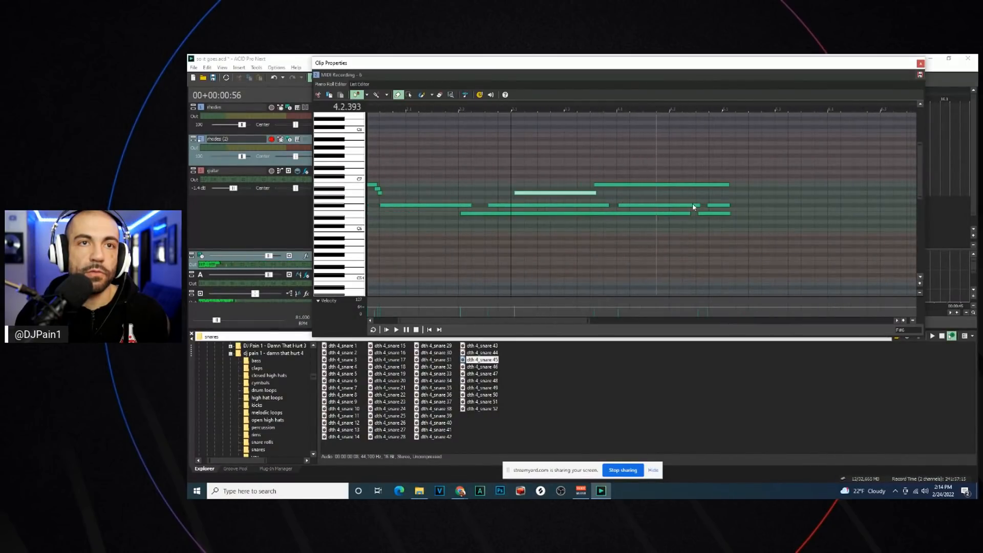
pyautogui.press('space')
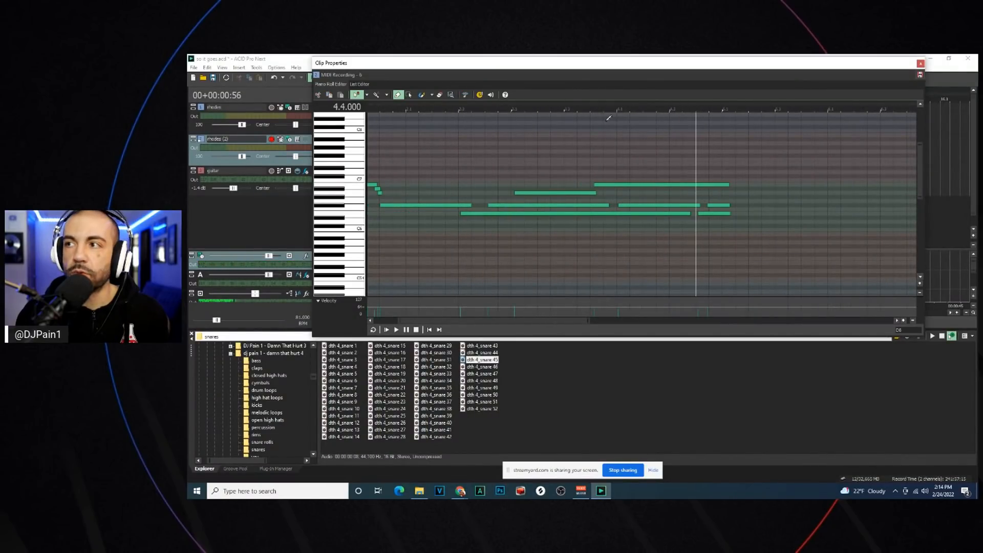
# Open MIDI Processes and Filters for the recorded rhodes (2) clip
pyautogui.moveTo(360, 62); pyautogui.dragTo(459, 155)
pyautogui.click(254, 57)
pyautogui.click(207, 67)
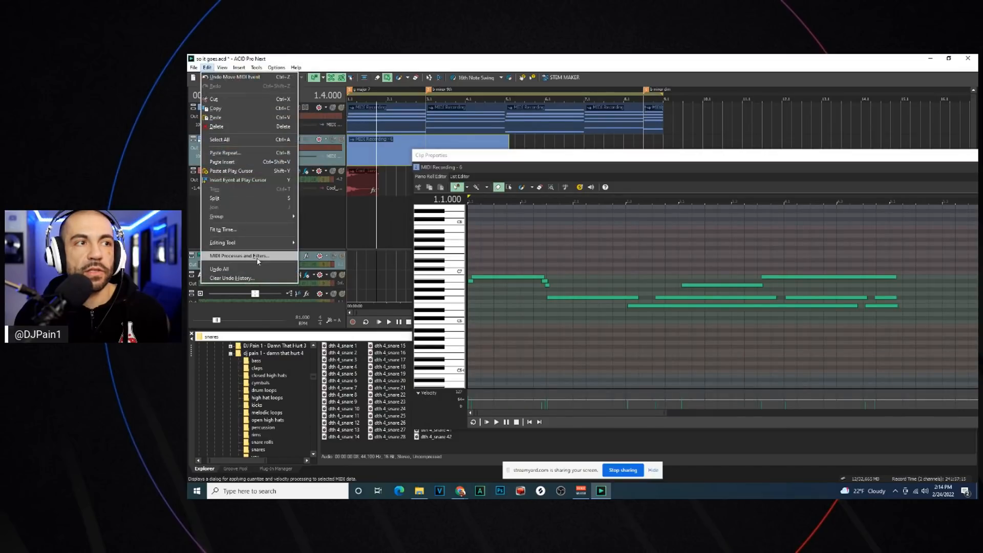
pyautogui.click(258, 258)
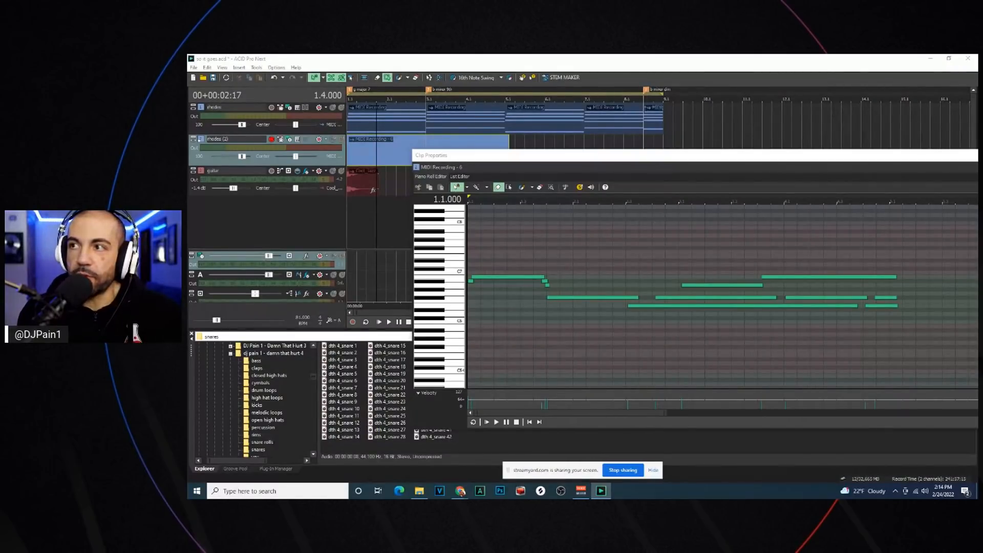
pyautogui.click(369, 145)
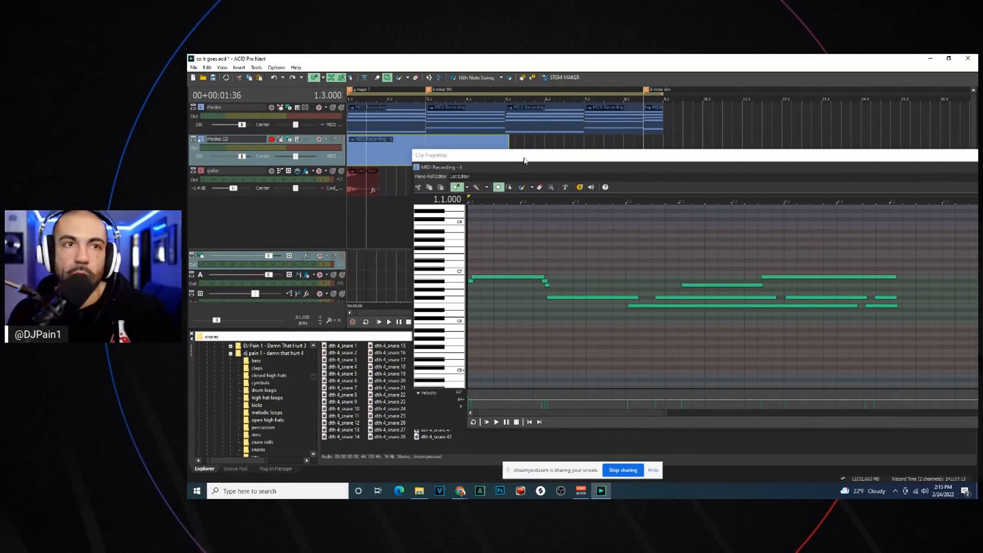
# Play the recorded part from the start and trim the end of the rhodes (2) clip to bar 5
pyautogui.moveTo(525, 160); pyautogui.dragTo(496, 134)
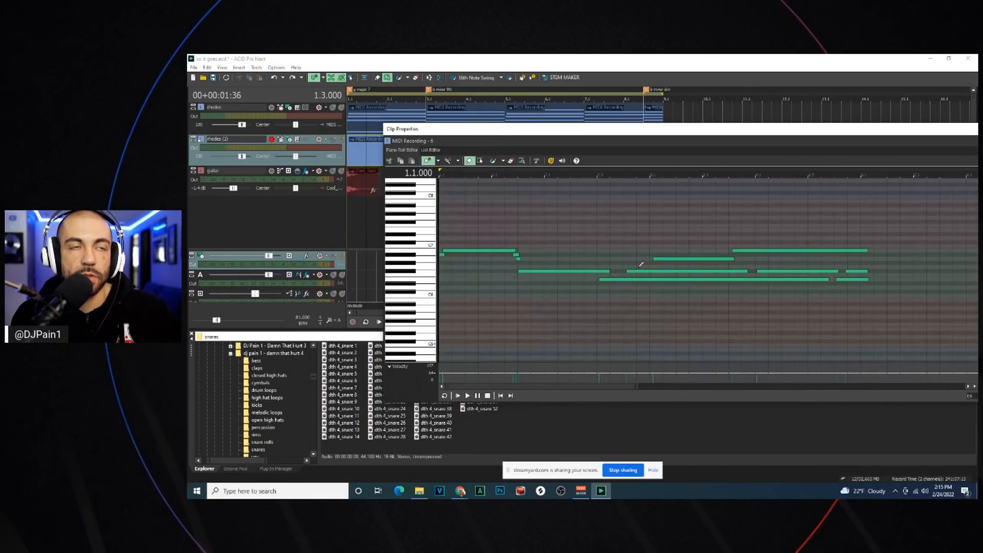
pyautogui.moveTo(472, 136); pyautogui.dragTo(596, 138)
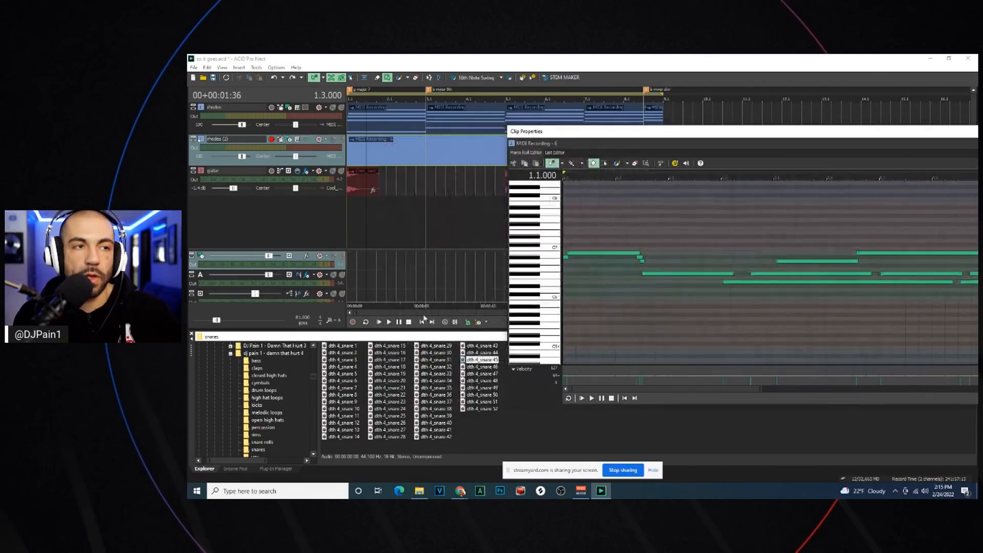
pyautogui.click(379, 321)
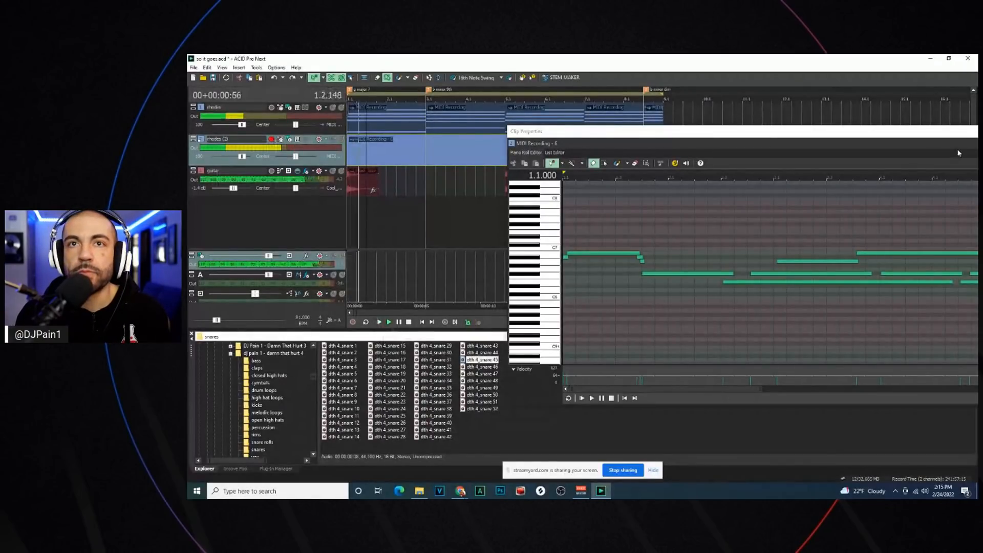
pyautogui.moveTo(927, 137); pyautogui.dragTo(982, 162)
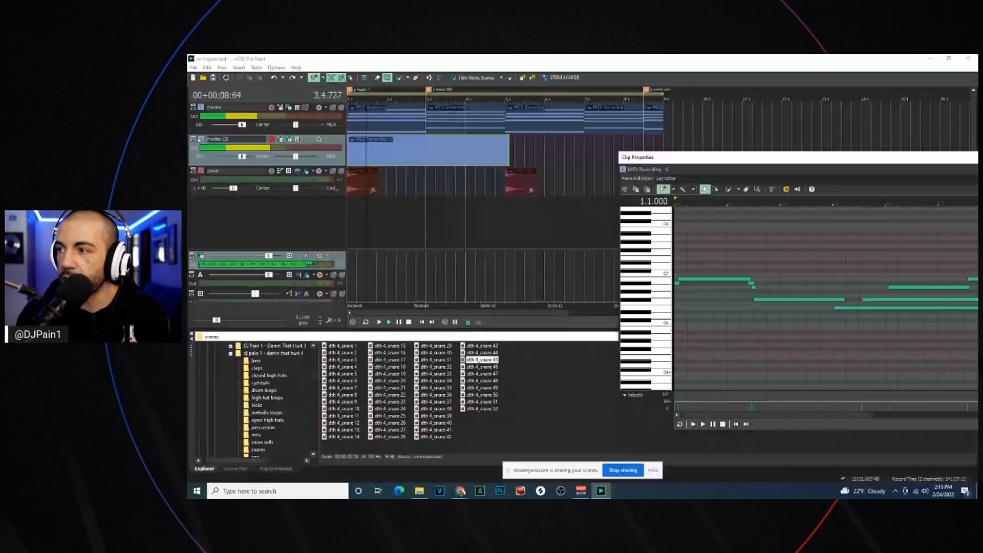
pyautogui.moveTo(509, 154); pyautogui.dragTo(504, 153)
pyautogui.press('space')
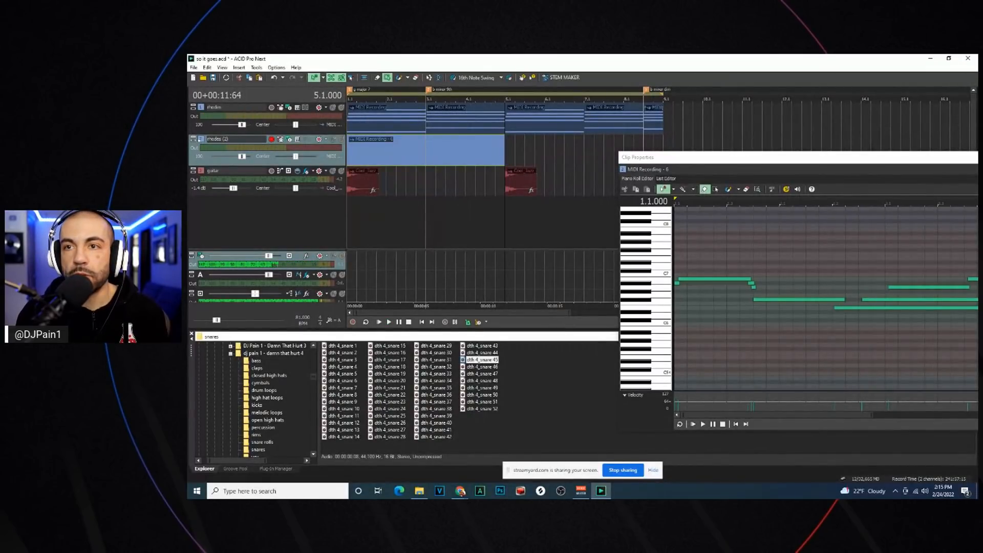
# Play the end of the rhodes (2) clip, inspect its last notes in the piano roll and close the clip properties
pyautogui.click(487, 149)
pyautogui.press('space')
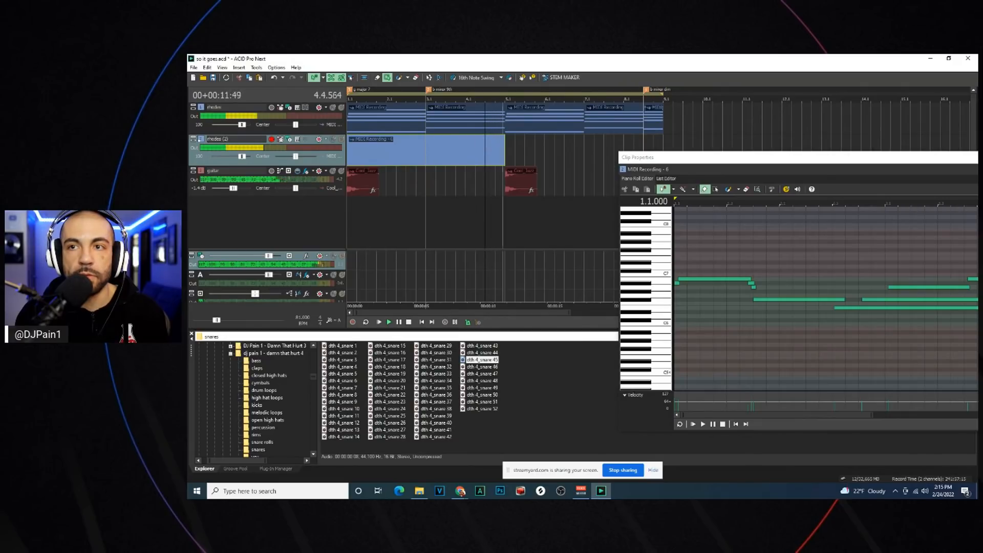
pyautogui.moveTo(973, 157); pyautogui.dragTo(548, 113)
pyautogui.scroll(2, 543, 236)
pyautogui.click(540, 254)
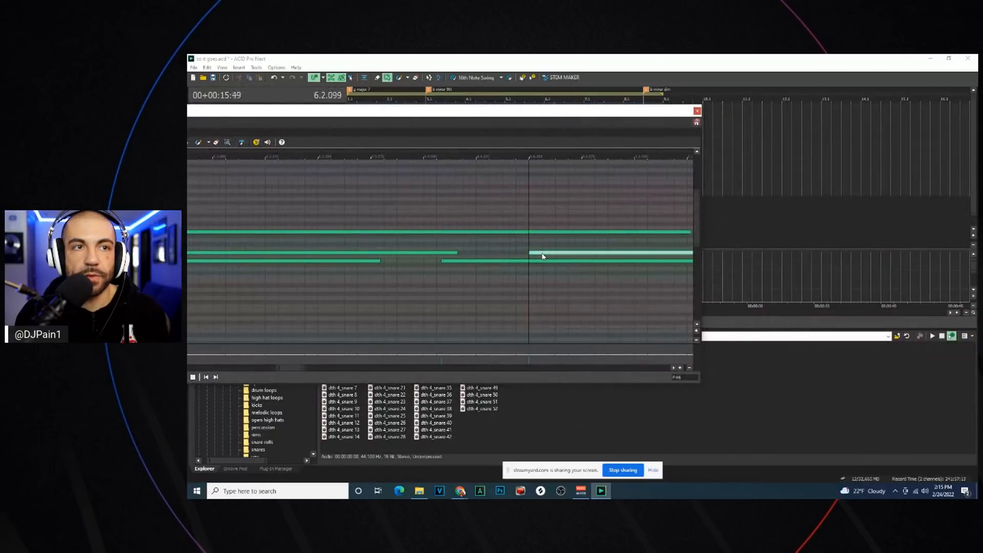
pyautogui.click(697, 111)
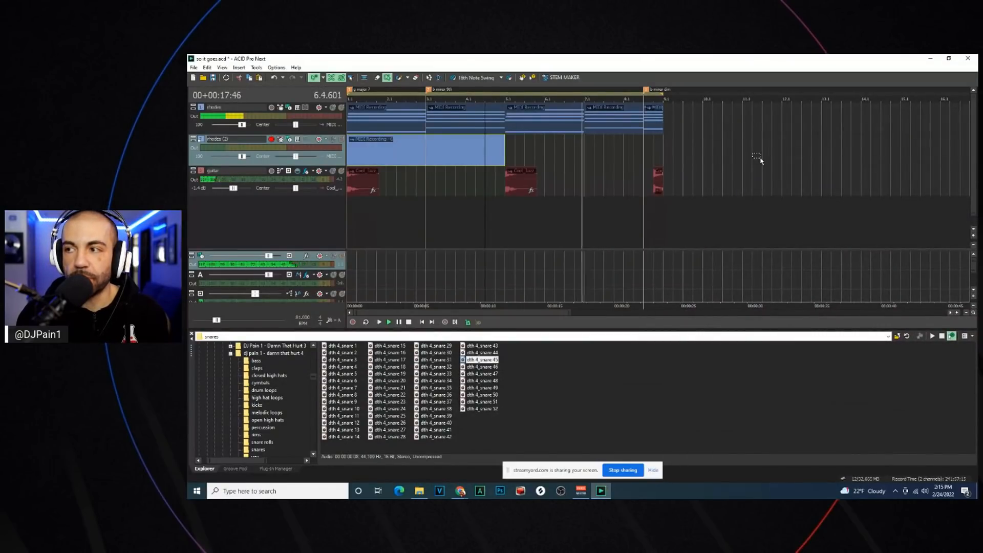
# Copy the rhodes (2) clip to bar 5 and cut off the copy's portion after 8.3
pyautogui.scroll(-3, 760, 157)
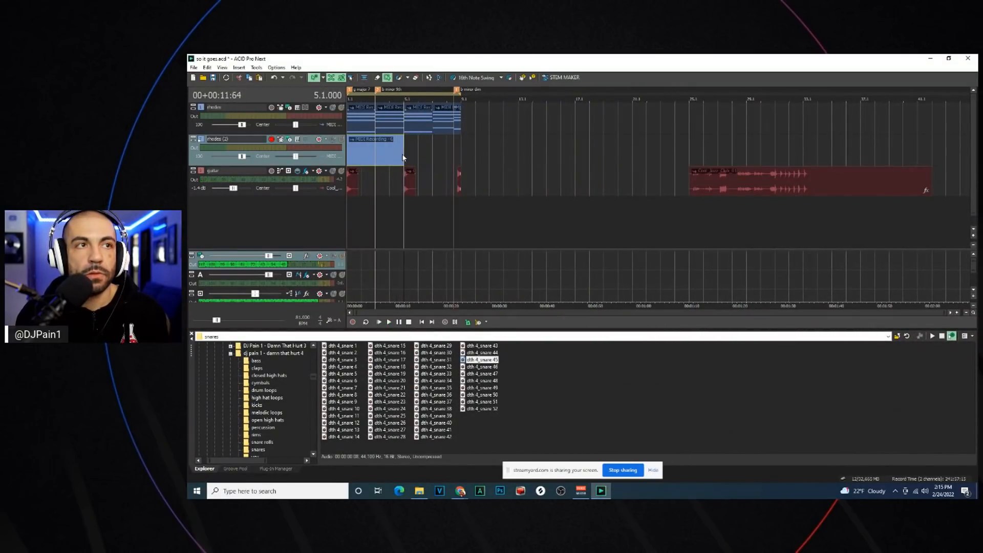
pyautogui.scroll(3, 448, 151)
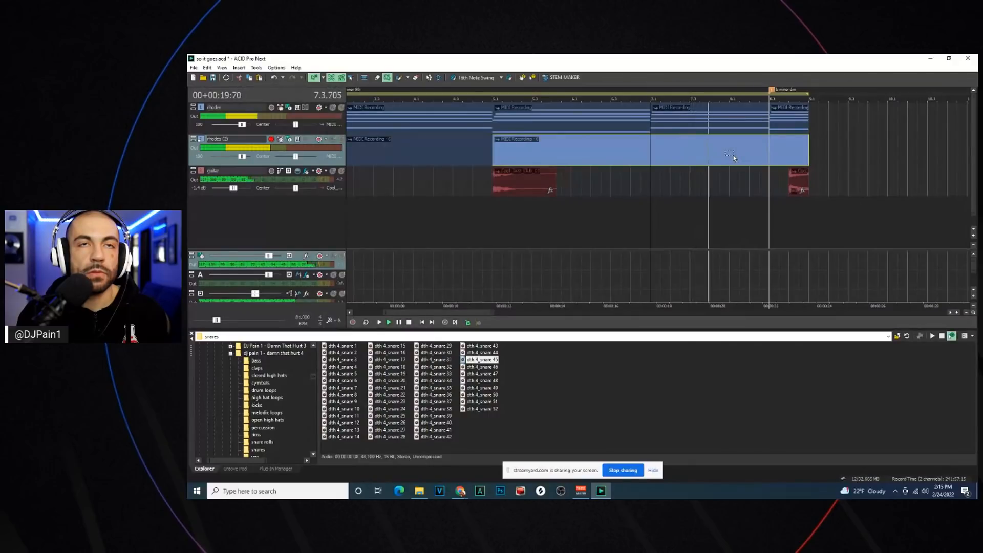
pyautogui.click(768, 152)
pyautogui.press('s')
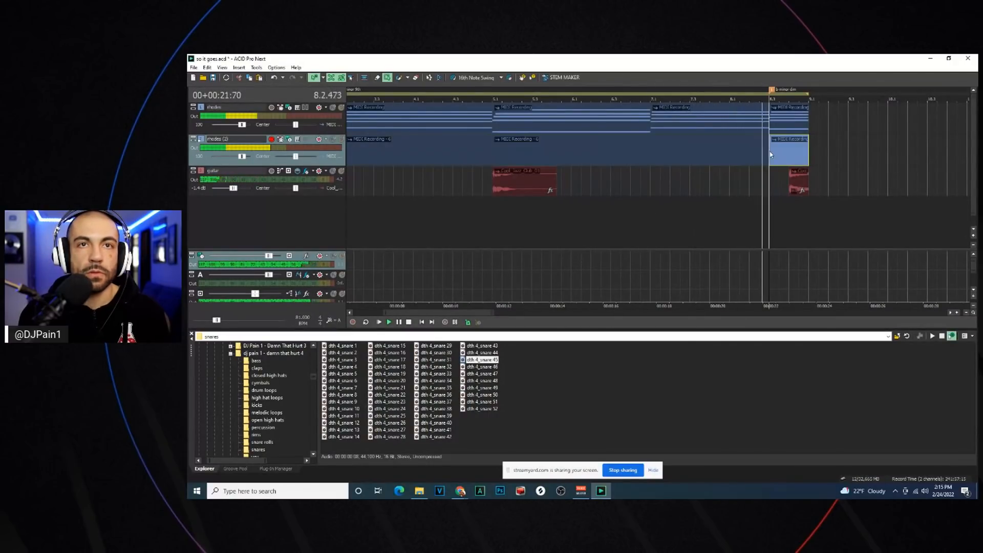
pyautogui.press('Delete')
# Rehearse a new ending on the armed rhodes (2) track by repeatedly playing back from 8.3
pyautogui.press('space')
pyautogui.press('space')
pyautogui.press('space')
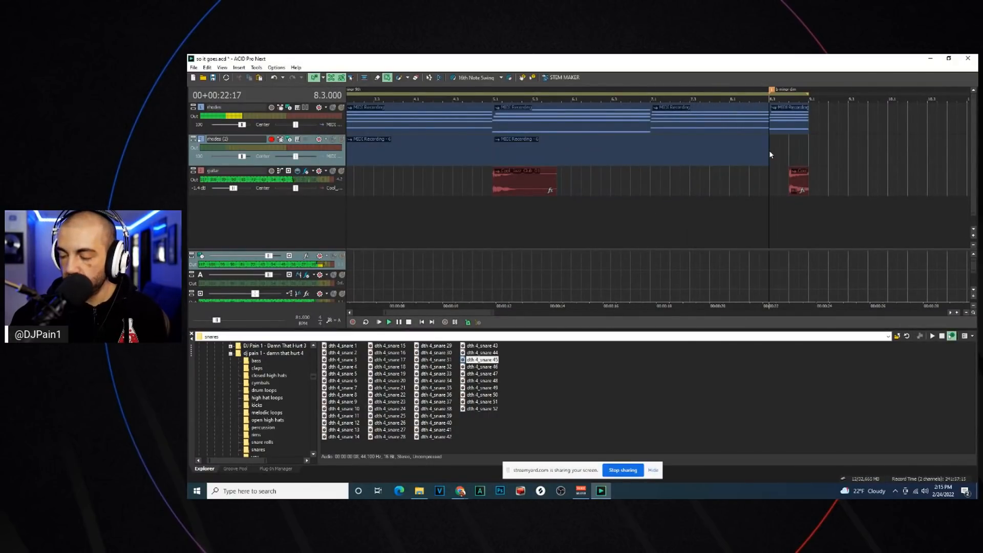
pyautogui.press('space')
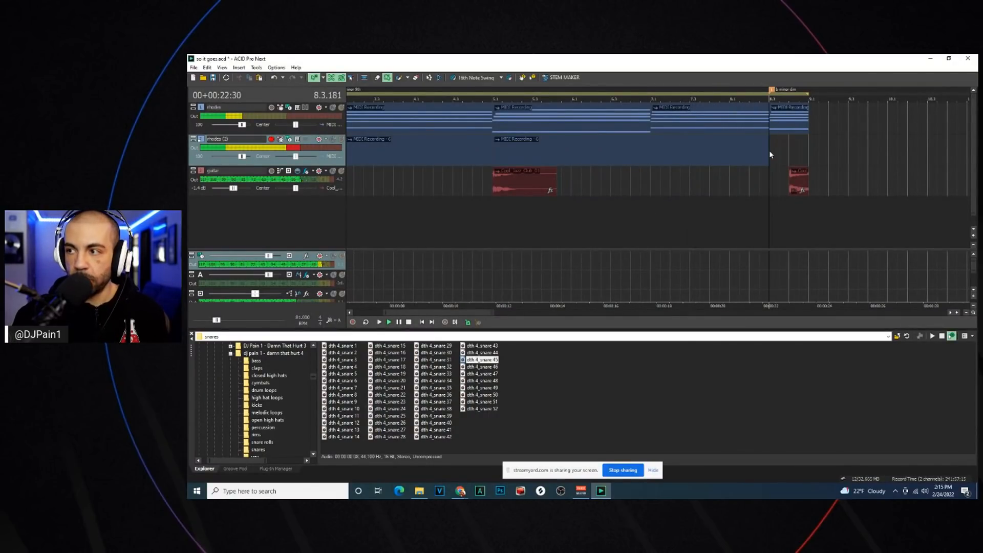
pyautogui.press('space')
pyautogui.press('space')
pyautogui.press('space')
pyautogui.press('space')
pyautogui.press('space')
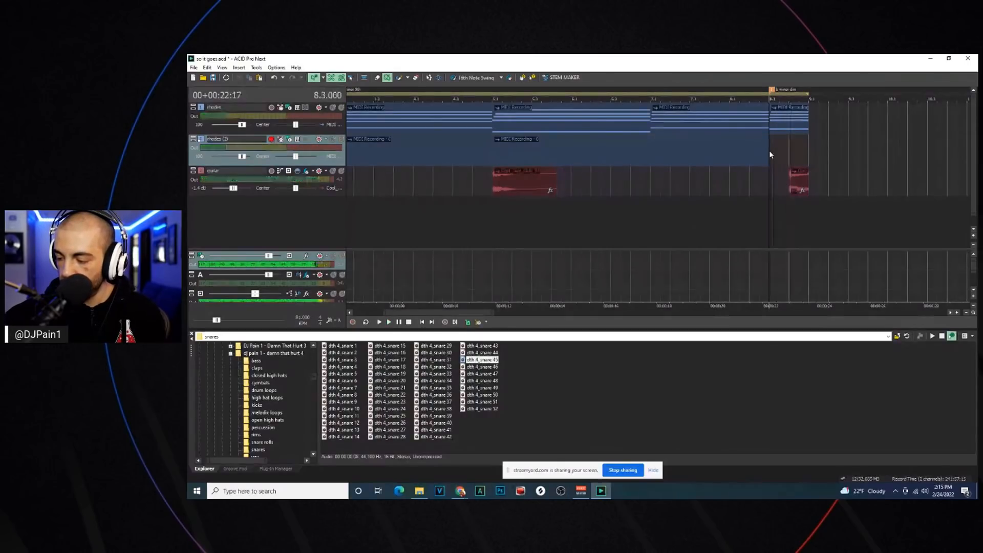
pyautogui.press('space')
pyautogui.press('space')
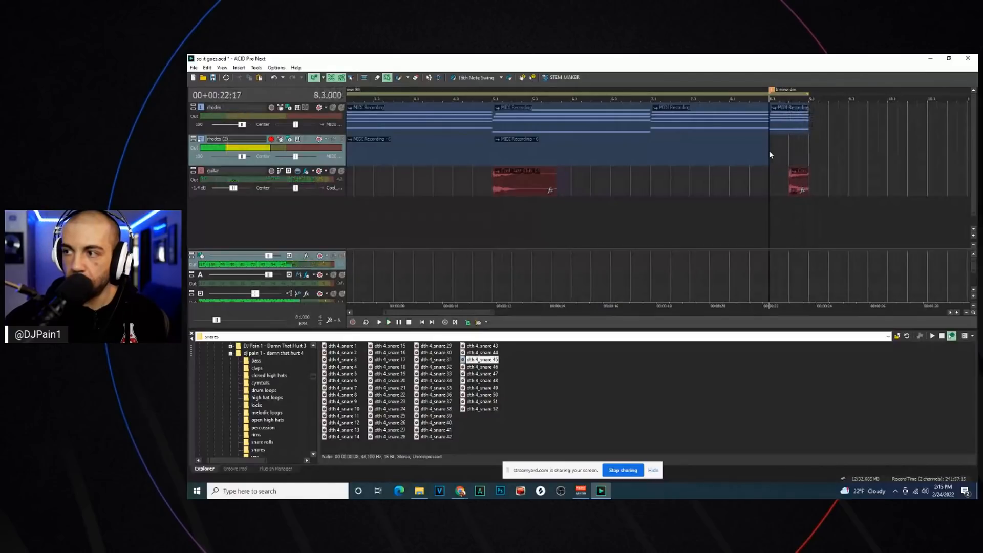
pyautogui.press('space')
pyautogui.press('space')
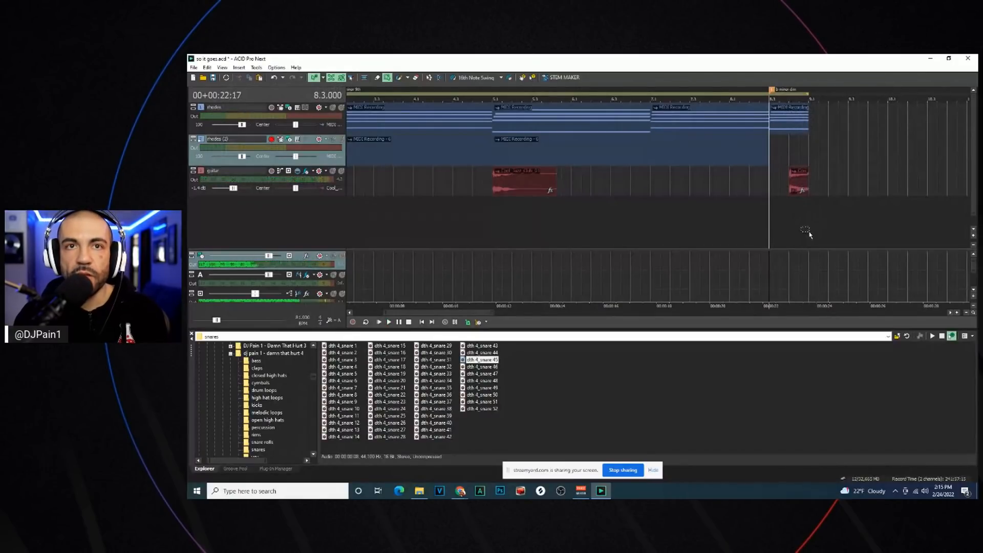
# Delete the last guitar slice under the final chord and place the play cursor back at 8.3
pyautogui.click(805, 188)
pyautogui.press('Delete')
pyautogui.click(774, 153)
# Rehearse the closing phrase and record it on the rhodes (2) track from 8.3 to just past bar 9
pyautogui.press('space')
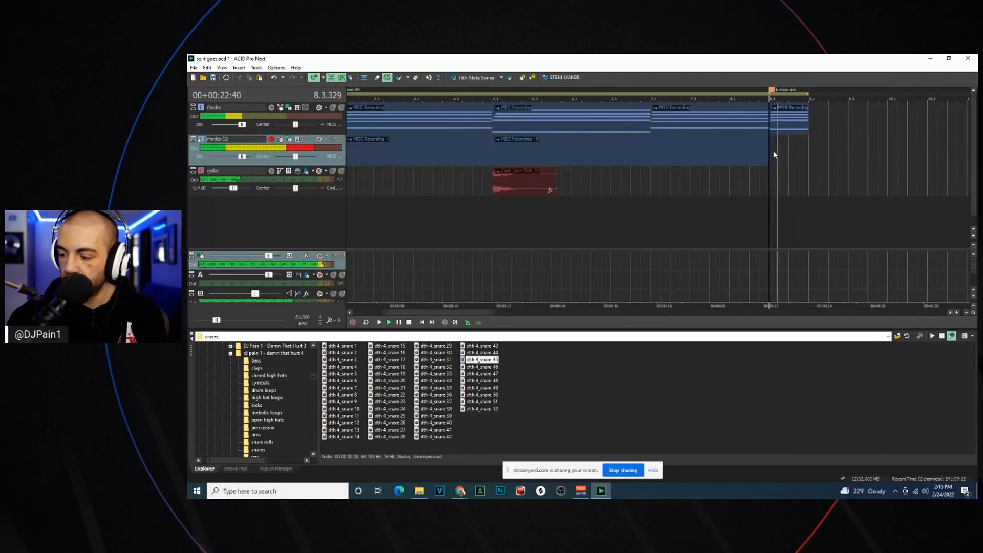
pyautogui.press('space')
pyautogui.press('space')
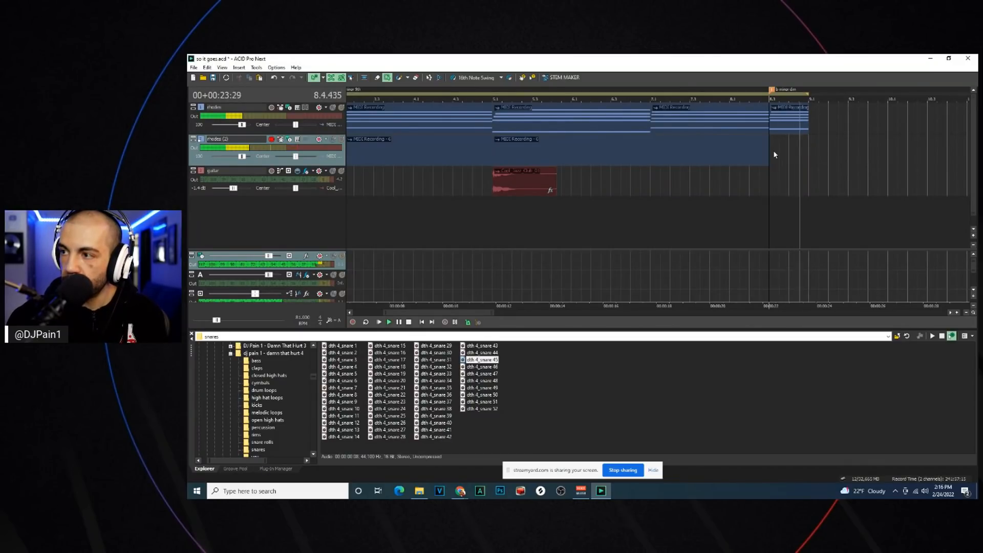
pyautogui.press('space')
pyautogui.hotkey('ctrl', 'r')
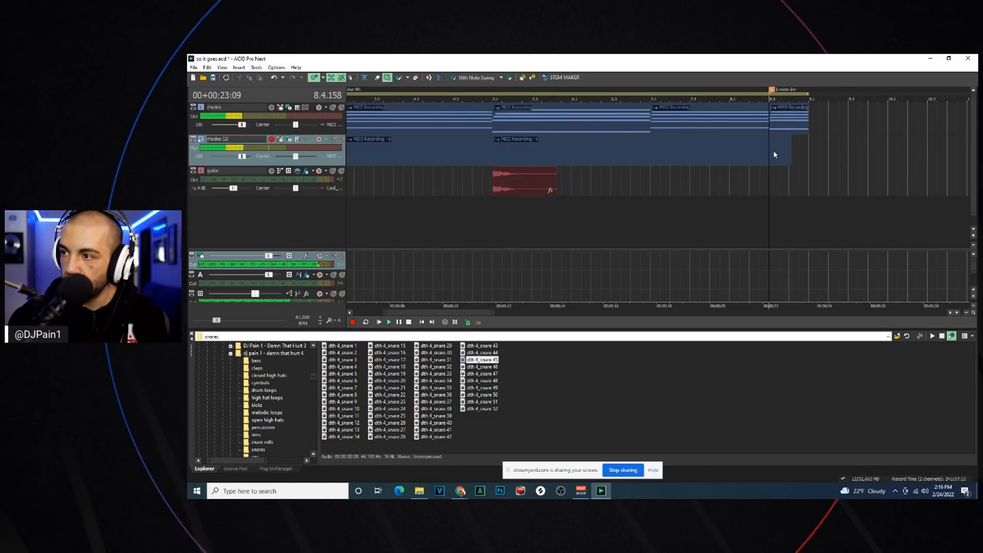
pyautogui.press('space')
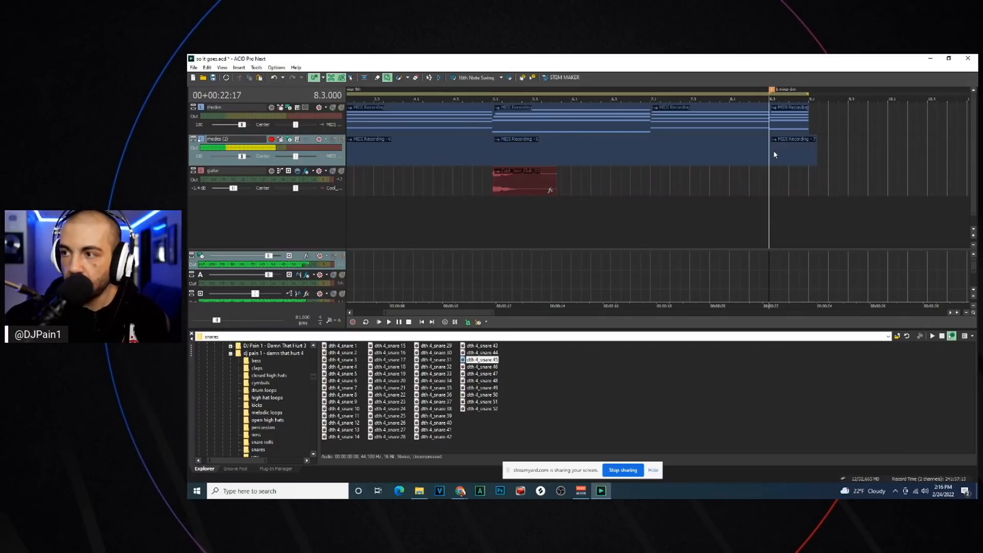
# Play the arrangement from the start to check the new ending, and turn on looped playback
pyautogui.hotkey('ctrl', 'r')
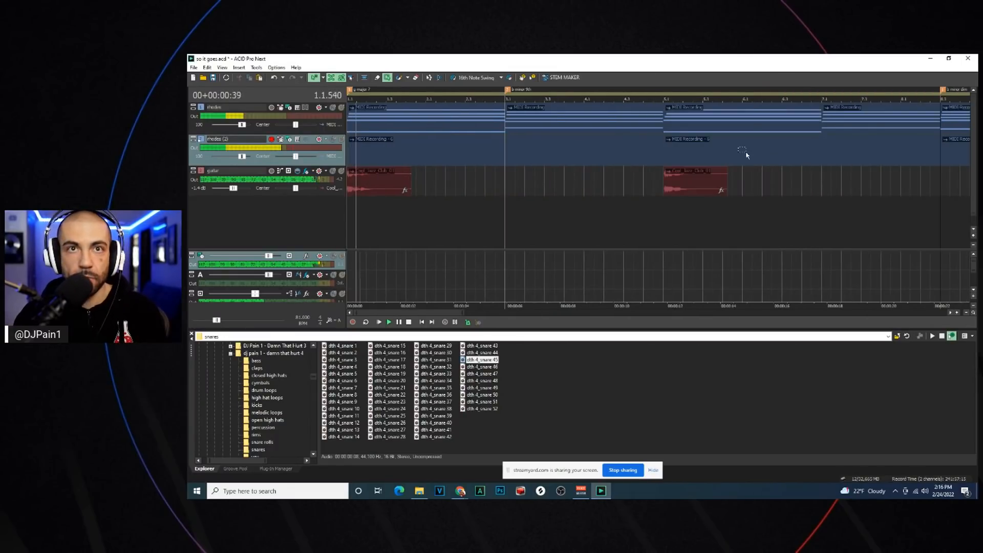
pyautogui.scroll(-3, 746, 154)
pyautogui.click(546, 156)
pyautogui.click(367, 324)
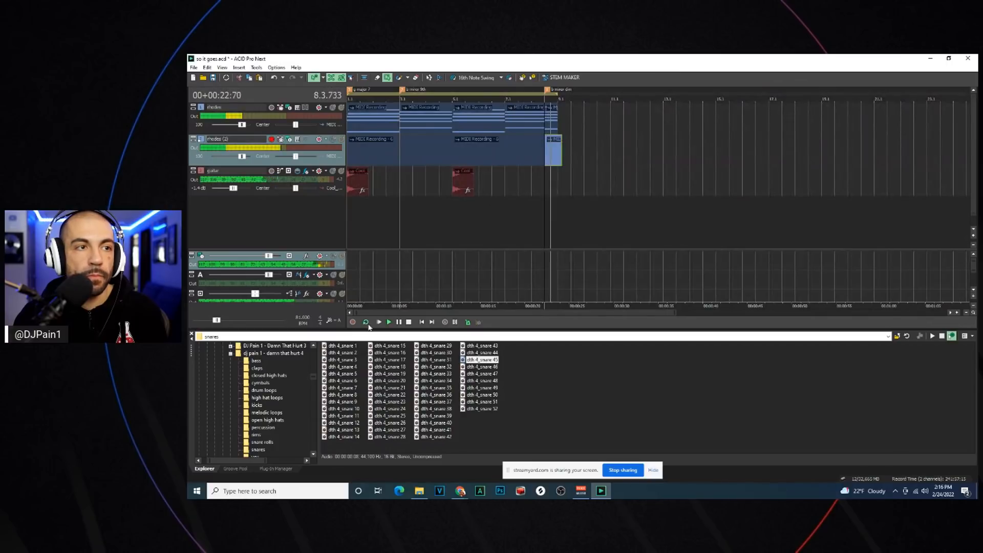
pyautogui.press('space')
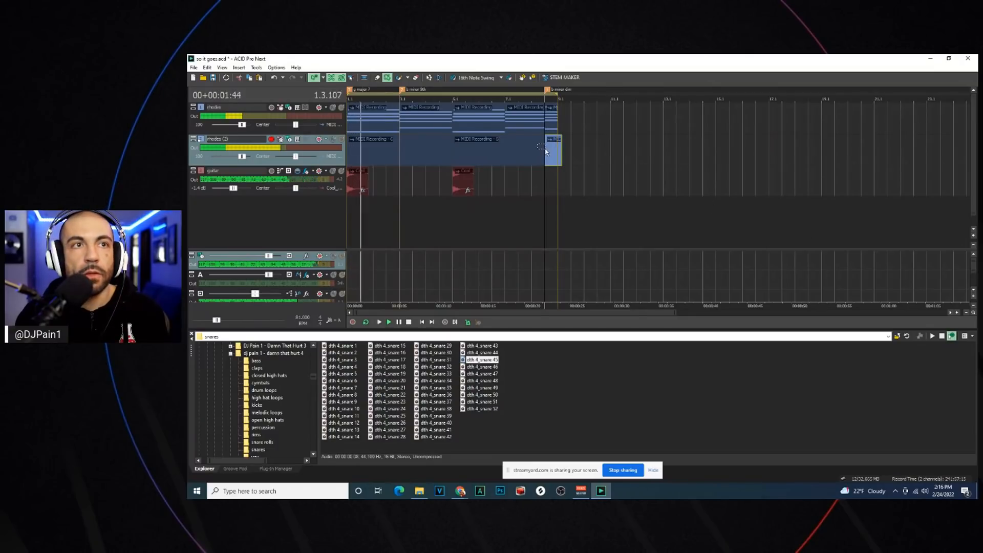
# Re-record the closing phrase on the rhodes (2) track from 8.3 to 9.1, replacing the previous take
pyautogui.press('space')
pyautogui.press('space')
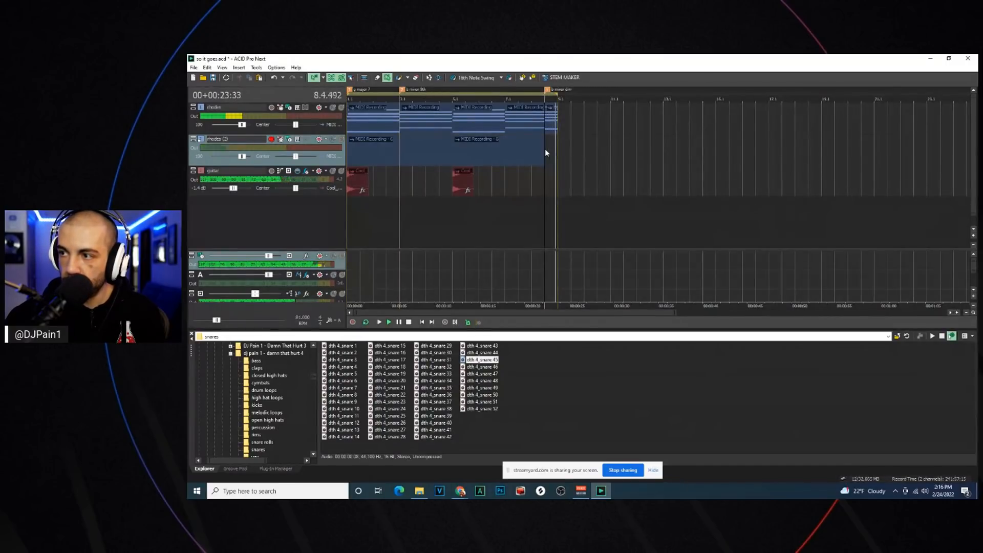
pyautogui.hotkey('ctrl', 'r')
pyautogui.press('space')
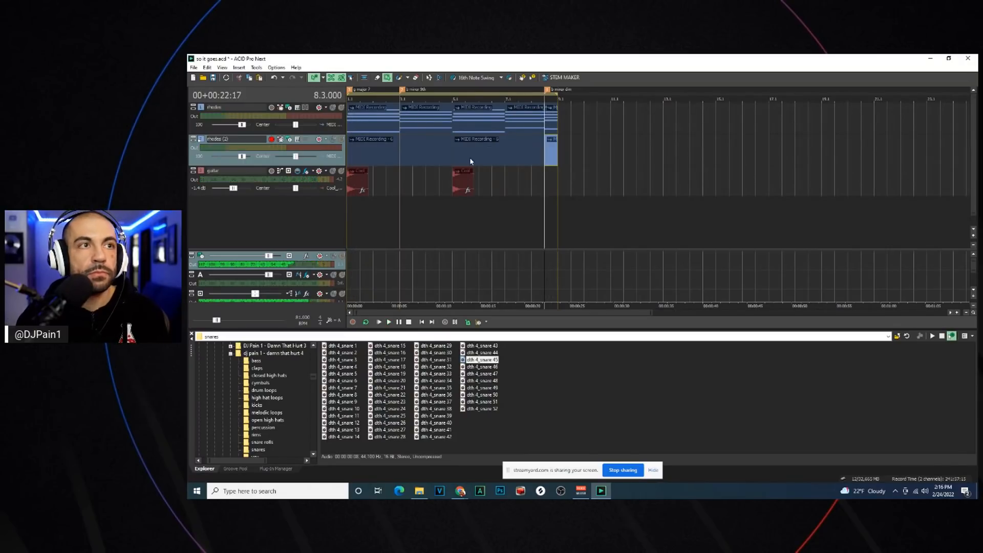
# Play the arrangement from the start, disarm the rhodes (2) track, stop playback and save the project
pyautogui.press('space')
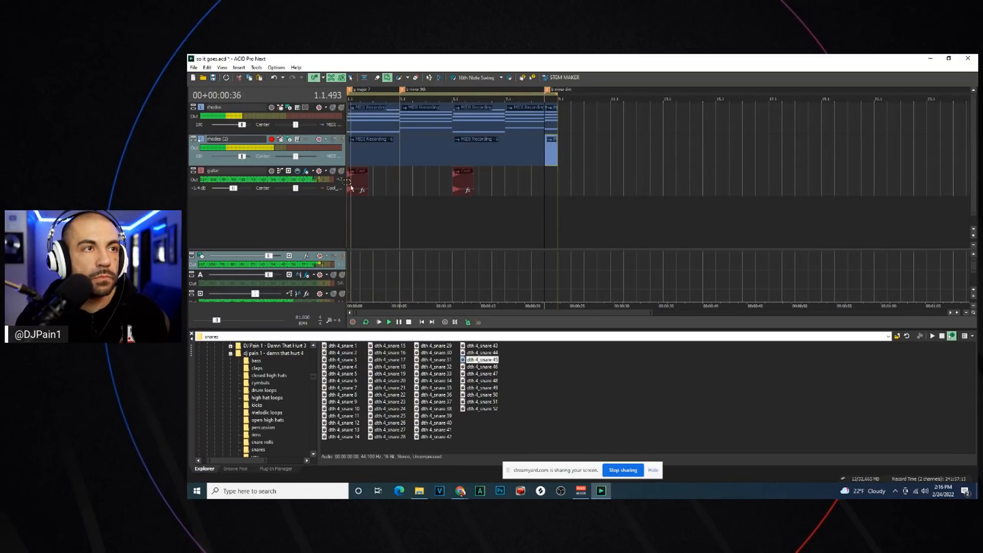
pyautogui.click(355, 185)
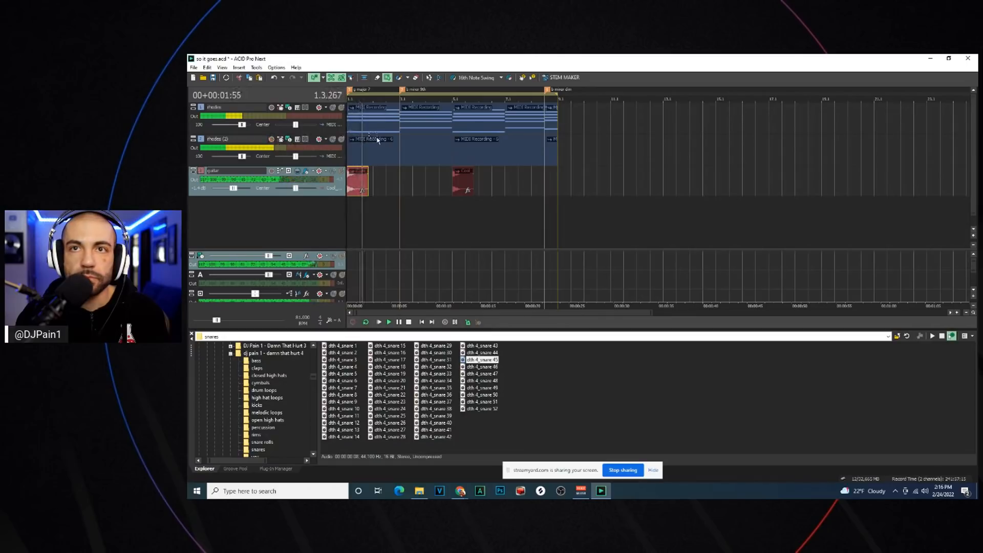
pyautogui.press('space')
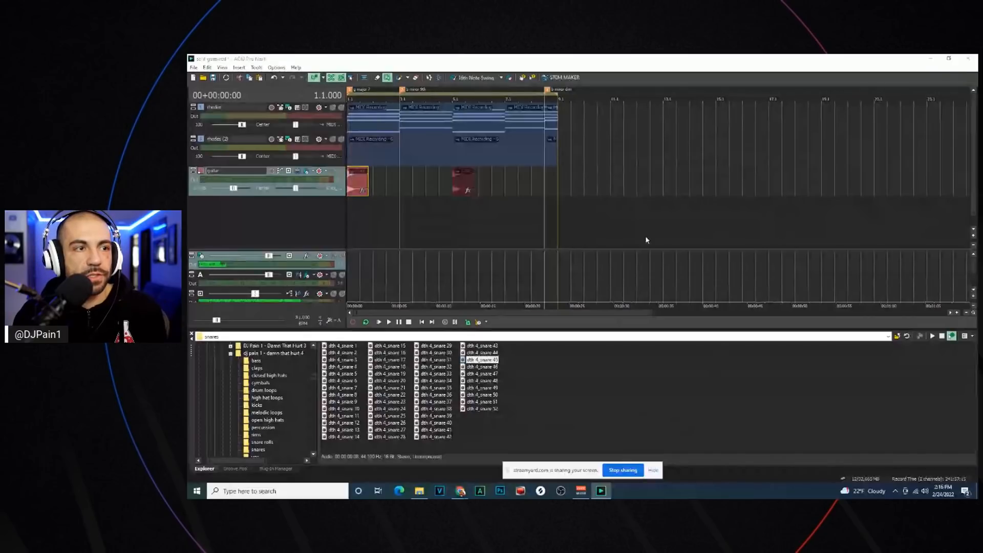
pyautogui.click(614, 237)
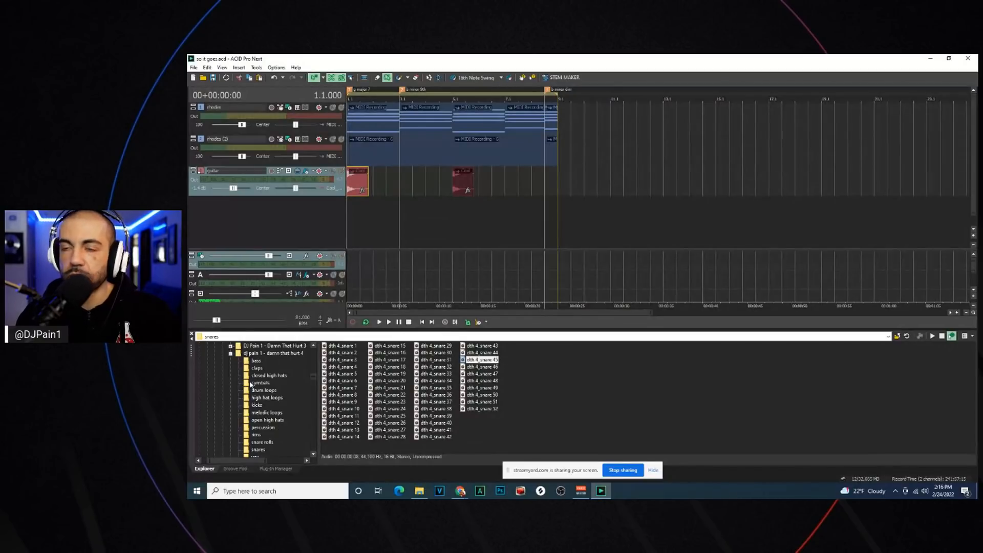
# Browse the drum kit folders and open the high hat loops folder of dj pain 1 - damn that hurt 4
pyautogui.scroll(10, 300, 398)
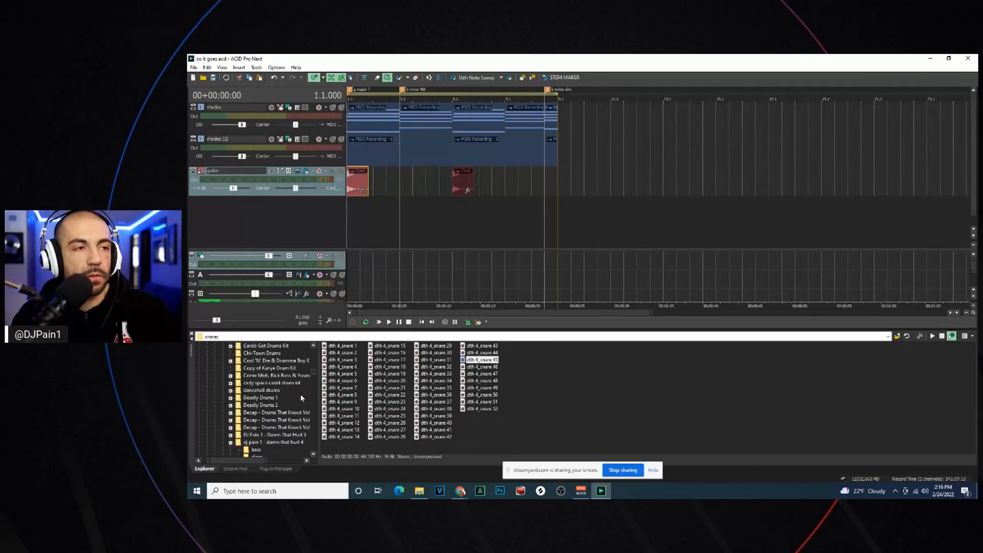
pyautogui.scroll(-10, 301, 397)
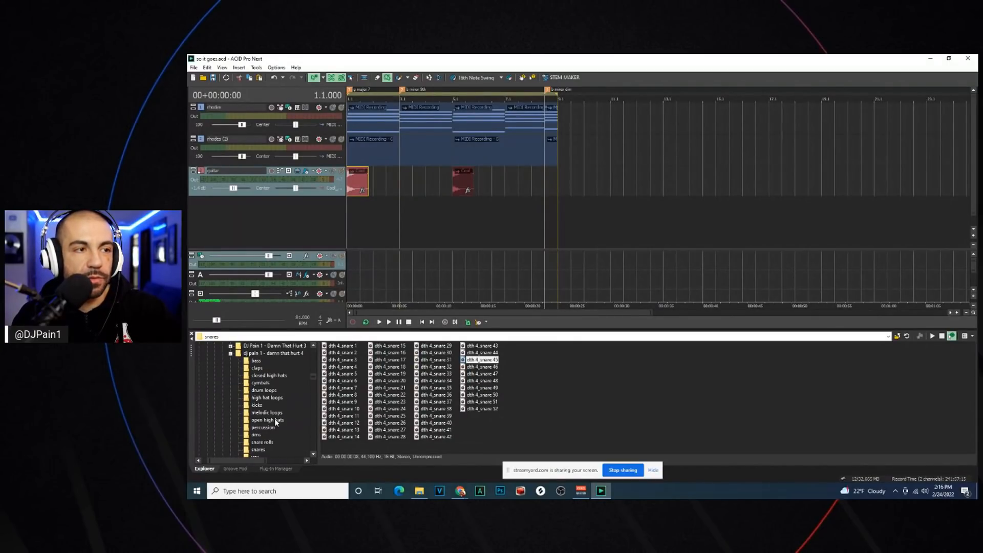
pyautogui.scroll(-2, 276, 421)
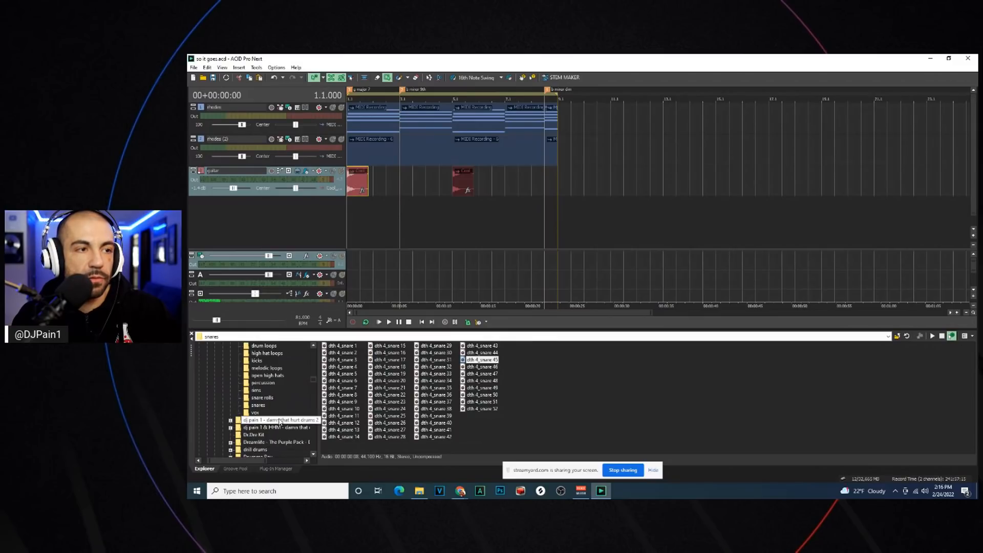
pyautogui.scroll(1, 279, 414)
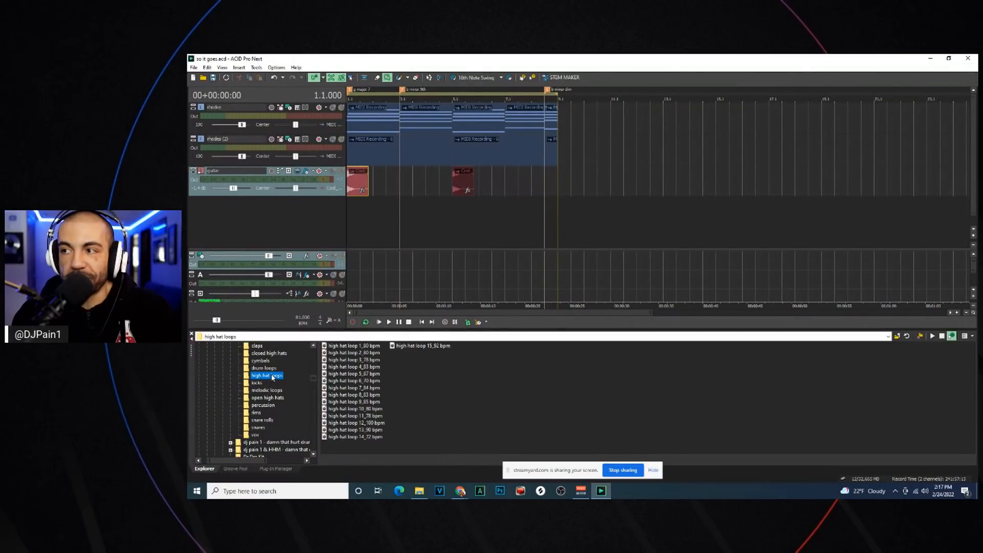
# Audition high hat loops 5 to 10 and add high hat loop 10_80 bpm on a new track at bar 1
pyautogui.click(369, 381)
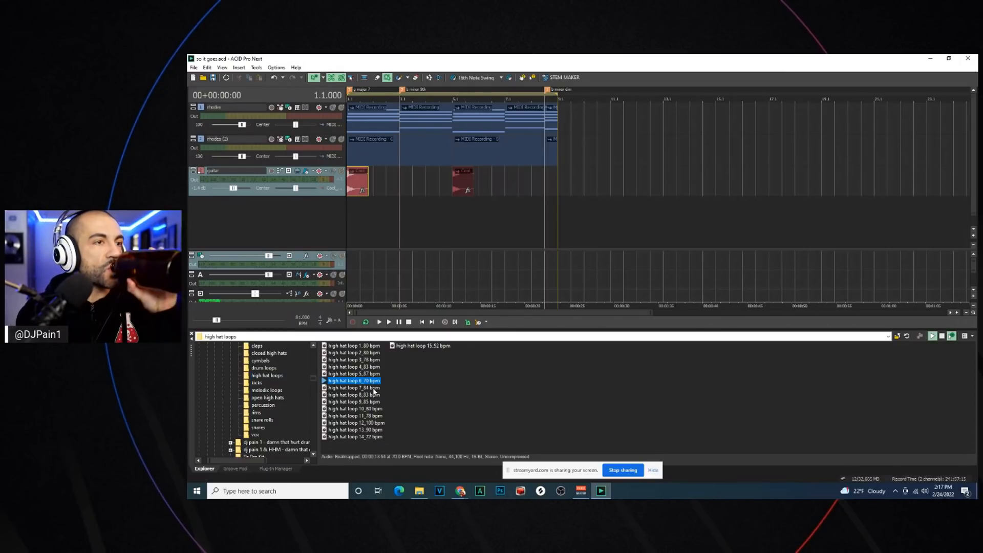
pyautogui.click(374, 389)
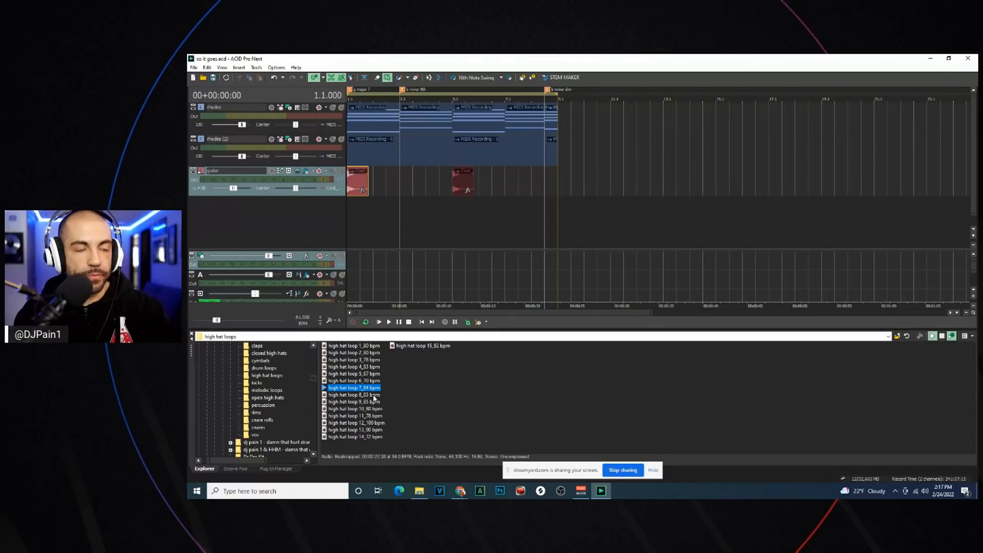
pyautogui.click(373, 396)
pyautogui.click(372, 402)
pyautogui.click(368, 409)
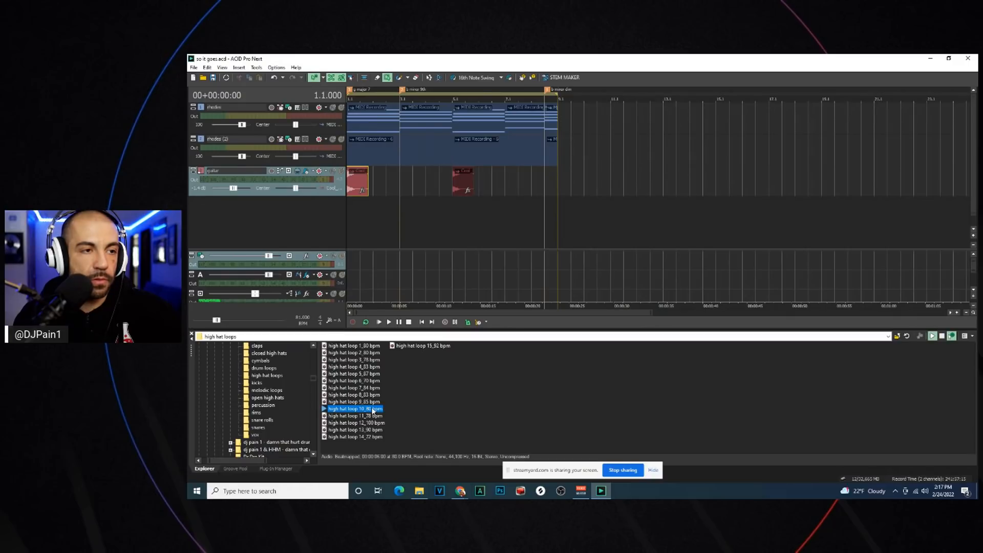
pyautogui.click(369, 374)
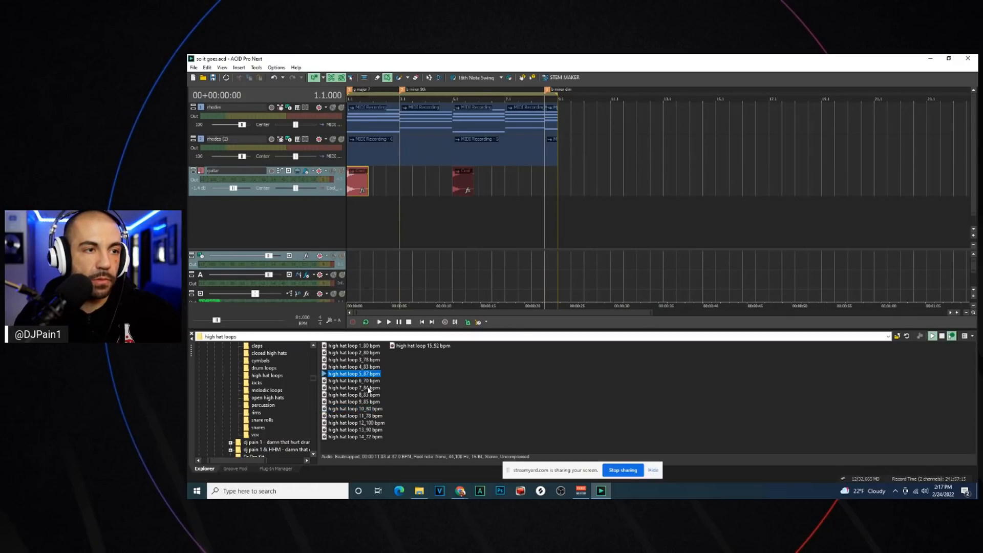
pyautogui.doubleClick(368, 409)
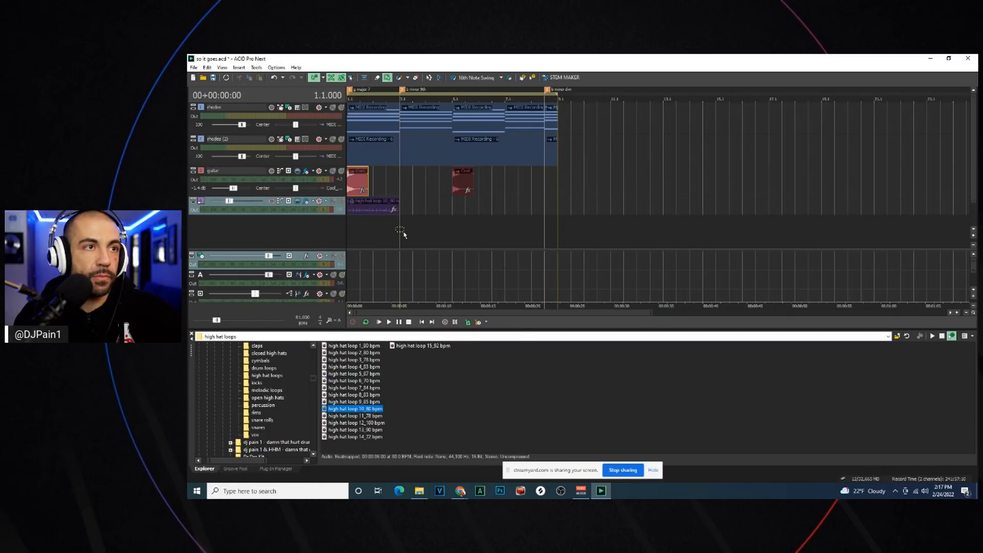
# Copy the two-bar high hat loop clip and paste it at bars 3, 5 and 7 so it runs to 9.1
pyautogui.moveTo(398, 204)
pyautogui.mouseDown()
pyautogui.moveTo(494, 203)
pyautogui.moveTo(402, 199)
pyautogui.mouseUp()
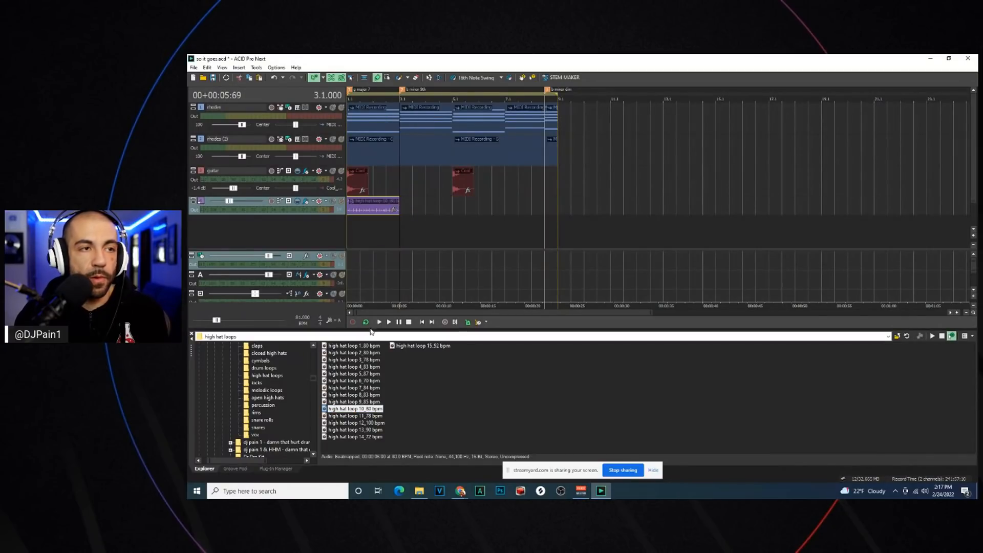
pyautogui.hotkey('ctrl', 'v')
pyautogui.hotkey('ctrl', 'v')
pyautogui.hotkey('ctrl', 'v')
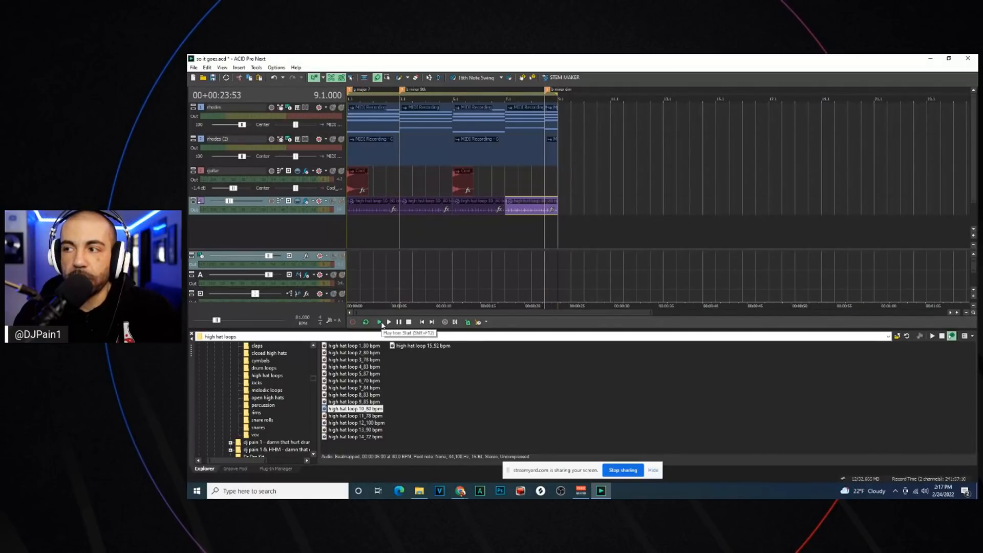
# Play the beat with the high hats, set the project tempo to 83 BPM and listen again from the start
pyautogui.click(380, 322)
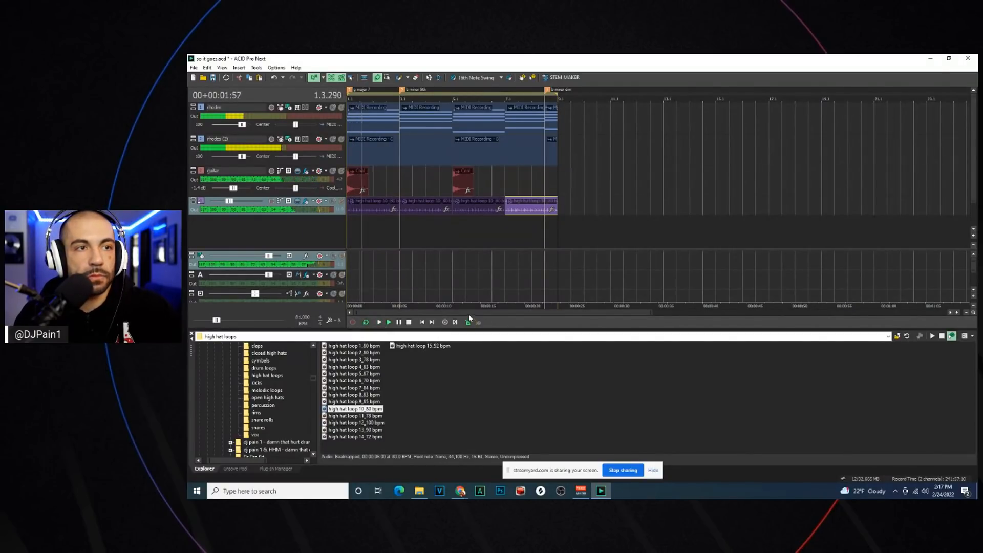
pyautogui.click(386, 206)
pyautogui.scroll(1, 415, 217)
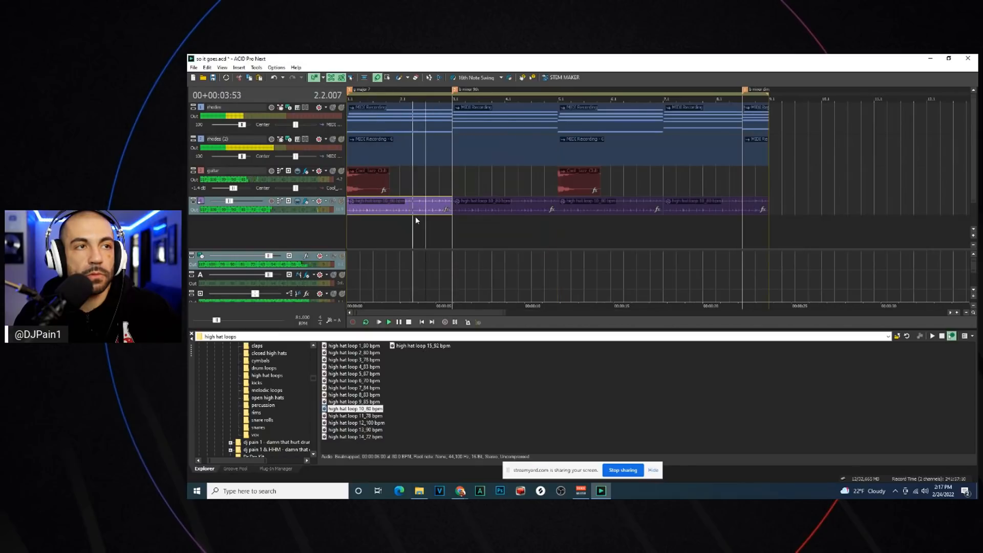
pyautogui.doubleClick(305, 319)
pyautogui.write('83')
pyautogui.click(379, 321)
pyautogui.scroll(-3, 451, 235)
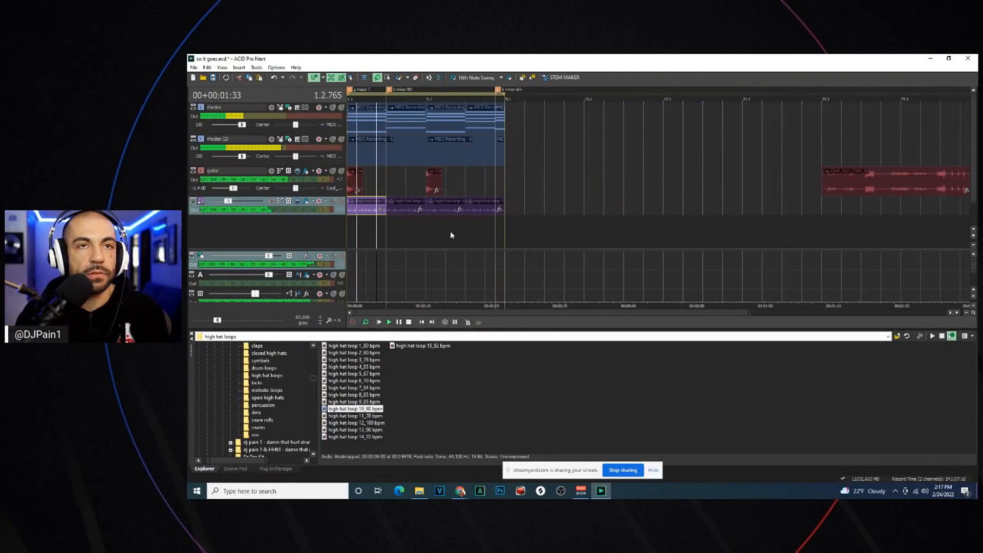
pyautogui.scroll(2, 451, 235)
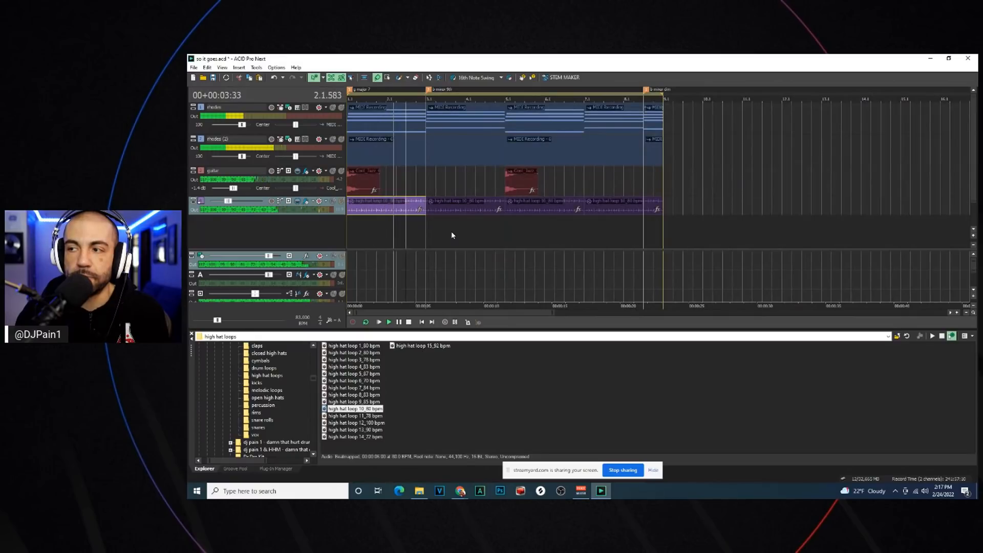
pyautogui.scroll(1, 438, 228)
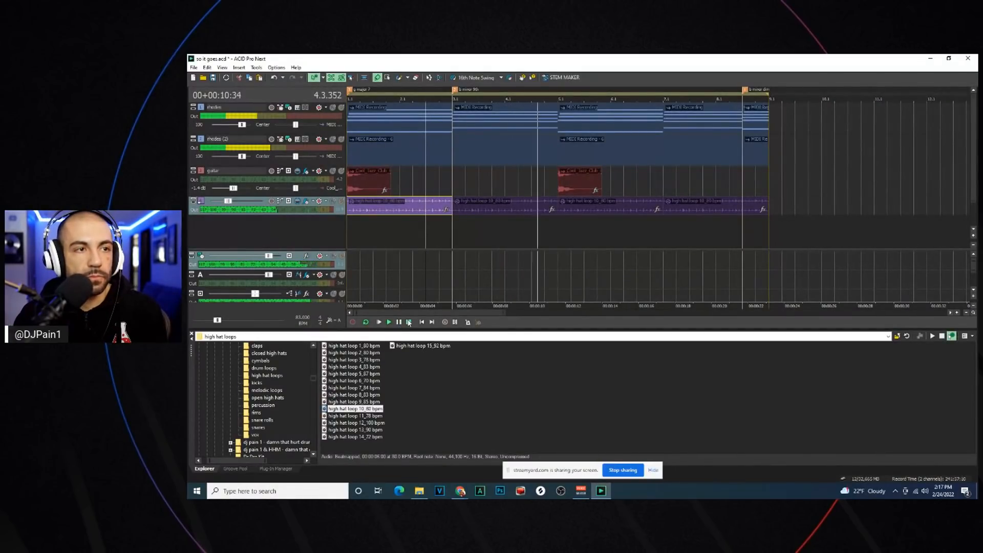
pyautogui.press('space')
# Open the kicks folder of the same kit and audition kick samples from across the list
pyautogui.click(248, 384)
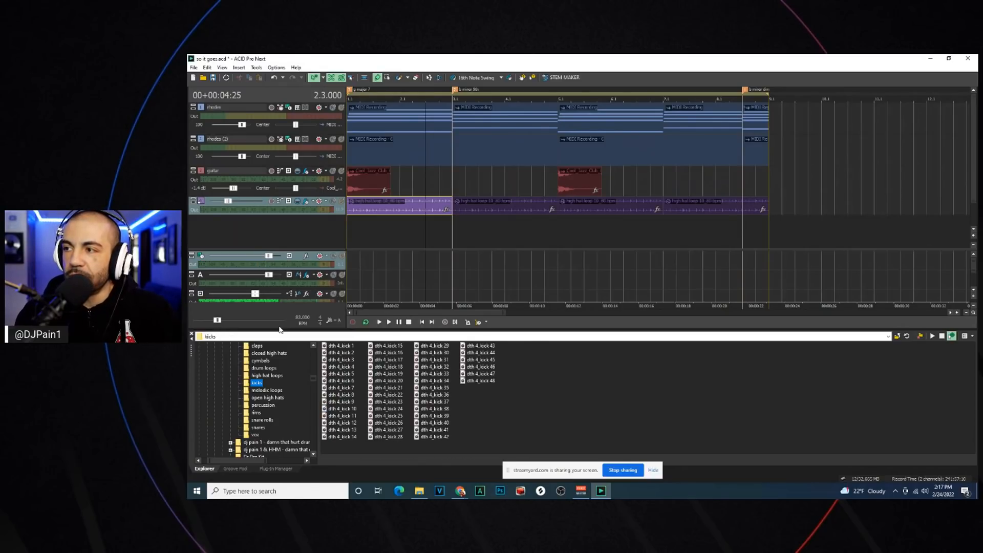
pyautogui.click(434, 367)
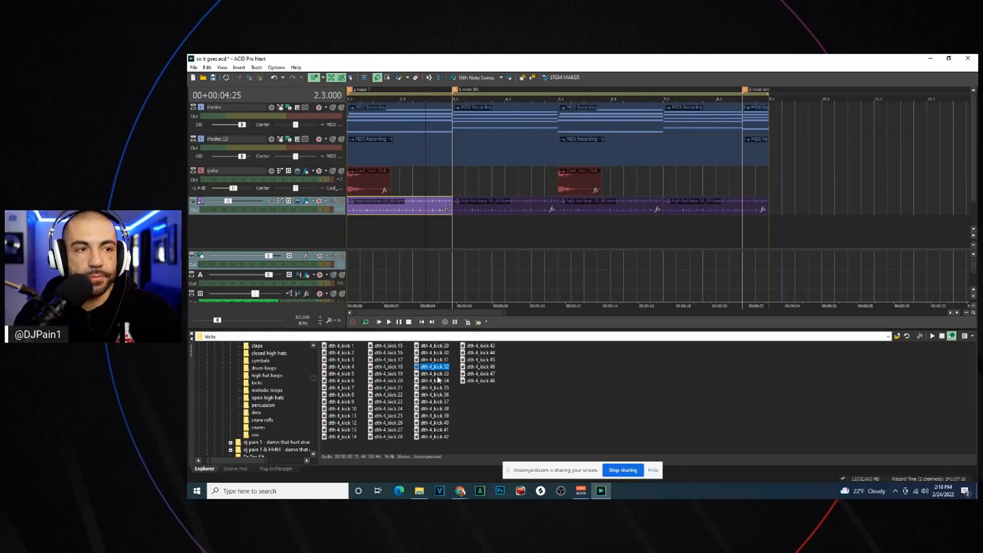
pyautogui.click(342, 367)
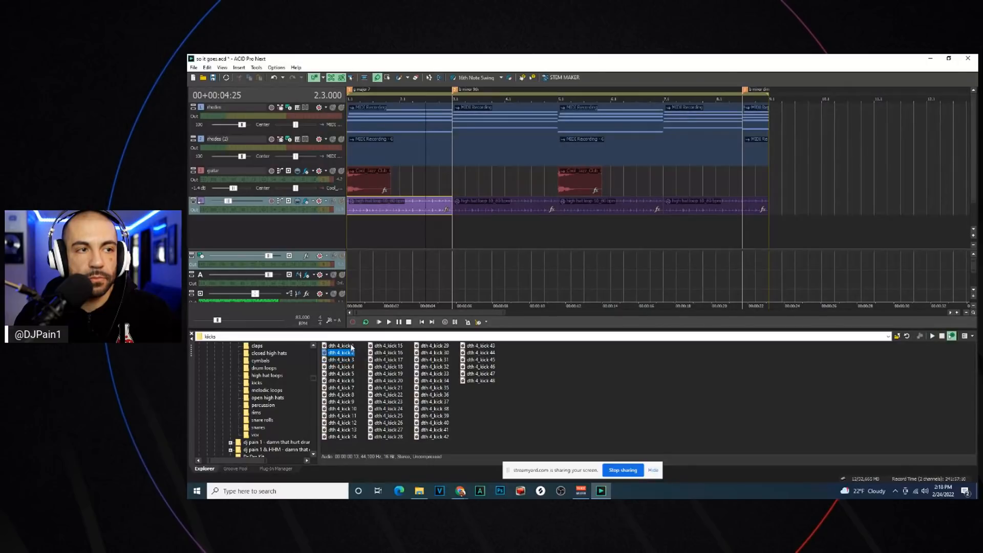
pyautogui.click(382, 346)
pyautogui.click(341, 409)
pyautogui.click(342, 416)
pyautogui.click(344, 422)
pyautogui.click(343, 430)
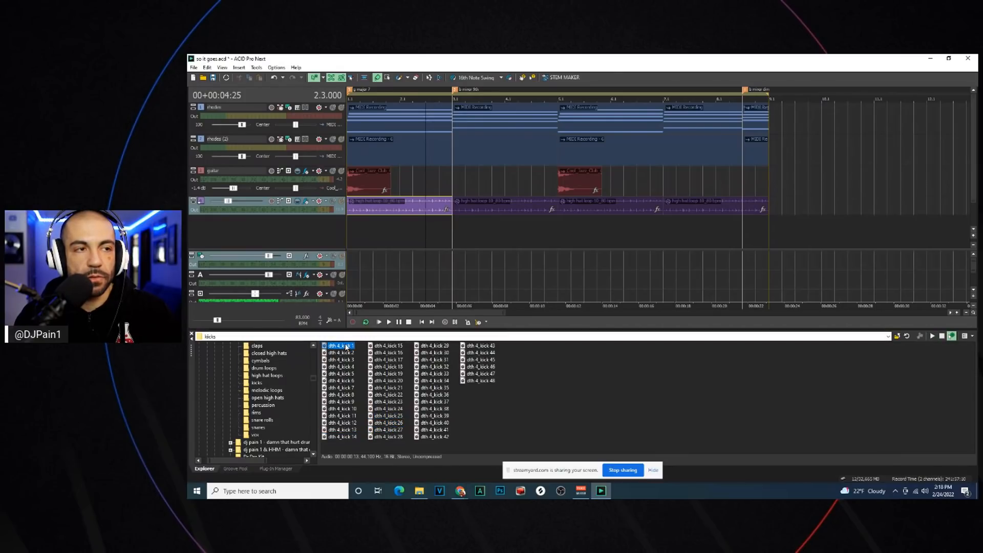
pyautogui.click(479, 346)
pyautogui.click(482, 353)
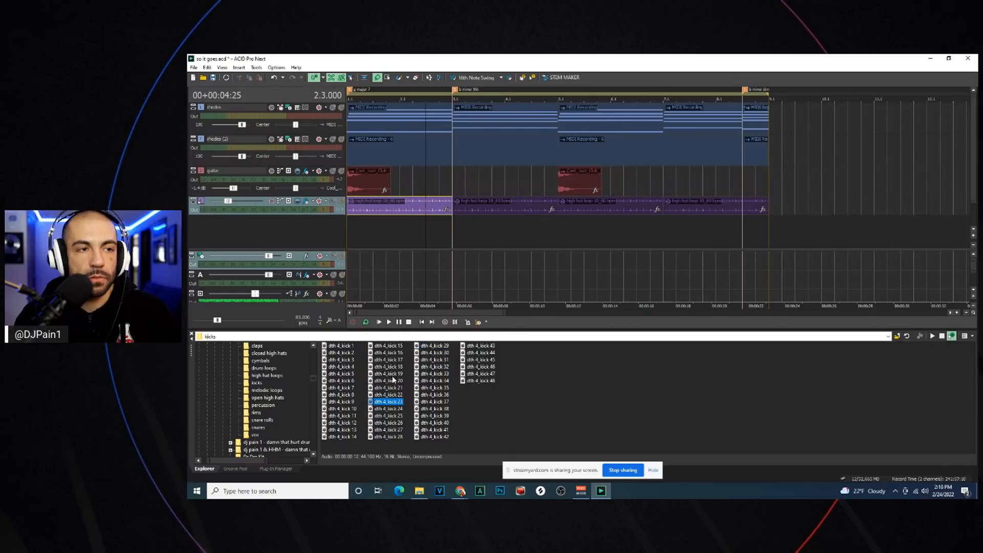
# Audition kicks from the beginning of the list and add dth 4_kick 9 on a new track at bar 1
pyautogui.click(352, 347)
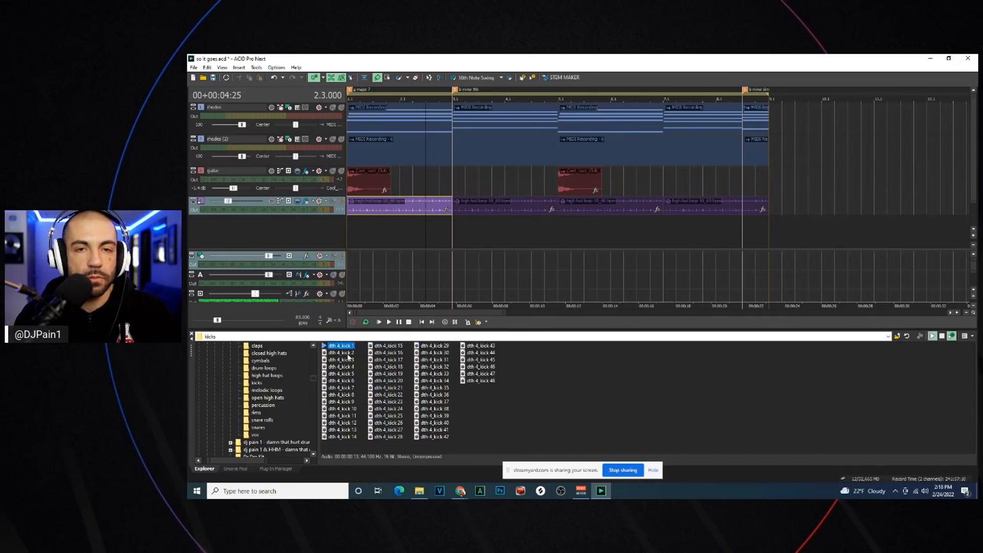
pyautogui.click(350, 353)
pyautogui.click(348, 374)
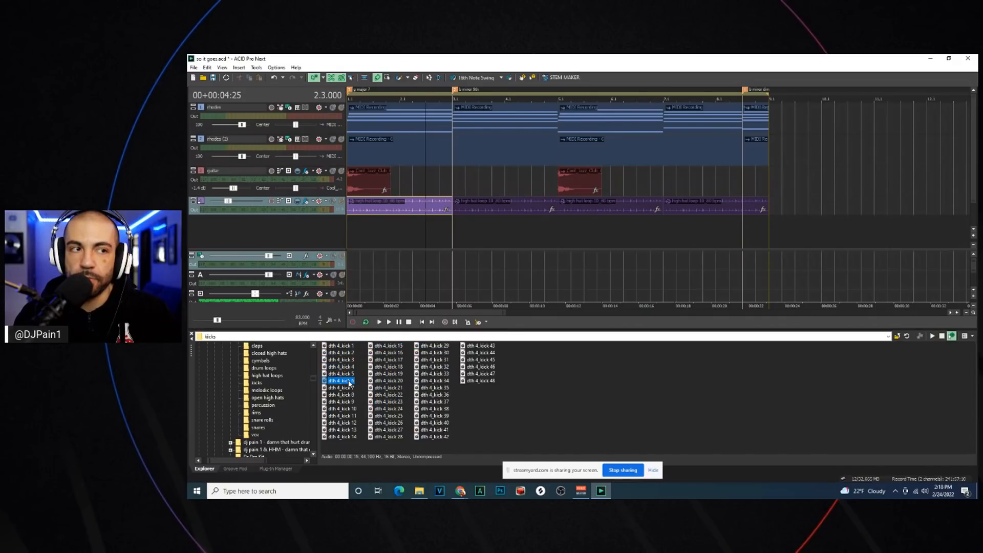
pyautogui.click(349, 390)
pyautogui.click(350, 395)
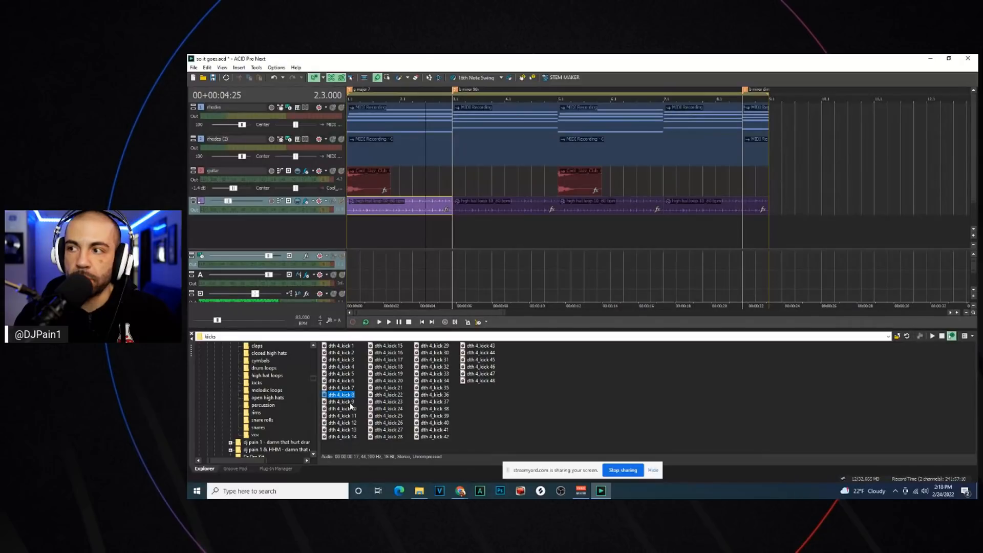
pyautogui.click(353, 402)
pyautogui.doubleClick(352, 403)
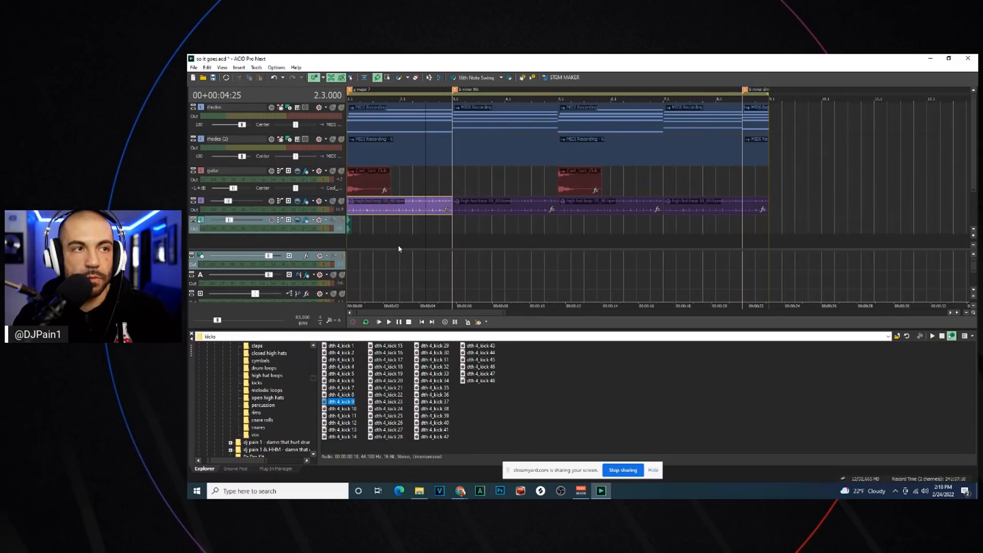
# Play the kick from 1.1 against the other tracks and reset the kick track's volume fader to its default level
pyautogui.click(349, 237)
pyautogui.scroll(2, 350, 237)
pyautogui.press('space')
pyautogui.press('space')
pyautogui.press('space')
pyautogui.press('space')
pyautogui.doubleClick(229, 220)
pyautogui.press('space')
pyautogui.press('space')
pyautogui.press('space')
pyautogui.press('space')
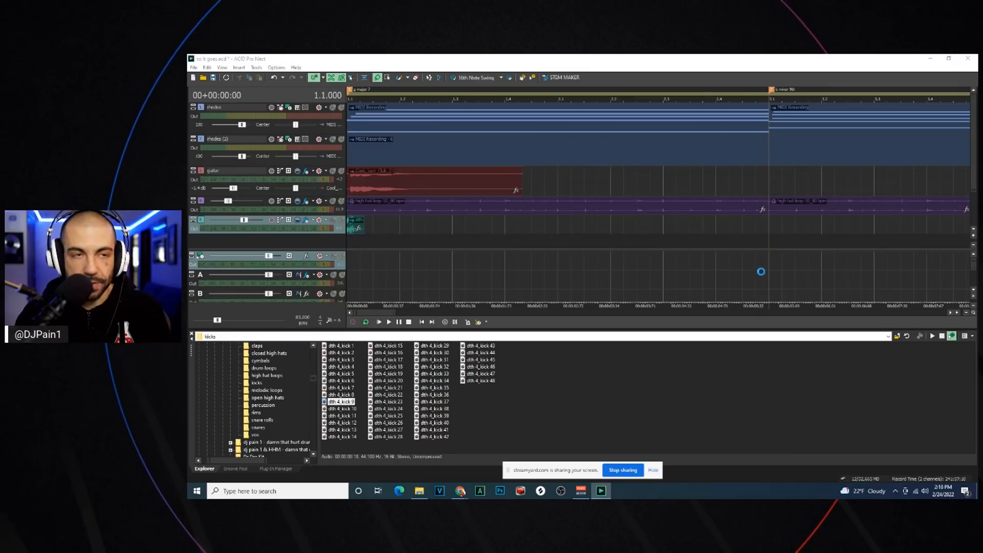
pyautogui.scroll(-10, 571, 263)
pyautogui.click(646, 318)
pyautogui.doubleClick(650, 318)
pyautogui.click(838, 158)
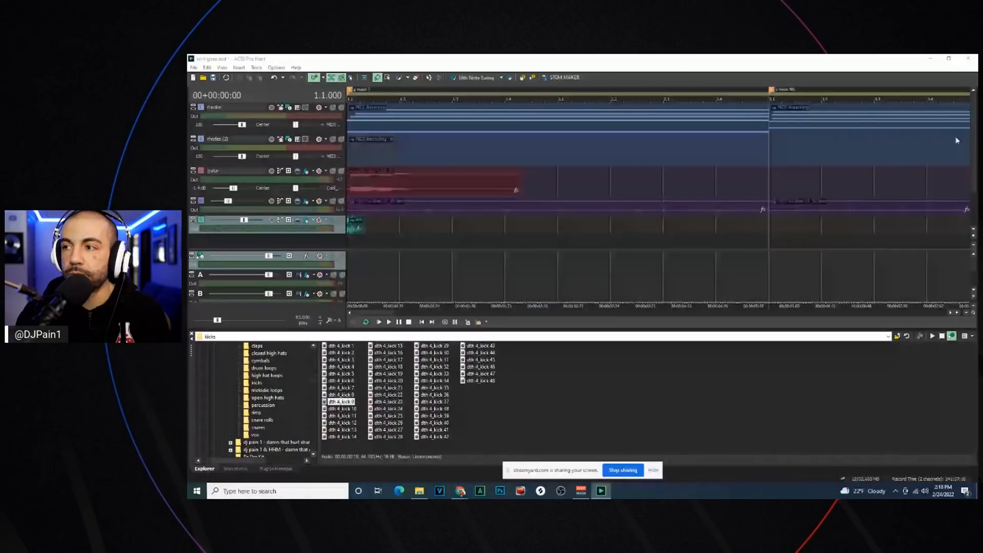
# Raise the kick track's volume slightly, route the track to Bus B and listen to the beat from the start
pyautogui.moveTo(248, 221); pyautogui.dragTo(255, 224)
pyautogui.click(289, 221)
pyautogui.click(307, 249)
pyautogui.moveTo(446, 96); pyautogui.dragTo(773, 107)
pyautogui.click(764, 103)
pyautogui.click(390, 323)
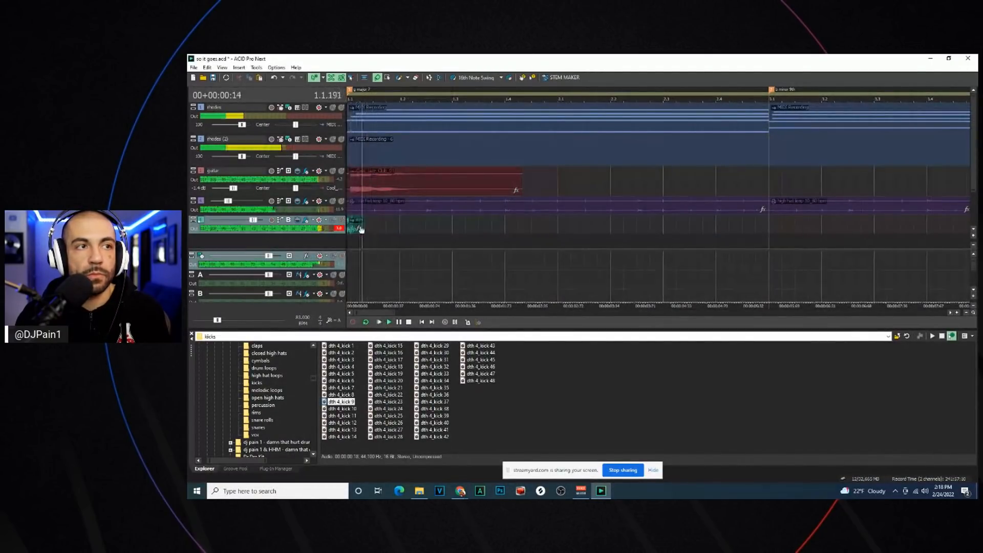
pyautogui.press('space')
pyautogui.moveTo(252, 222)
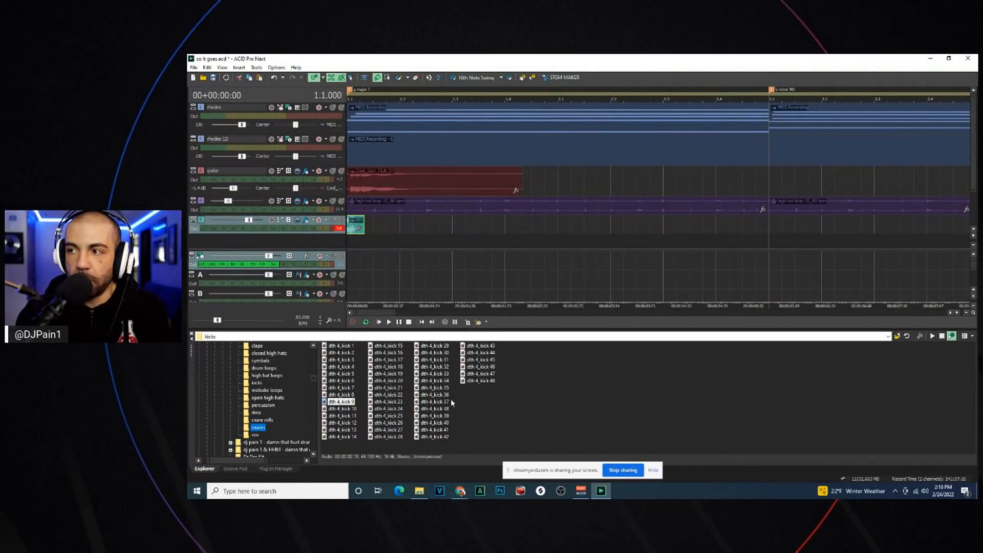
# Audition snare samples in the kit's snares folder, concentrating on those numbered from 44 to 52
pyautogui.click(480, 374)
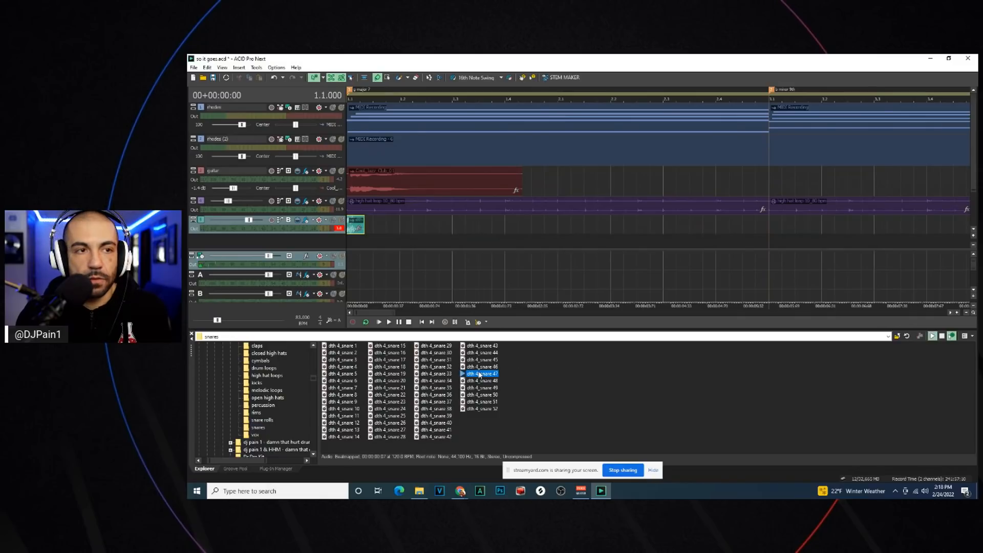
pyautogui.click(480, 367)
pyautogui.click(490, 361)
pyautogui.click(493, 366)
pyautogui.click(492, 408)
pyautogui.click(492, 402)
pyautogui.click(492, 396)
pyautogui.press('Up')
pyautogui.press('Up')
pyautogui.press('Up')
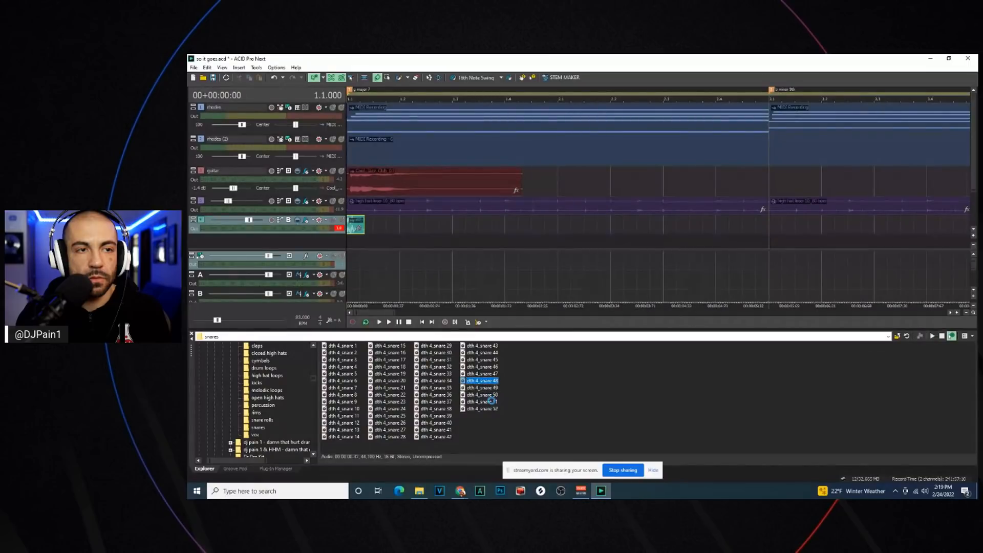
pyautogui.press('Up')
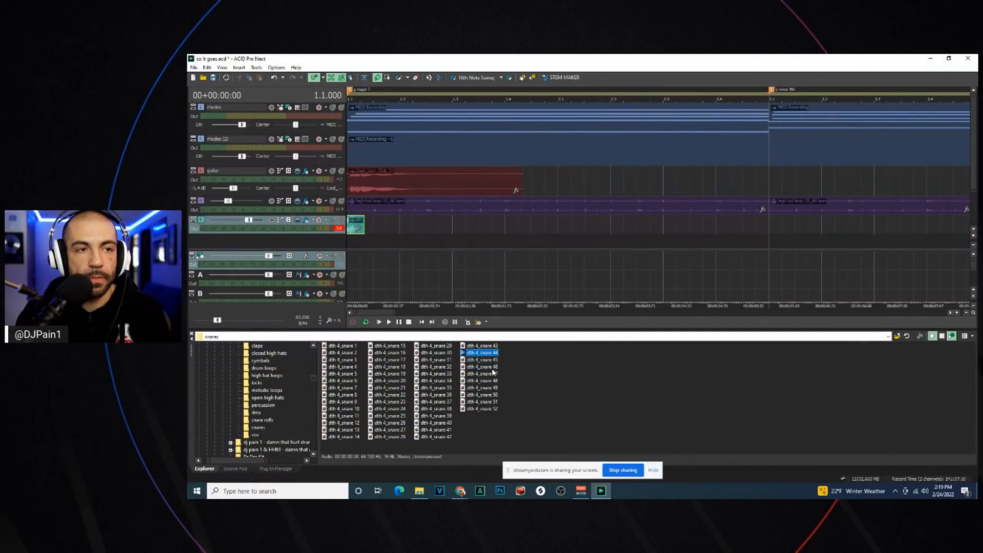
# Add dth 4_snare 46 on a new track and place it at beat 1.2
pyautogui.doubleClick(481, 367)
pyautogui.moveTo(353, 207); pyautogui.dragTo(406, 209)
pyautogui.press('space')
pyautogui.click(403, 208)
pyautogui.scroll(8, 404, 208)
pyautogui.press('space')
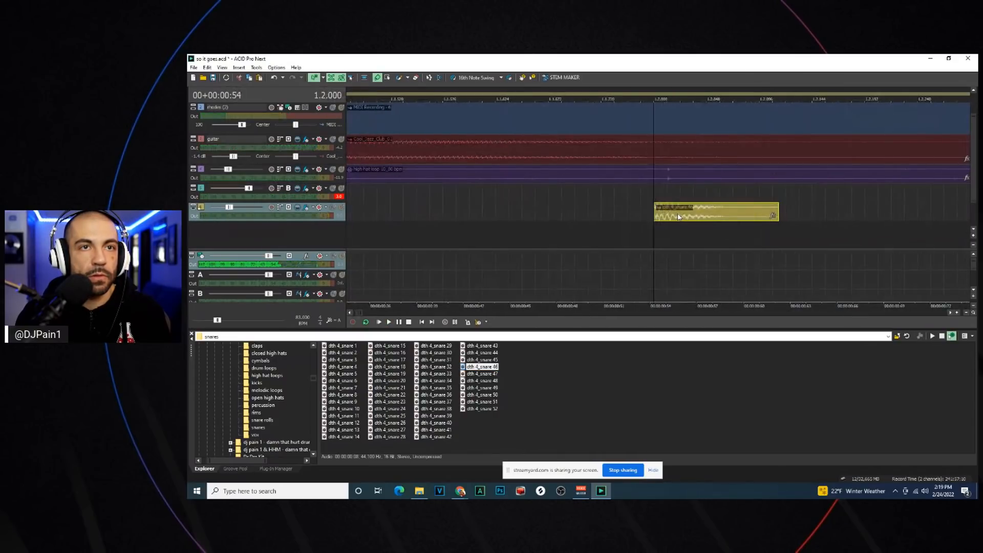
# Nudge the snare slightly ahead of the beat to about 1.1.744 and play the beat from the start
pyautogui.moveTo(679, 218); pyautogui.dragTo(652, 218)
pyautogui.click(625, 211)
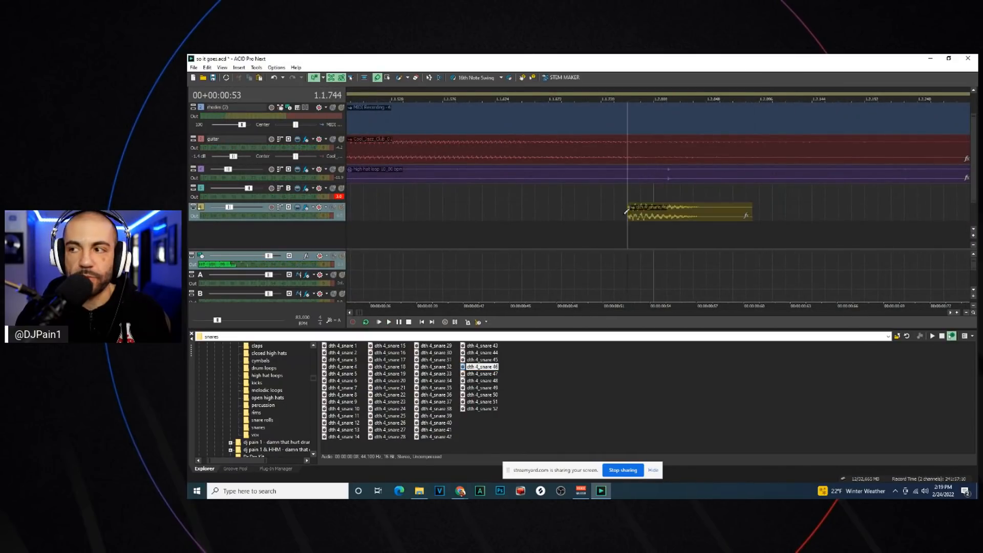
pyautogui.scroll(1, 627, 211)
pyautogui.click(660, 215)
pyautogui.scroll(-10, 635, 217)
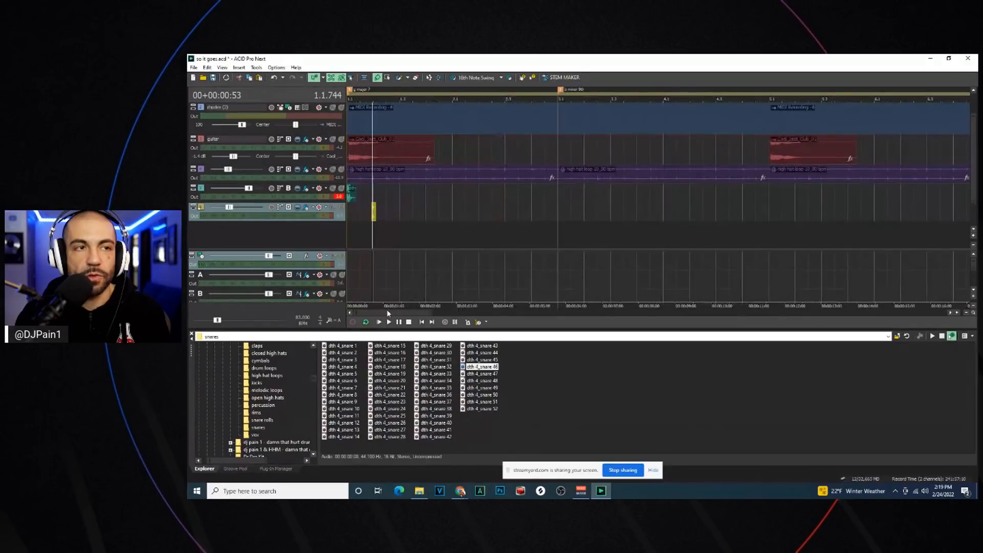
pyautogui.click(379, 321)
pyautogui.scroll(2, 413, 259)
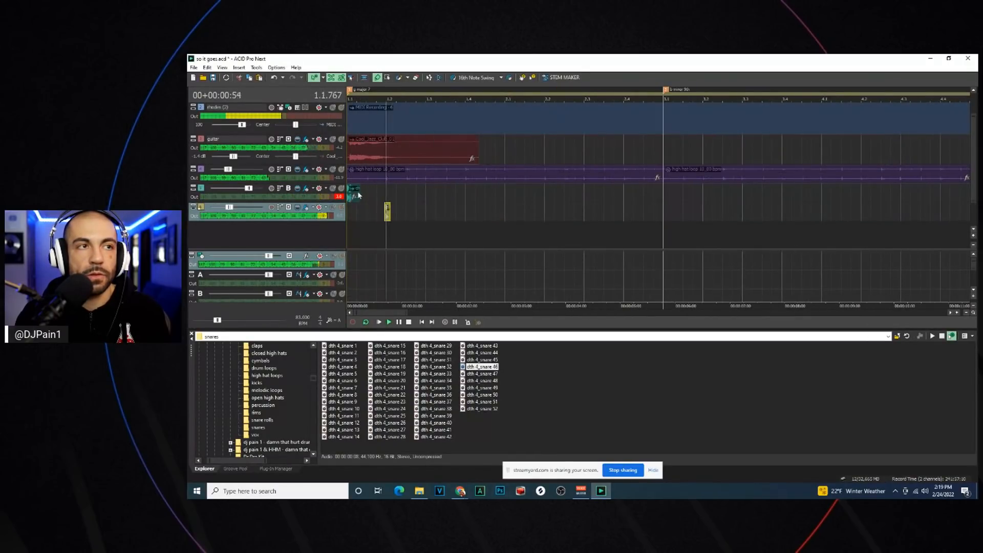
# Paste a copy of the kick at beat 1.3
pyautogui.click(418, 191)
pyautogui.press('space')
pyautogui.click(426, 193)
pyautogui.hotkey('ctrl', 'v')
pyautogui.click(420, 193)
pyautogui.scroll(5, 421, 192)
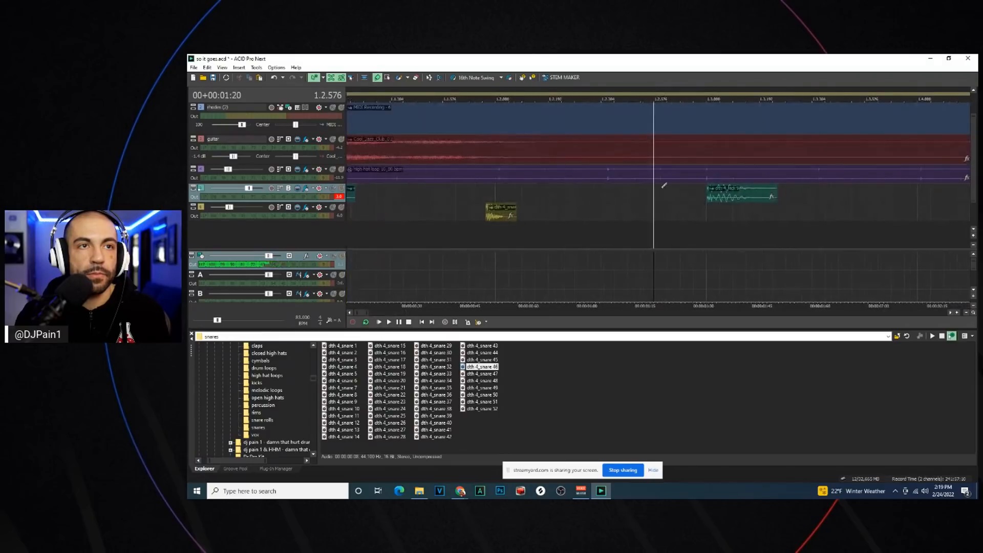
# Make a shortened pickup kick just before the 1.3 kick by trimming its tail, and shift it close to that kick
pyautogui.moveTo(671, 192); pyautogui.dragTo(698, 198)
pyautogui.click(698, 198)
pyautogui.press('s')
pyautogui.scroll(1, 691, 199)
pyautogui.press('Delete')
pyautogui.scroll(-3, 540, 207)
pyautogui.click(430, 208)
pyautogui.scroll(3, 430, 208)
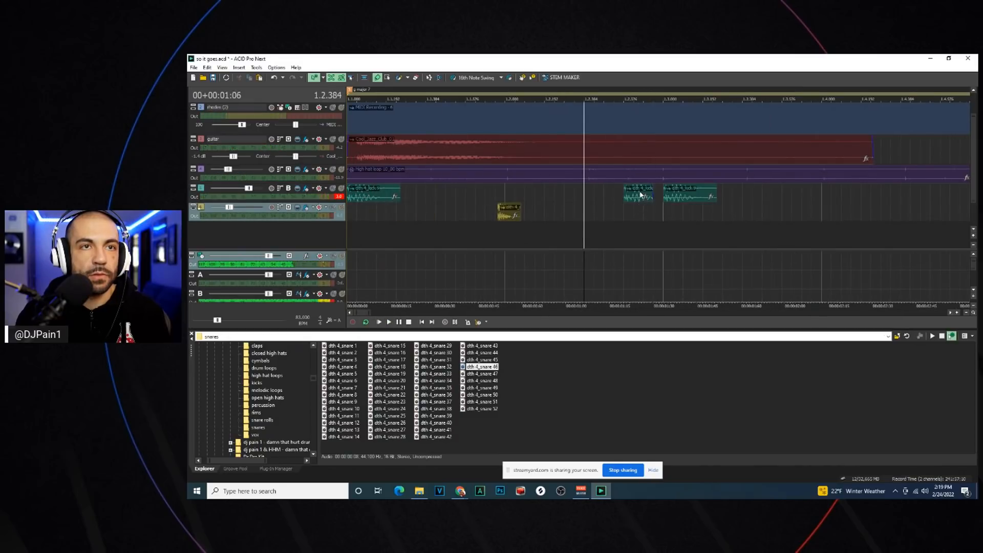
pyautogui.click(635, 194)
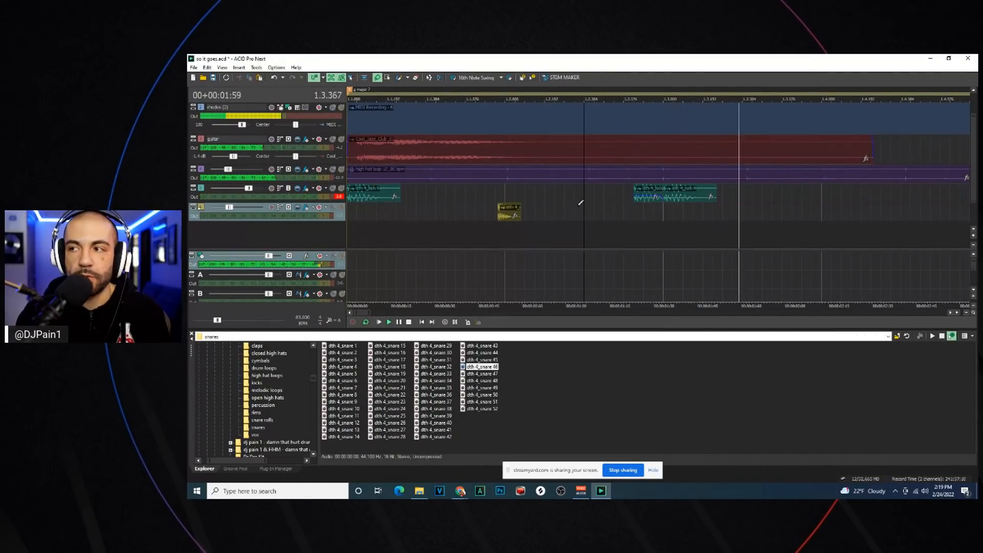
# Split the pickup kick where it overlaps the 1.3 kick, delete the overlapping piece and fine-tune the pickup's timing
pyautogui.press('space')
pyautogui.click(657, 190)
pyautogui.scroll(2, 657, 191)
pyautogui.click(674, 191)
pyautogui.press('s')
pyautogui.press('Delete')
pyautogui.moveTo(614, 194); pyautogui.dragTo(624, 194)
# Listen to the kick and snare pattern around beats 1.2 and 1.3, finishing with playback from the start
pyautogui.click(493, 207)
pyautogui.press('space')
pyautogui.scroll(-3, 500, 208)
pyautogui.press('space')
pyautogui.press('space')
pyautogui.press('space')
pyautogui.click(379, 322)
pyautogui.scroll(-1, 216, 211)
# Move the snare track above the kick track and place a snare copy just ahead of beat 1.4
pyautogui.moveTo(214, 198); pyautogui.dragTo(215, 187)
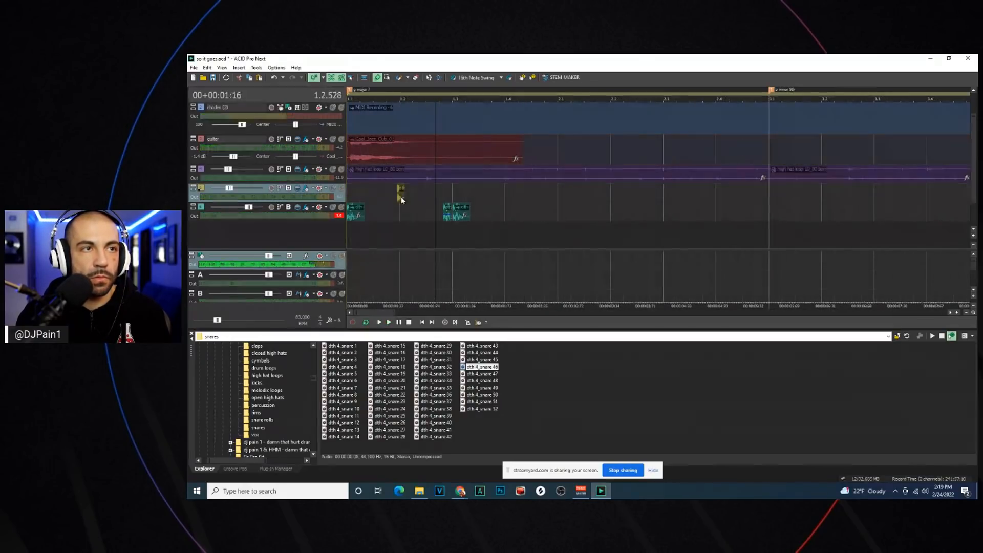
pyautogui.click(510, 194)
pyautogui.click(388, 77)
pyautogui.scroll(5, 582, 213)
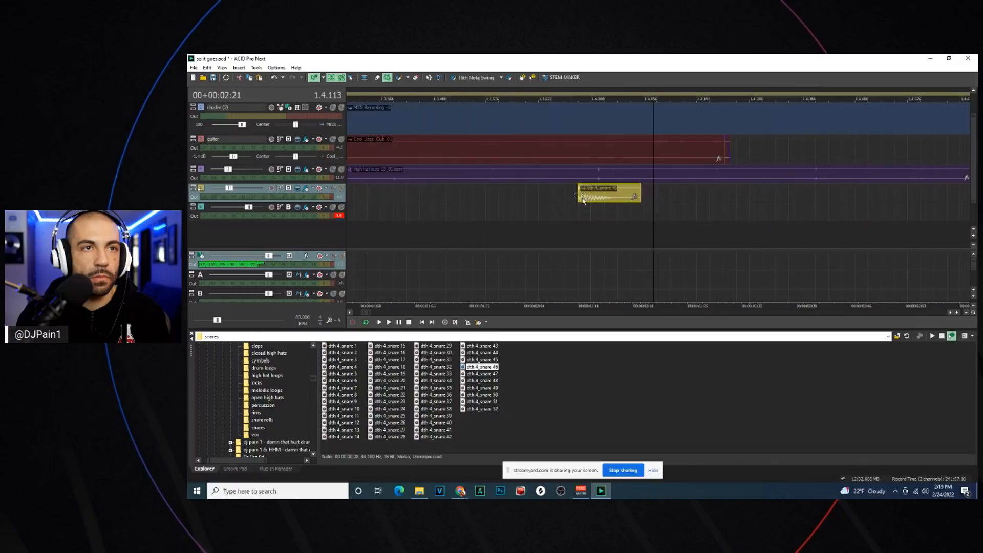
pyautogui.scroll(-5, 587, 201)
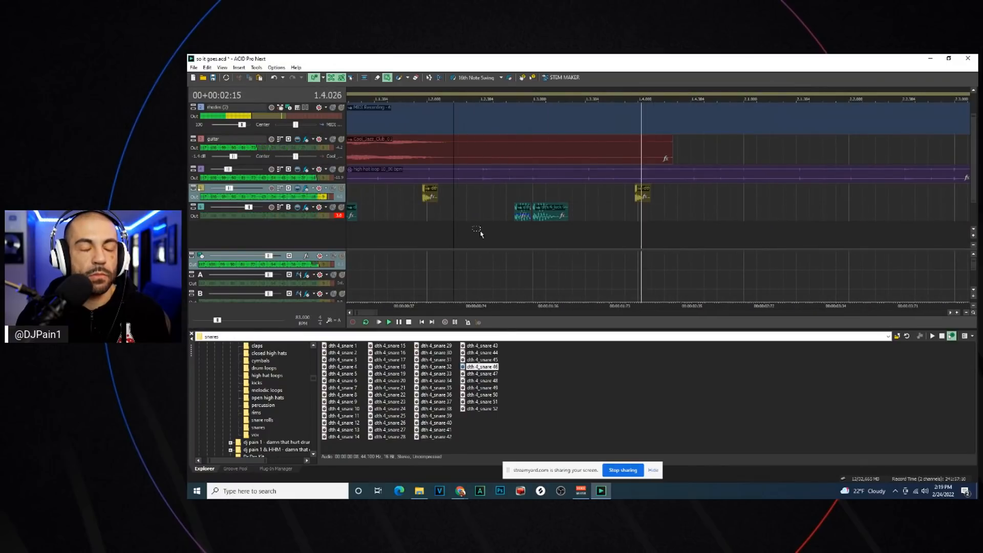
pyautogui.scroll(-5, 481, 234)
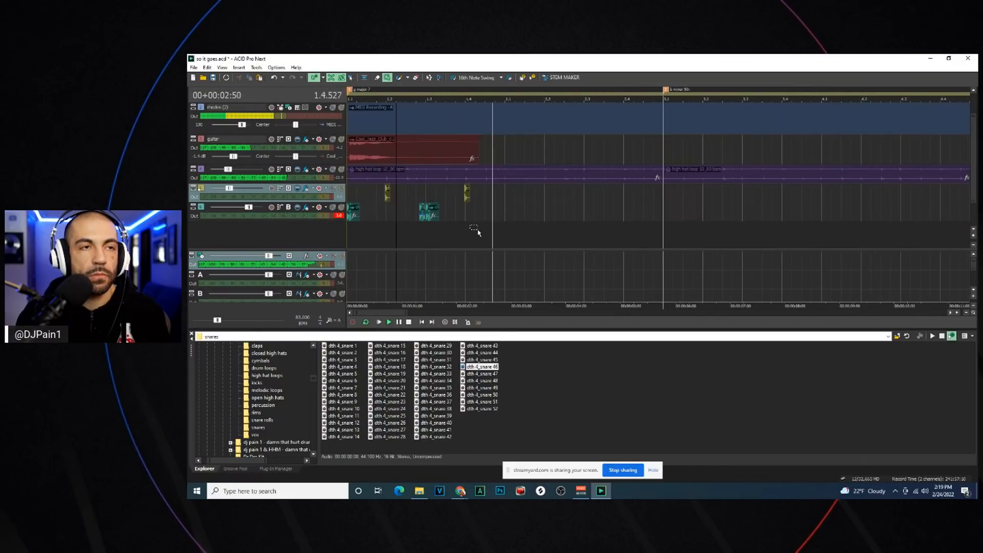
# Paste the bar 1 snare and kick pattern into bar 2
pyautogui.click(505, 192)
pyautogui.hotkey('ctrl', 'v')
pyautogui.click(497, 199)
pyautogui.press('space')
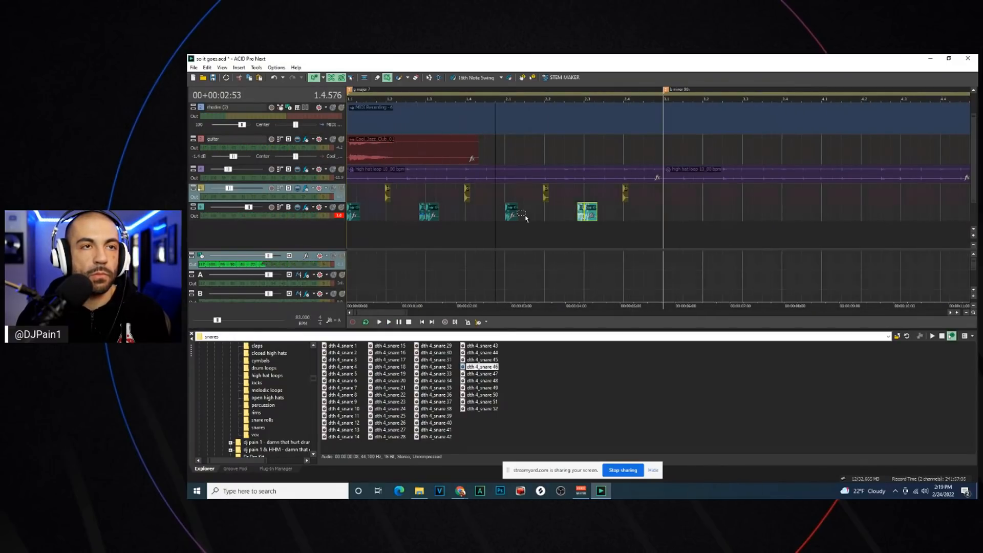
# Replace the single kick at 2.1 with the pickup-and-kick pair and listen to the pattern from about 1.3
pyautogui.press('Delete')
pyautogui.click(500, 211)
pyautogui.hotkey('ctrl', 'v')
pyautogui.click(432, 230)
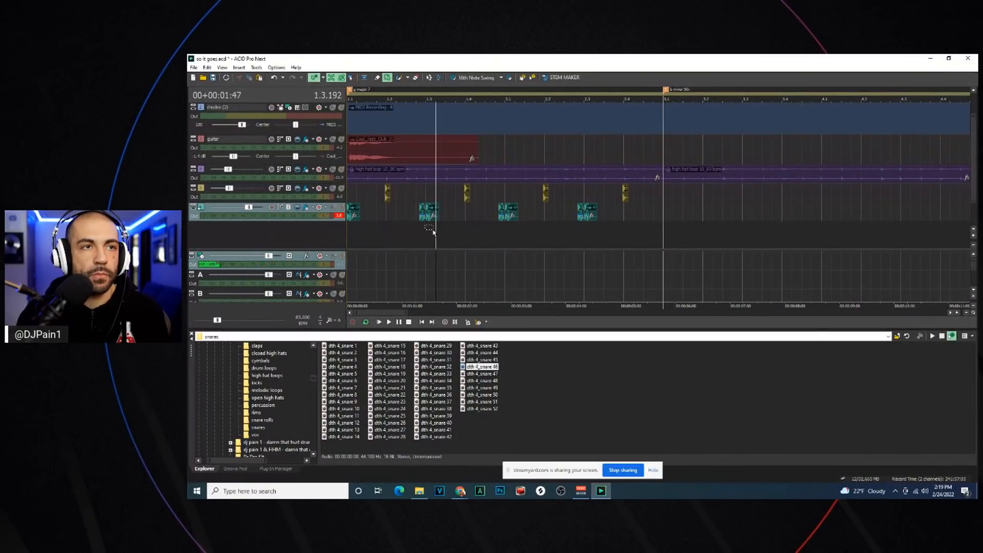
pyautogui.press('space')
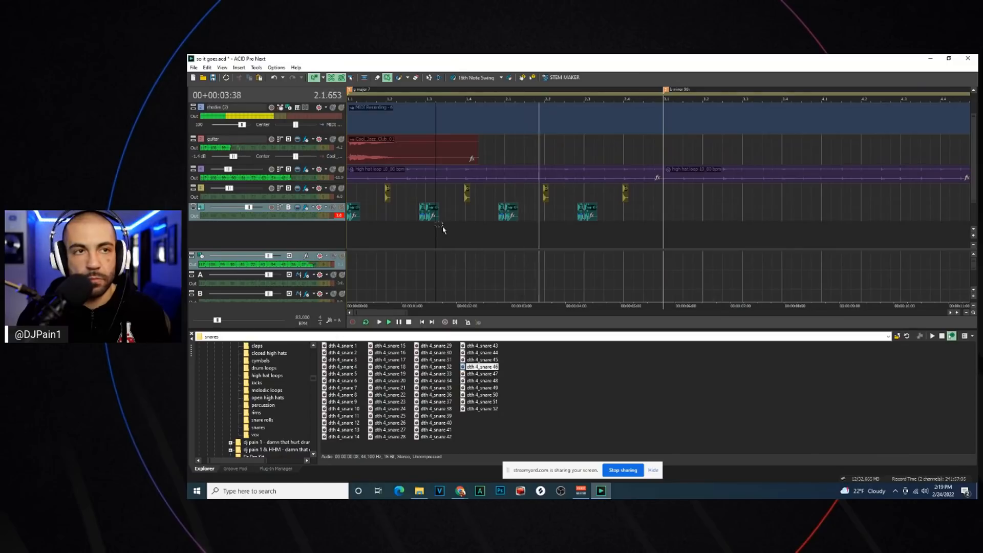
pyautogui.click(204, 170)
pyautogui.click(564, 230)
# Paste a copy of the full kick halfway between beats 2.3 and 2.4 and listen from 2.3
pyautogui.click(594, 211)
pyautogui.press('space')
pyautogui.hotkey('ctrl', 'c')
pyautogui.click(604, 211)
pyautogui.hotkey('ctrl', 'v')
pyautogui.click(584, 229)
pyautogui.press('space')
pyautogui.press('space')
# Audition samples in the open high hats folder, add dth 4_open hat_15 on a new track and align it with the kick between 2.3 and 2.4
pyautogui.click(275, 397)
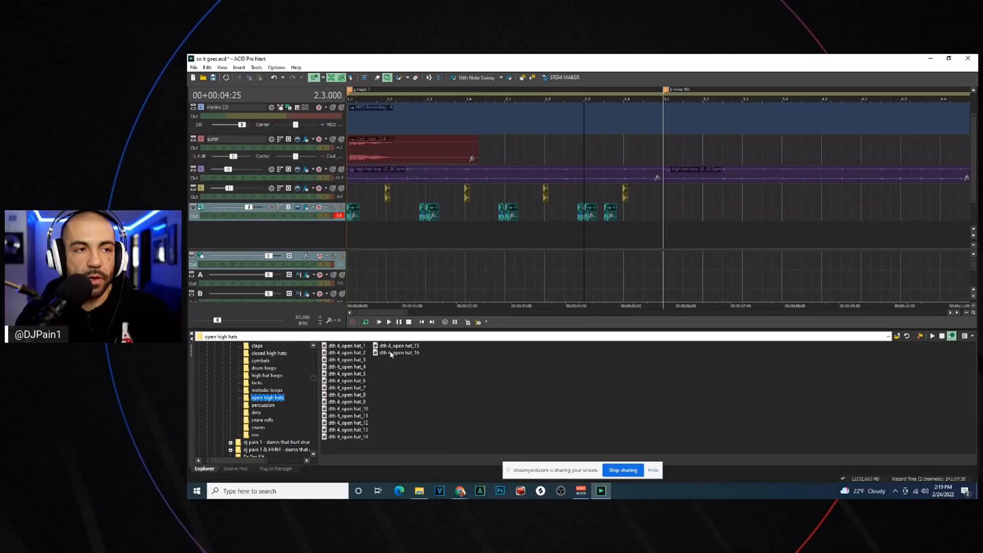
pyautogui.click(400, 352)
pyautogui.press('Up')
pyautogui.moveTo(413, 351); pyautogui.dragTo(388, 127)
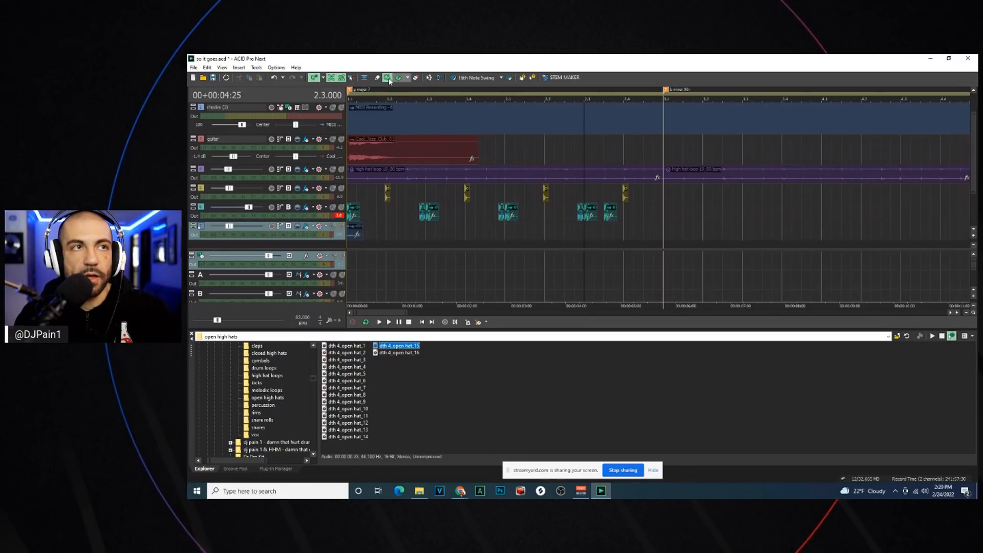
pyautogui.moveTo(352, 231); pyautogui.dragTo(611, 235)
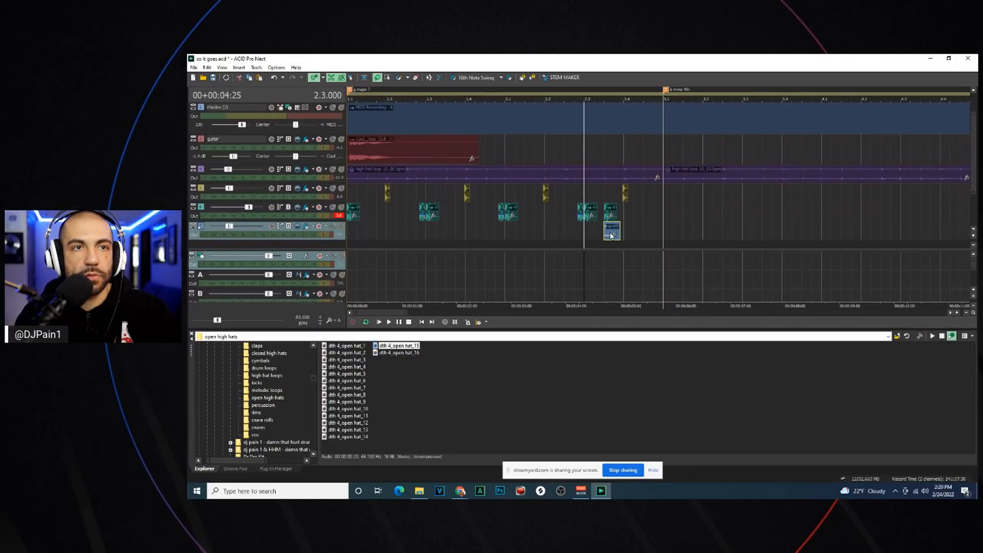
# Route the open hat track to Bus B and listen from 2.3
pyautogui.click(289, 230)
pyautogui.click(307, 253)
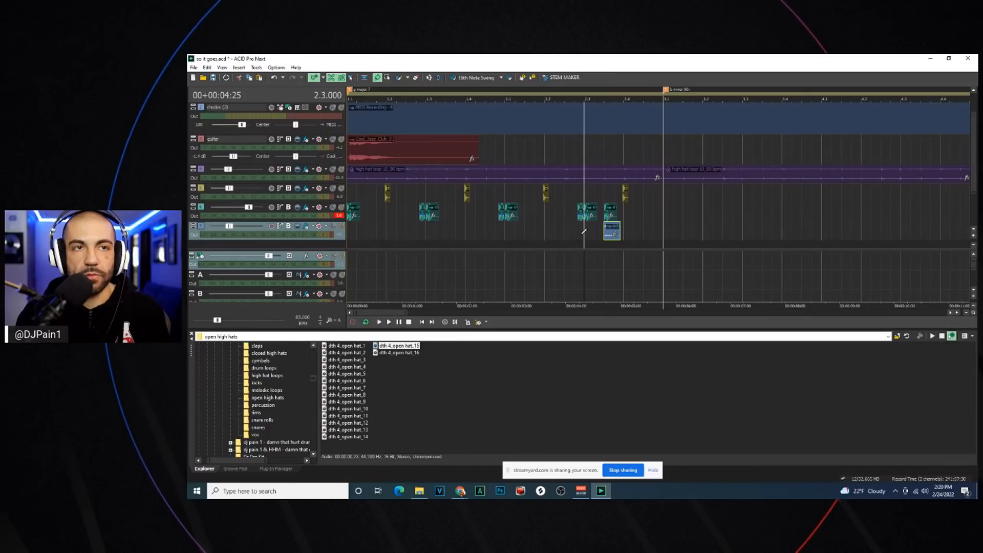
pyautogui.press('space')
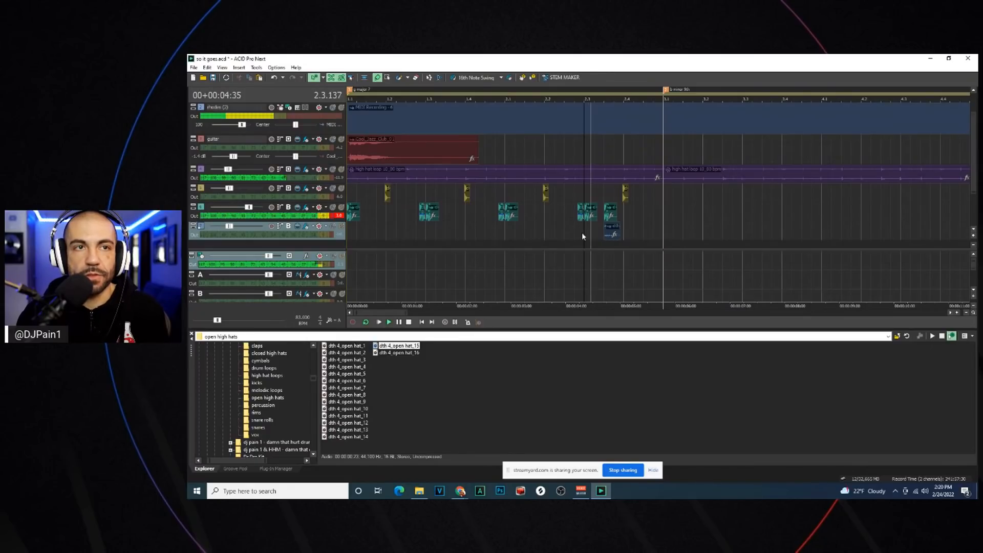
pyautogui.press('space')
# Compare the open hat routed to Master and back to Bus B while listening from 2.3
pyautogui.click(289, 227)
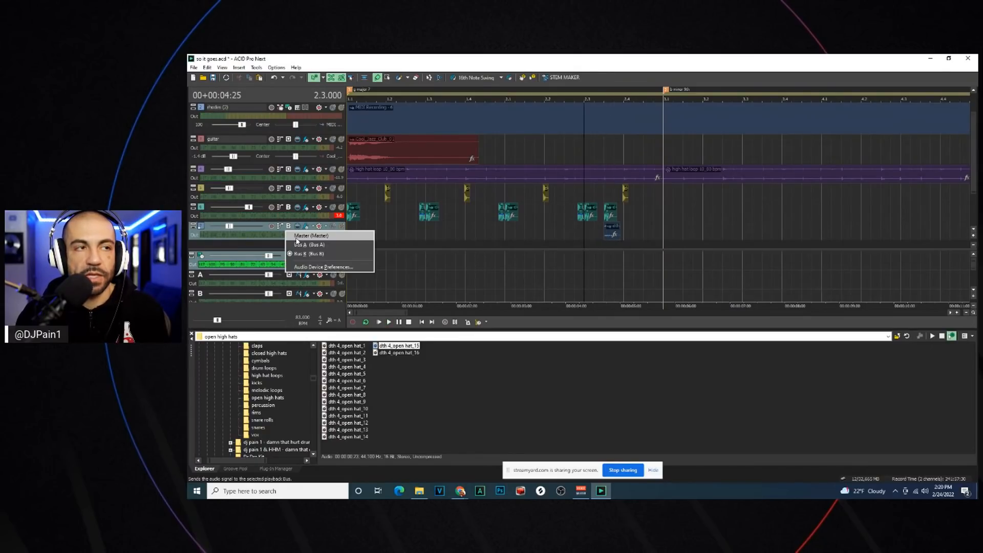
pyautogui.click(302, 236)
pyautogui.press('space')
pyautogui.press('space')
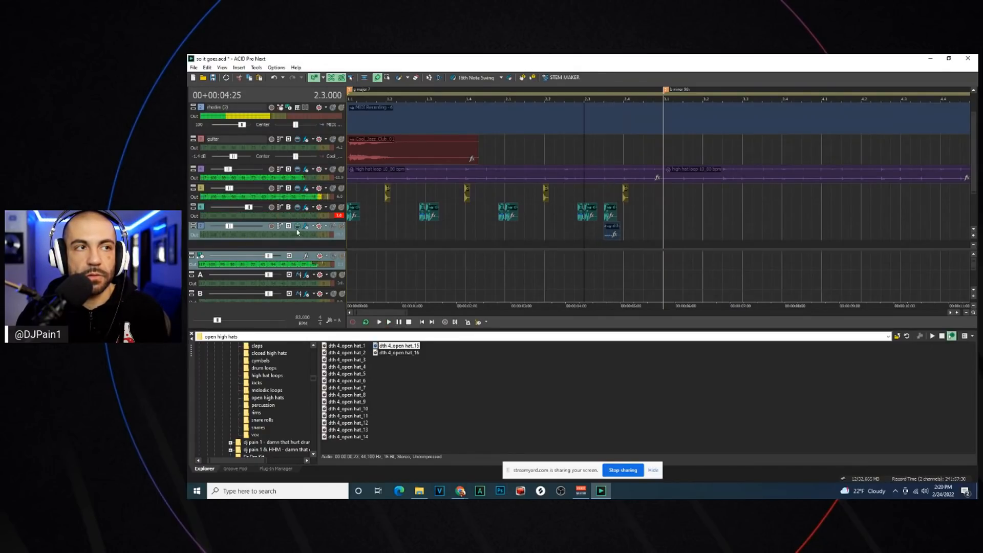
pyautogui.click(289, 227)
pyautogui.click(308, 254)
pyautogui.press('space')
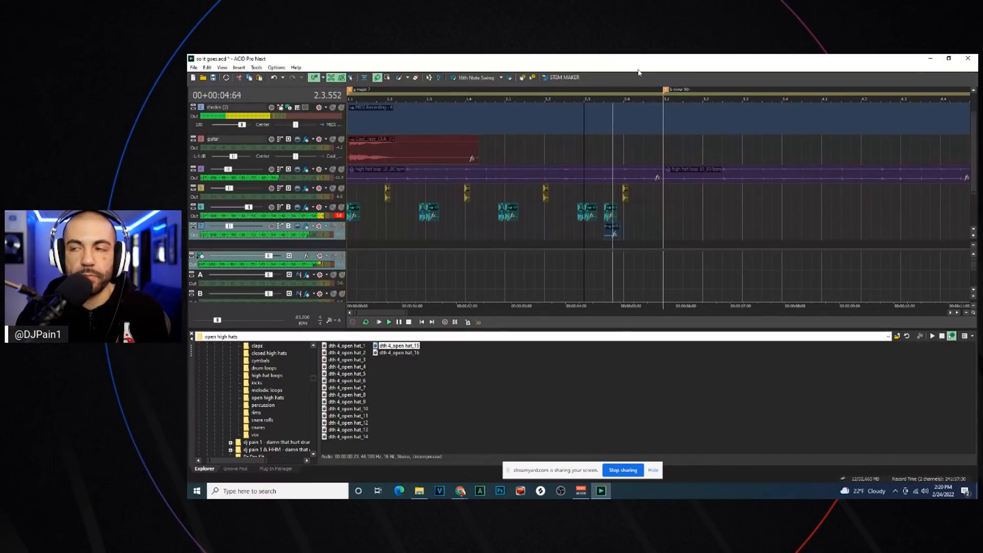
pyautogui.press('space')
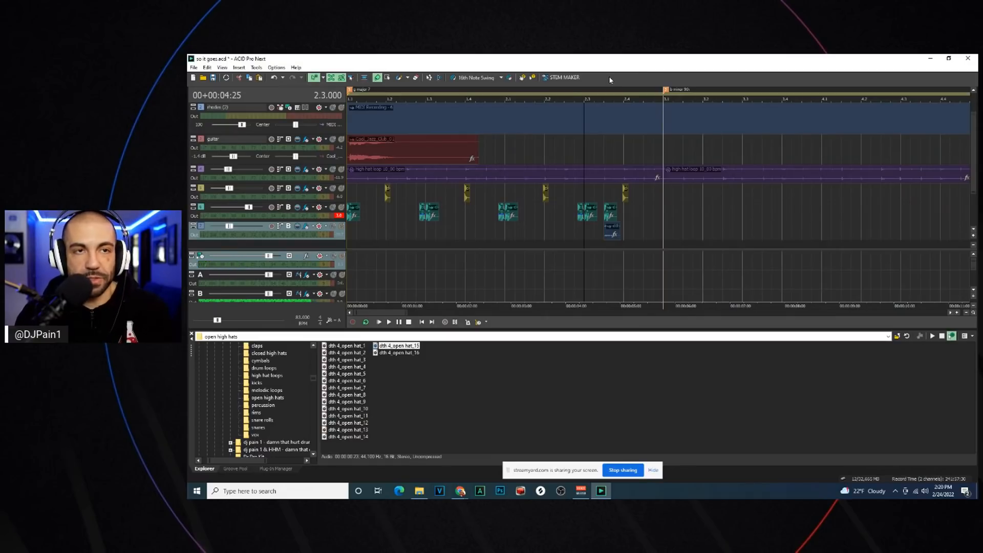
# Play the beat from the start and inspect the drum hits around beat 2.4
pyautogui.click(379, 322)
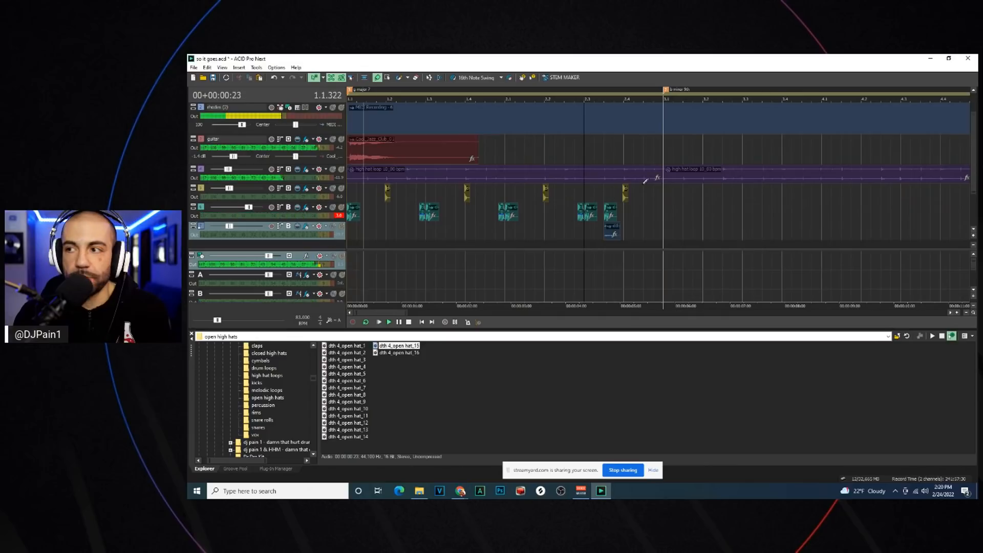
pyautogui.scroll(-4, 643, 182)
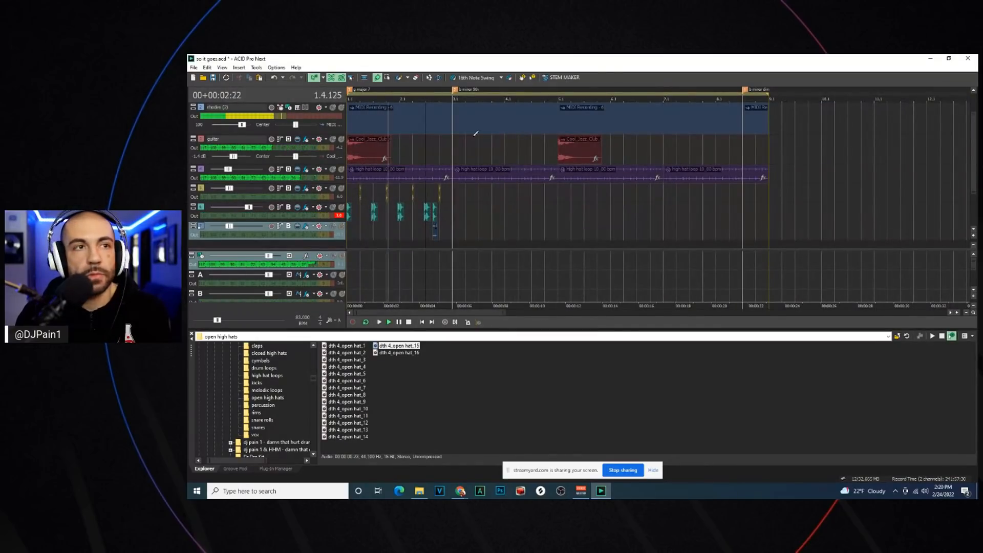
pyautogui.scroll(2, 528, 236)
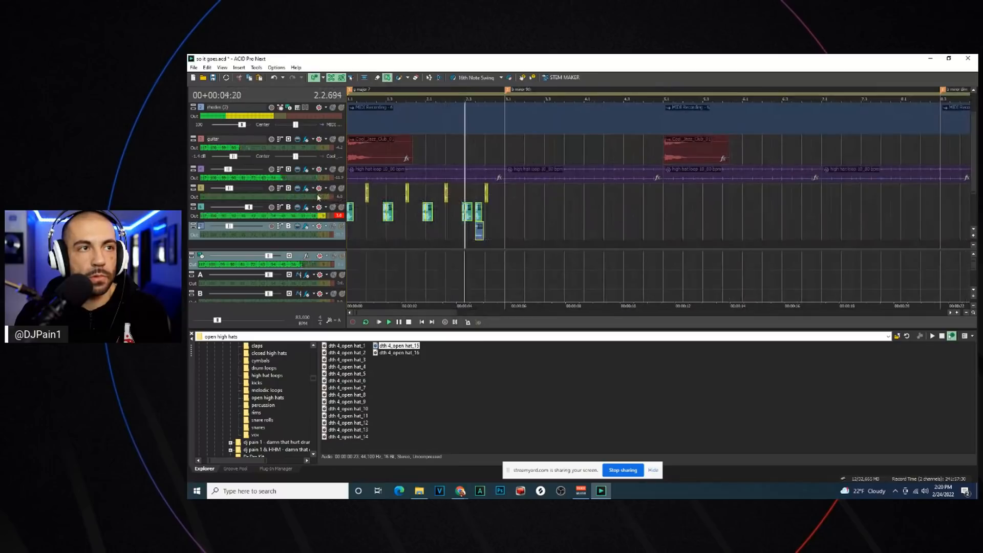
pyautogui.click(483, 198)
pyautogui.scroll(5, 483, 198)
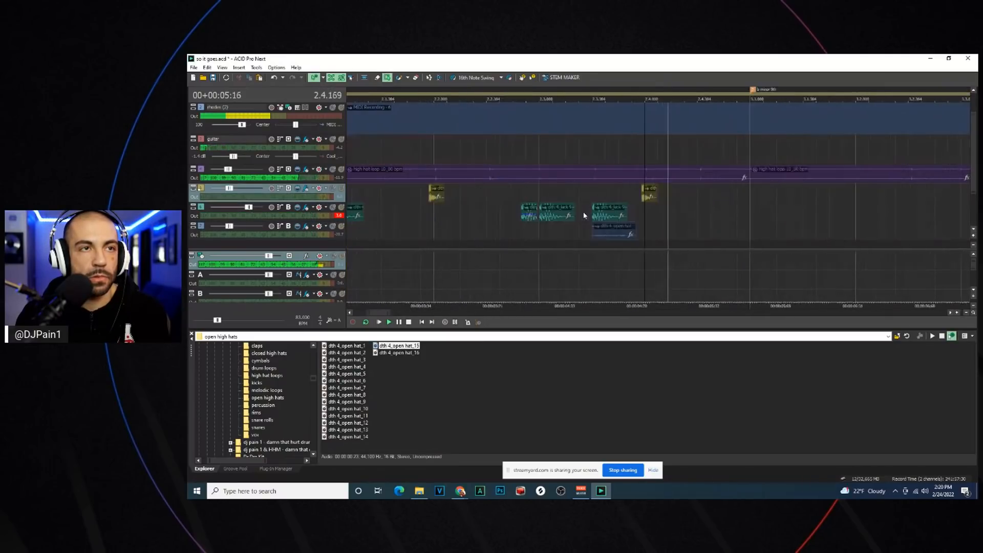
pyautogui.press('space')
# Paste the pickup-and-kick pair after beat 2.4, delete its full kick to keep only the short one, and play it back
pyautogui.moveTo(577, 211); pyautogui.dragTo(464, 211)
pyautogui.click(670, 213)
pyautogui.hotkey('ctrl', 'v')
pyautogui.moveTo(704, 212); pyautogui.dragTo(711, 212)
pyautogui.click(712, 212)
pyautogui.press('Delete')
pyautogui.click(633, 214)
pyautogui.press('space')
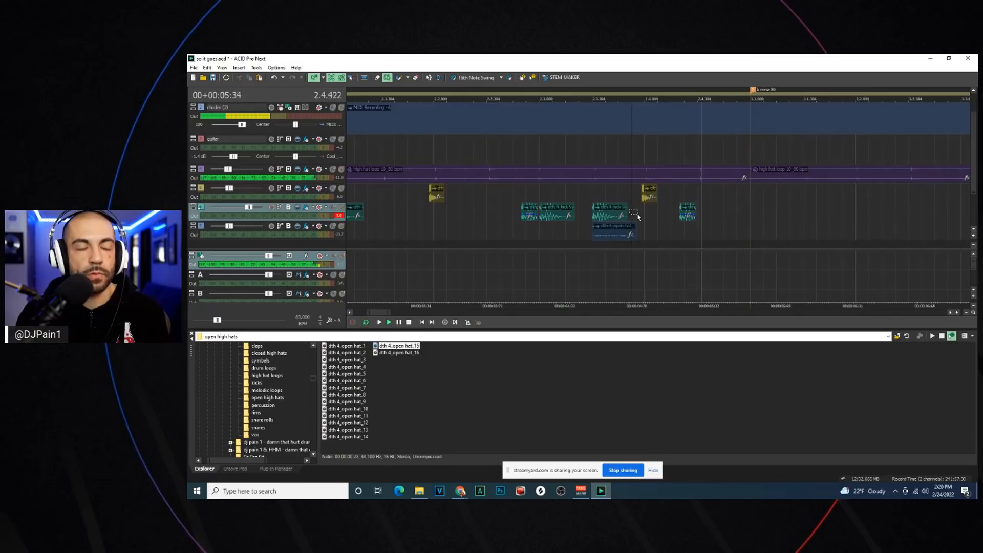
# Add another short pickup kick just before bar 3, removing the surplus kick from the pasted copy, and listen to the transition
pyautogui.scroll(-3, 638, 217)
pyautogui.moveTo(600, 211); pyautogui.dragTo(645, 215)
pyautogui.hotkey('ctrl', 'c')
pyautogui.click(701, 214)
pyautogui.hotkey('ctrl', 'v')
pyautogui.press('space')
pyautogui.moveTo(723, 211); pyautogui.dragTo(720, 211)
pyautogui.press('Delete')
pyautogui.click(633, 214)
pyautogui.press('space')
pyautogui.click(378, 77)
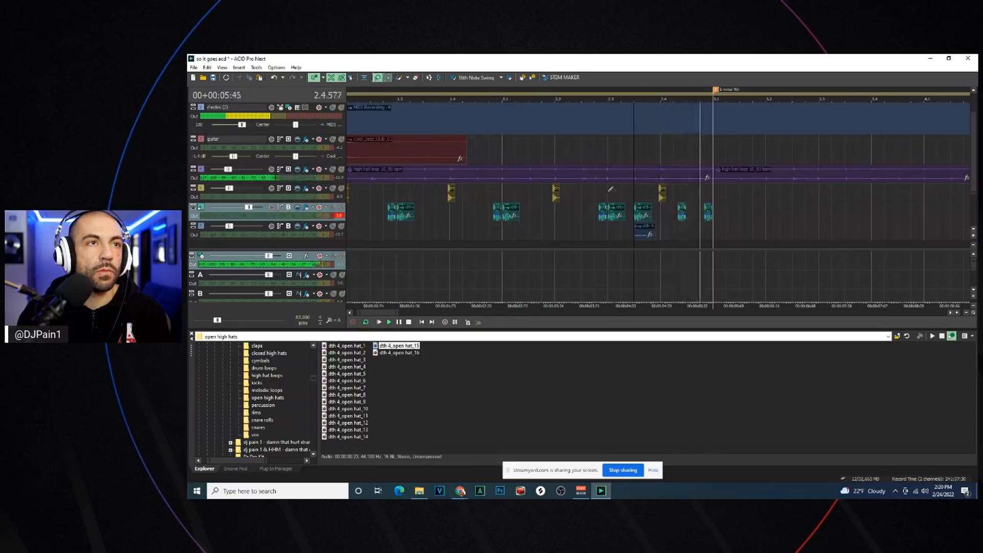
# Listen to the pickup kicks leading into bar 3, replaying the beat from the start
pyautogui.press('space')
pyautogui.scroll(1, 689, 212)
pyautogui.press('space')
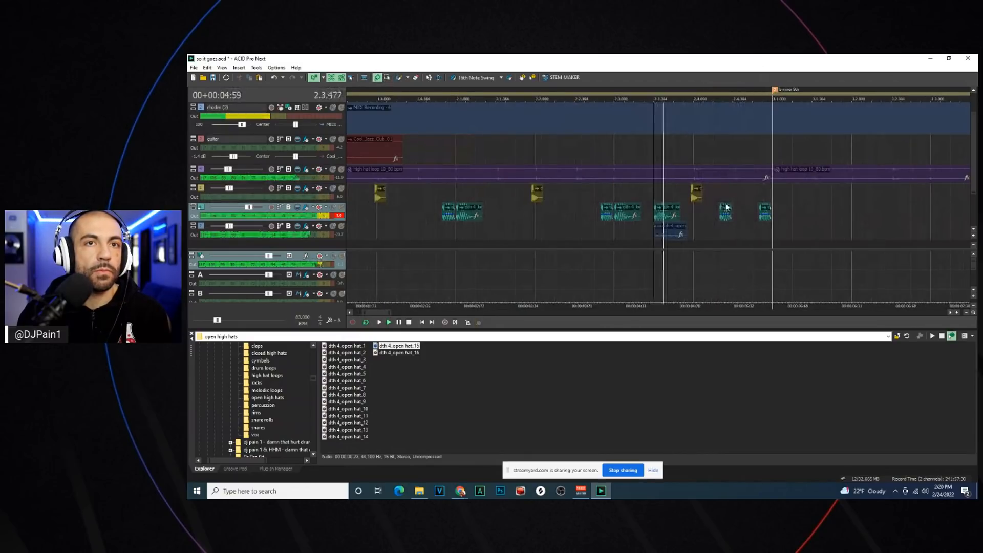
pyautogui.scroll(-1, 676, 199)
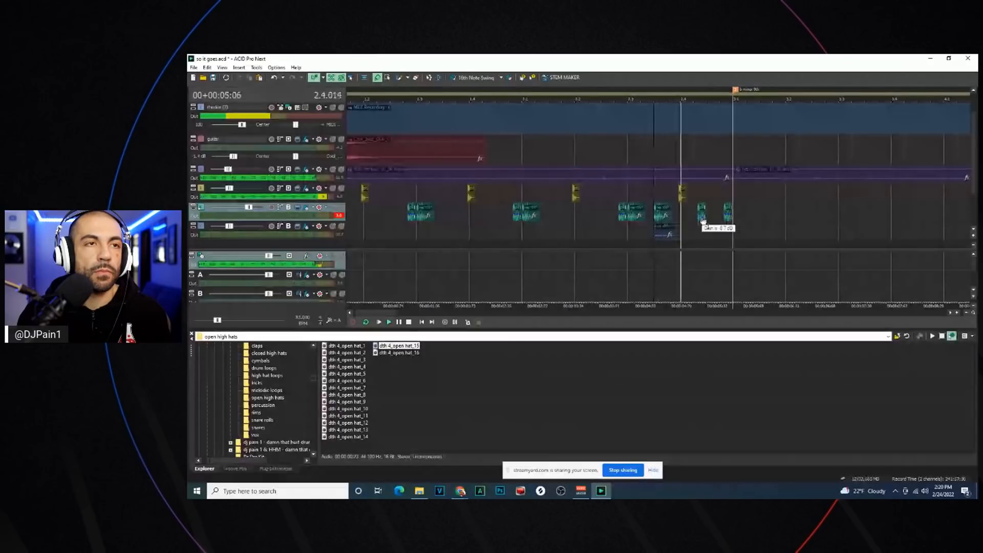
pyautogui.click(379, 323)
pyautogui.scroll(-3, 437, 140)
# Copy the two-bar kick, snare and open hat pattern to bar 3 and play the result
pyautogui.click(387, 78)
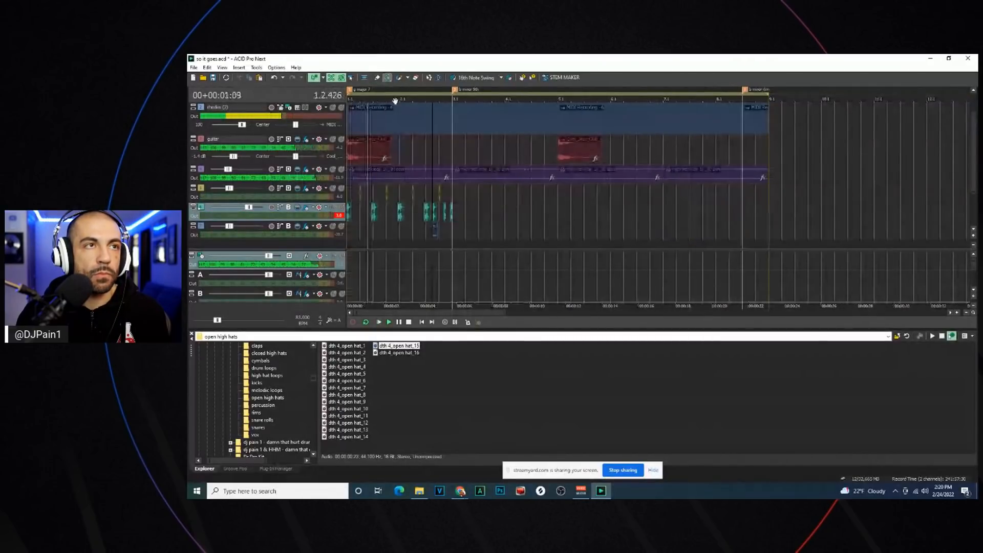
pyautogui.moveTo(473, 246); pyautogui.dragTo(351, 194)
pyautogui.hotkey('ctrl', 'c')
pyautogui.click(454, 190)
pyautogui.hotkey('ctrl', 'v')
pyautogui.press('space')
pyautogui.press('space')
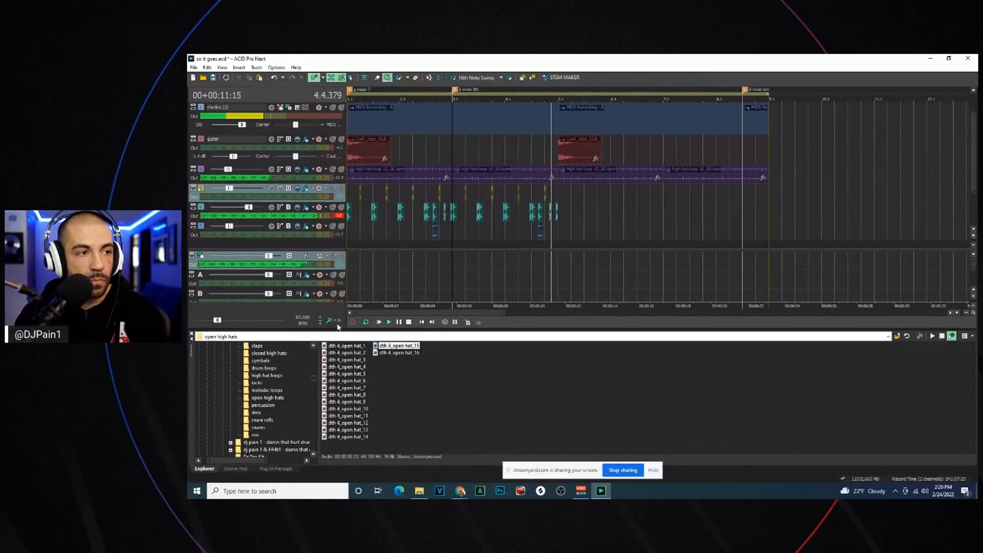
# Duplicate the drum hits of bars 1 to 4 at 5.1 to cover bars 5 to 8
pyautogui.click(530, 217)
pyautogui.moveTo(594, 238); pyautogui.dragTo(332, 203)
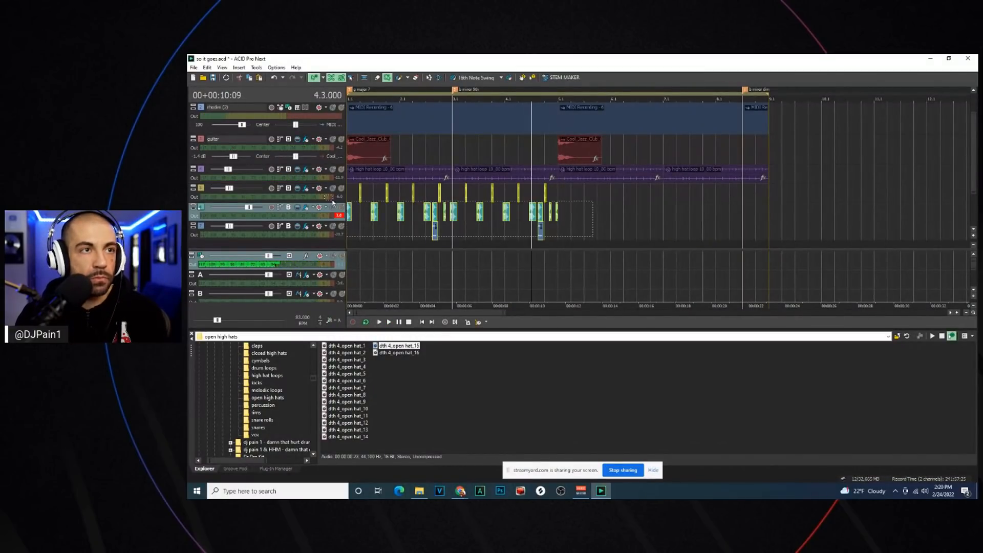
pyautogui.click(559, 193)
pyautogui.hotkey('ctrl', 'v')
pyautogui.scroll(-1, 559, 192)
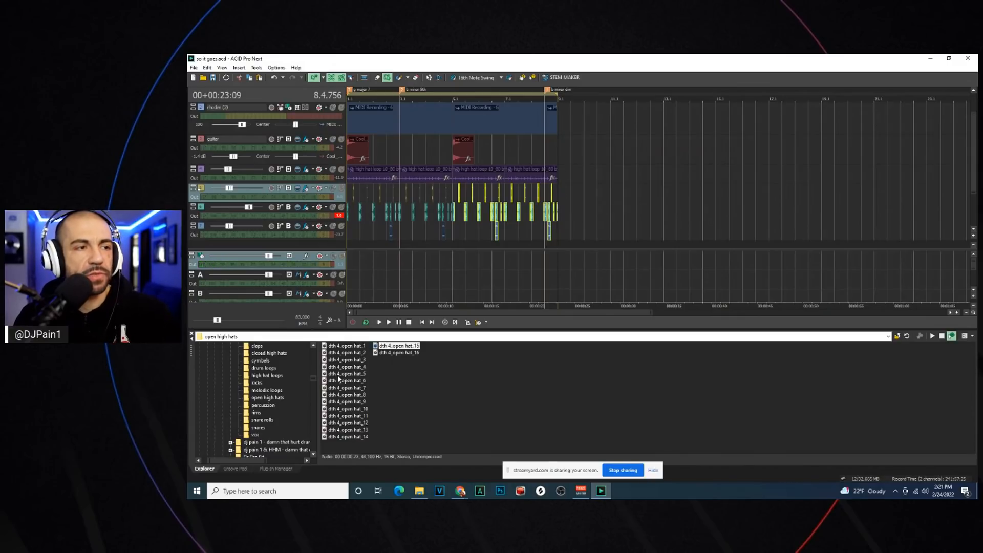
# Browse from the more drums library through fills to the vinyl fills 3 folder
pyautogui.scroll(5, 300, 386)
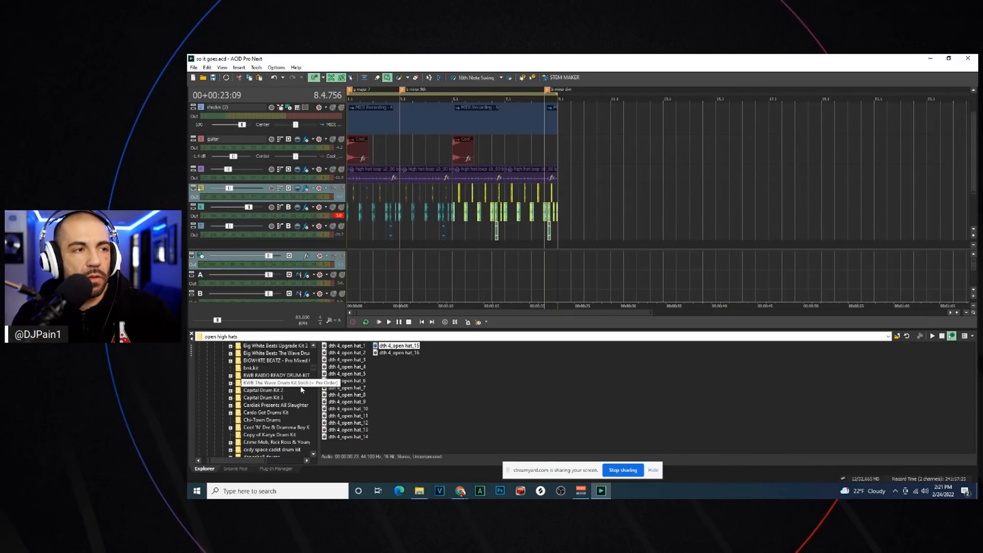
pyautogui.scroll(10, 300, 386)
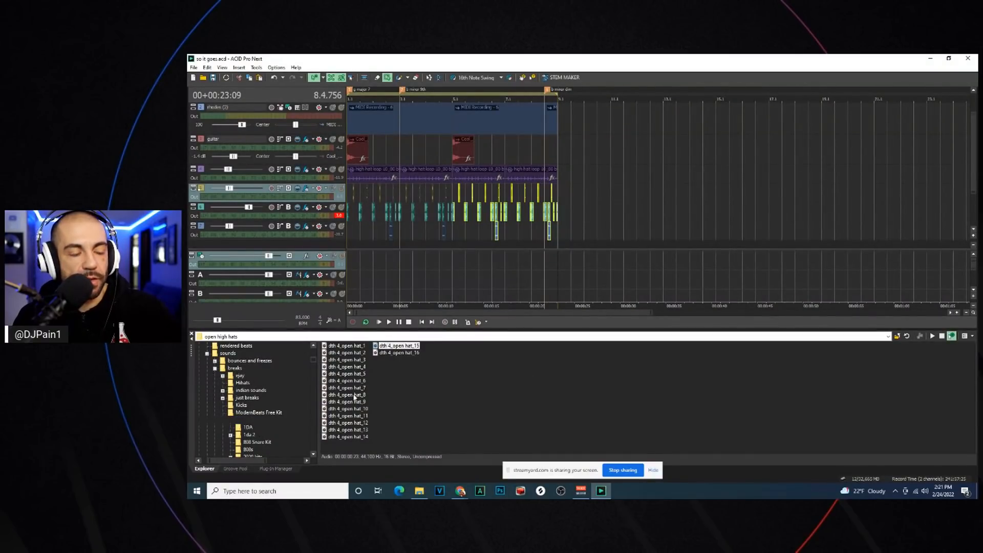
pyautogui.click(417, 384)
pyautogui.press('f')
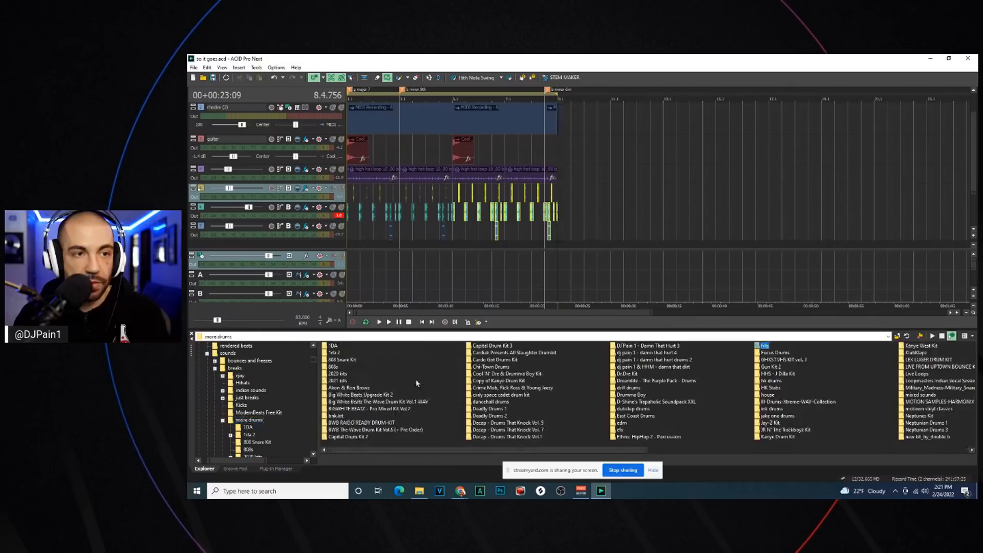
pyautogui.doubleClick(765, 347)
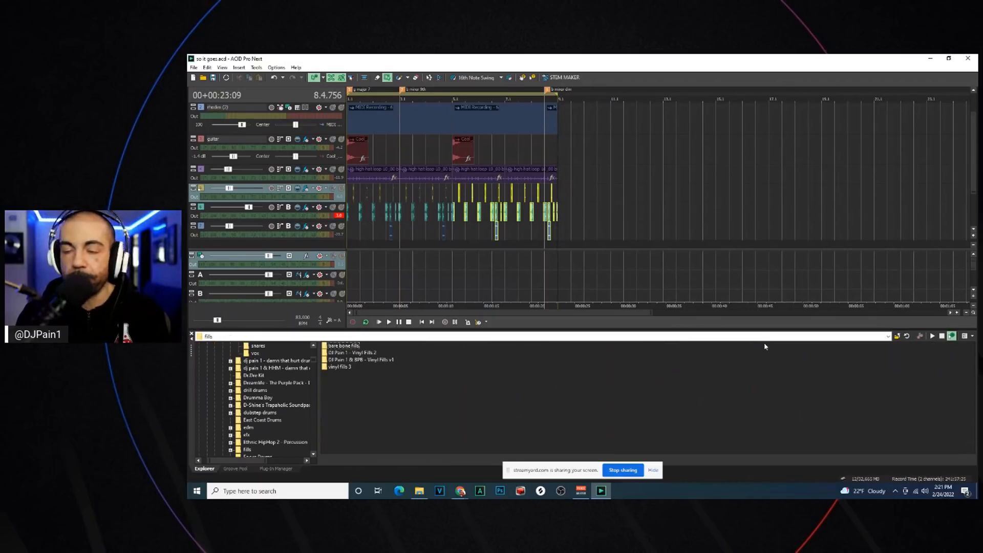
pyautogui.doubleClick(341, 368)
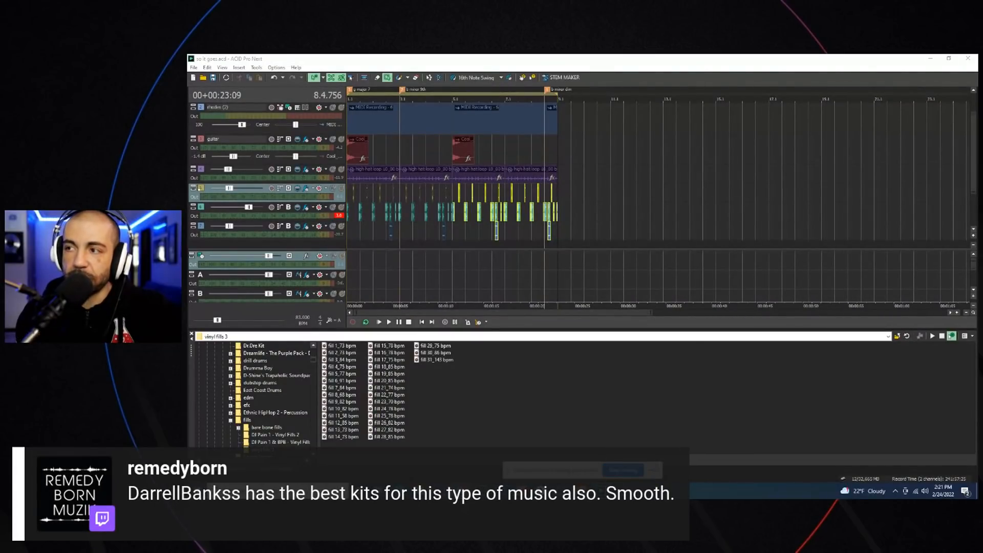
# Audition several vinyl fills, including fill 18_85, fill 29_75, fill 30_86 and fill 6_91 bpm
pyautogui.click(398, 368)
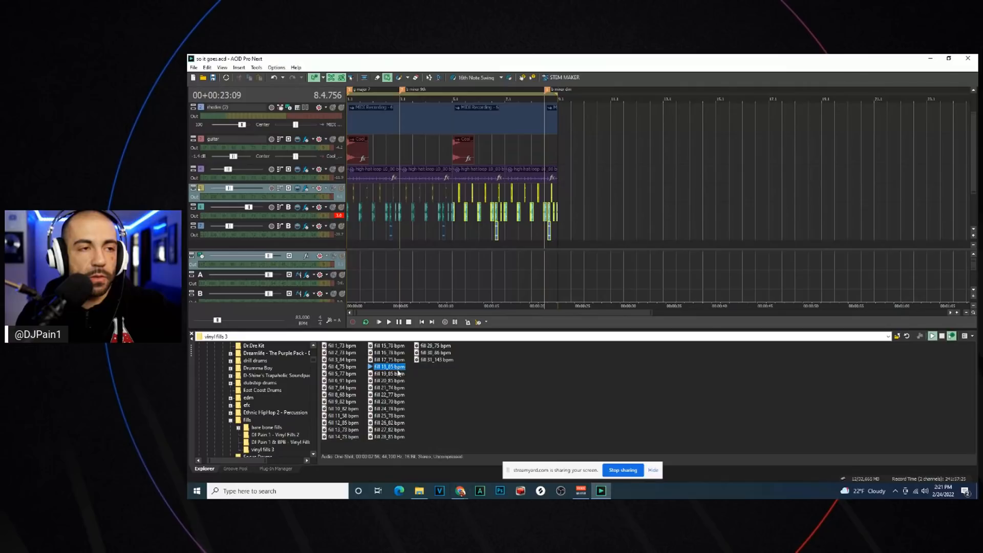
pyautogui.click(398, 382)
pyautogui.press('Up')
pyautogui.press('Up')
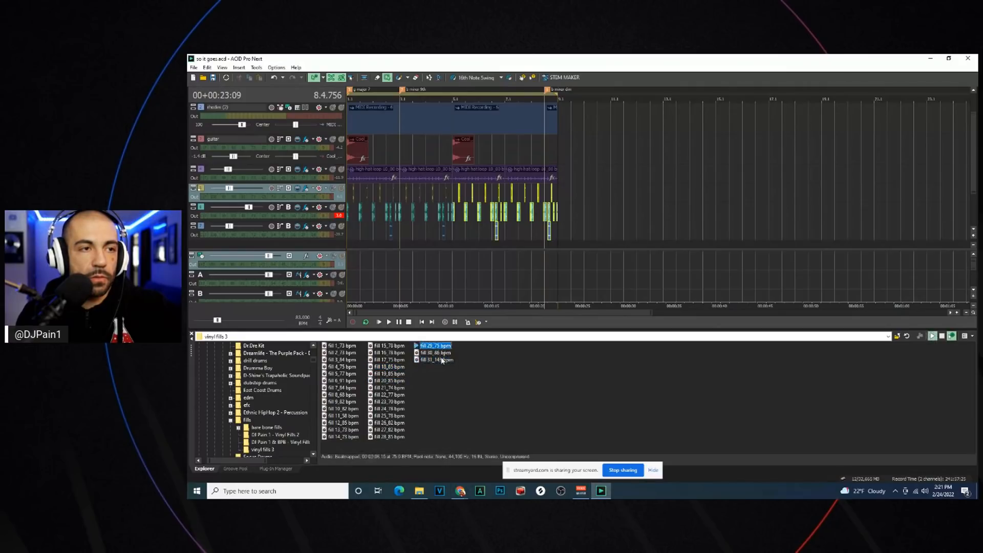
pyautogui.press('Down')
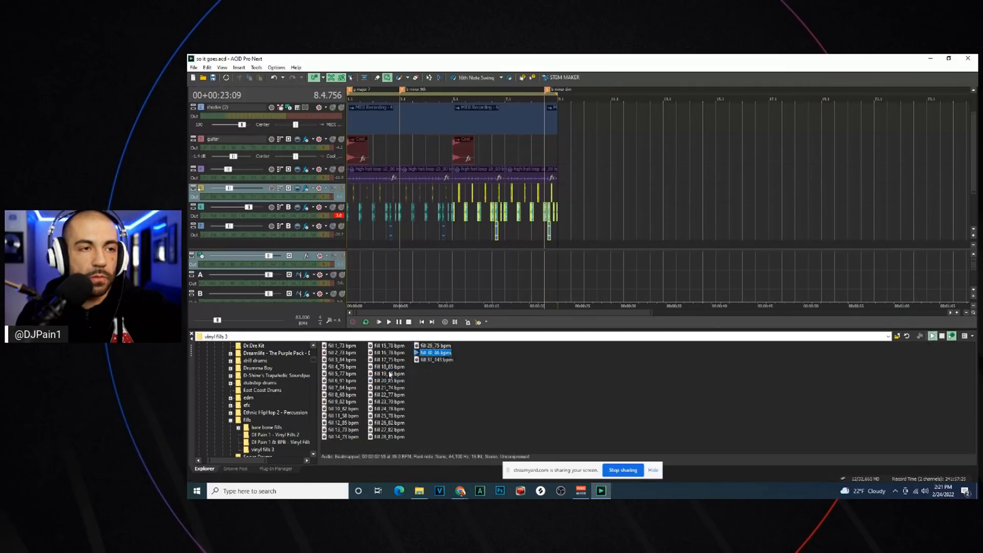
pyautogui.click(348, 382)
# Add fill 6_91 bpm on a new track, trim it to about one bar, and park it around 9.3
pyautogui.moveTo(343, 381); pyautogui.dragTo(514, 225)
pyautogui.click(377, 217)
pyautogui.press('s')
pyautogui.press('Delete')
pyautogui.moveTo(352, 218); pyautogui.dragTo(574, 219)
pyautogui.click(537, 235)
pyautogui.press('space')
# Delete the kick, snare and open hat hits after 8.3 and move the fill to start at 8.3
pyautogui.scroll(2, 592, 214)
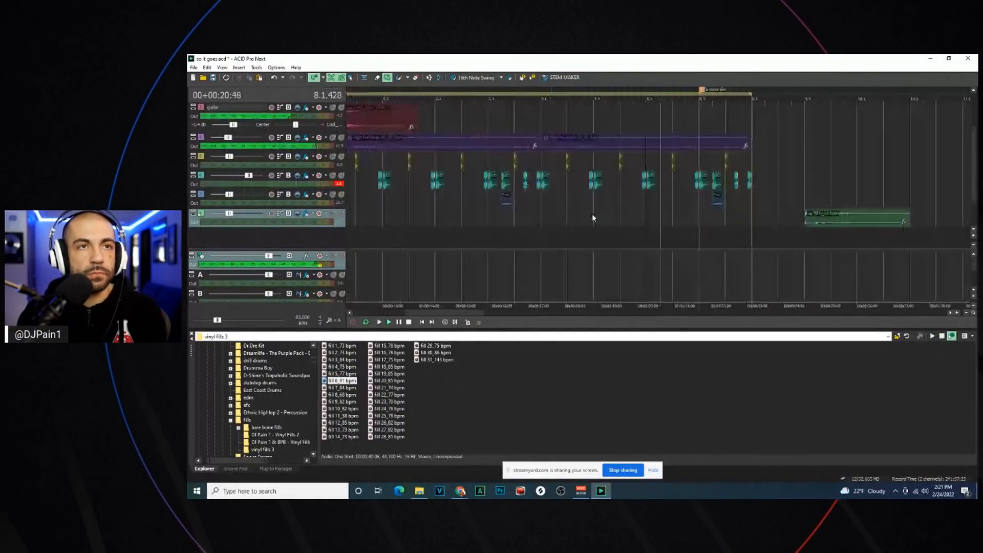
pyautogui.scroll(-1, 599, 211)
pyautogui.click(675, 205)
pyautogui.scroll(1, 676, 204)
pyautogui.press('space')
pyautogui.moveTo(710, 203); pyautogui.dragTo(642, 161)
pyautogui.press('Delete')
pyautogui.press('space')
pyautogui.scroll(-2, 691, 195)
pyautogui.moveTo(703, 219); pyautogui.dragTo(649, 220)
pyautogui.scroll(2, 648, 220)
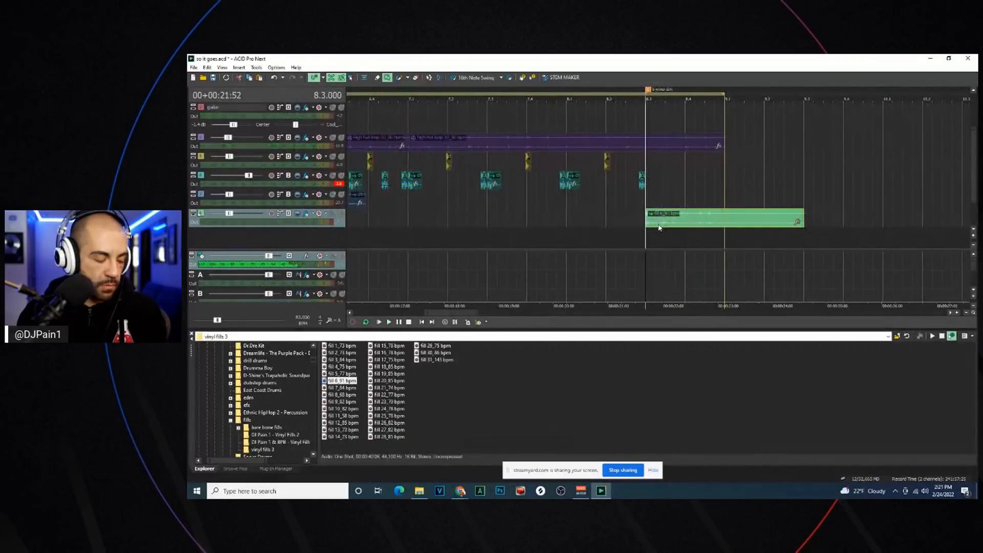
# Play the fill from 8.3 and again from just before it to hear how it enters
pyautogui.press('space')
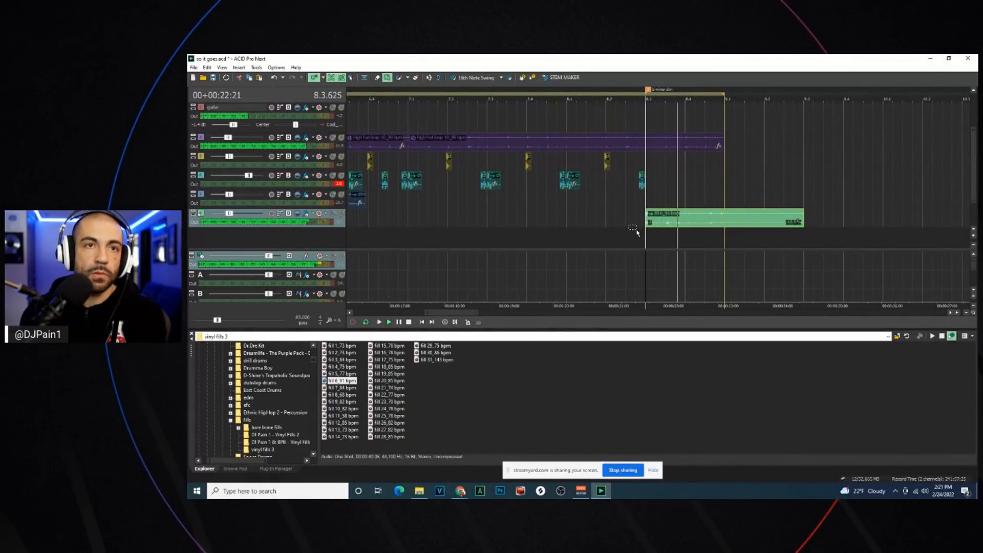
pyautogui.click(620, 233)
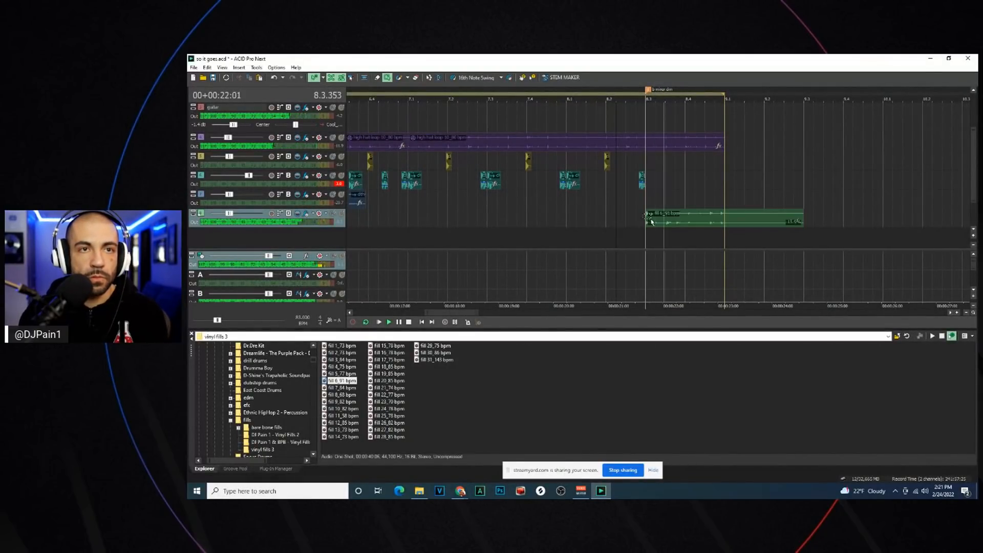
pyautogui.click(665, 220)
pyautogui.scroll(2, 665, 220)
pyautogui.press('space')
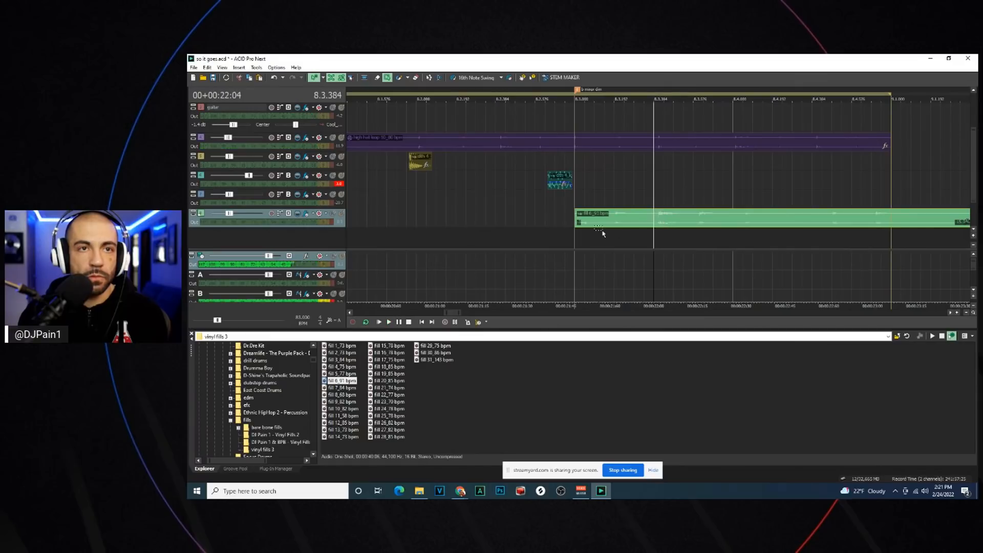
pyautogui.click(561, 240)
pyautogui.press('space')
# Inspect the fill's start against the last kick before 8.3 and replay the transition from 8.2.576
pyautogui.scroll(-1, 561, 241)
pyautogui.scroll(-2, 684, 219)
pyautogui.scroll(-4, 680, 218)
pyautogui.click(648, 223)
pyautogui.scroll(2, 645, 221)
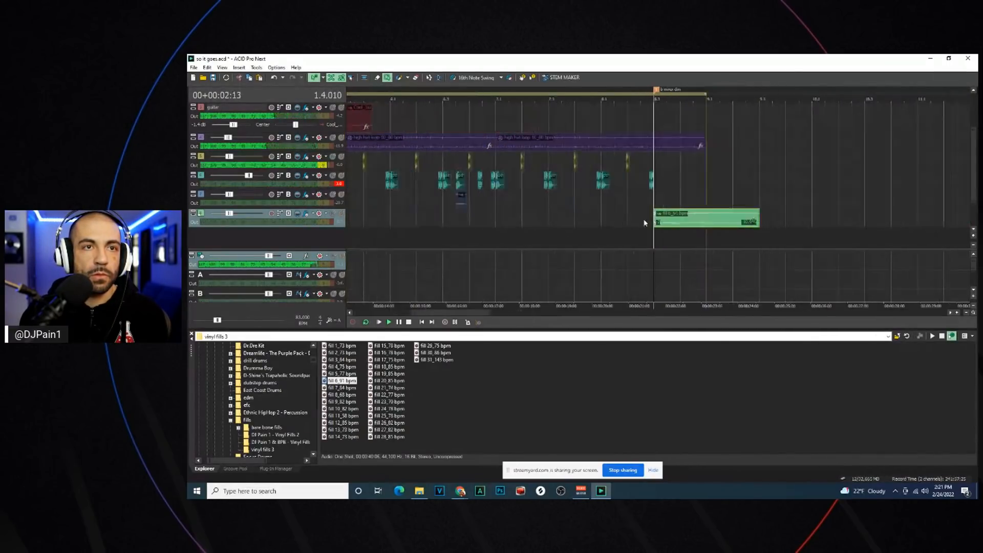
pyautogui.scroll(3, 644, 223)
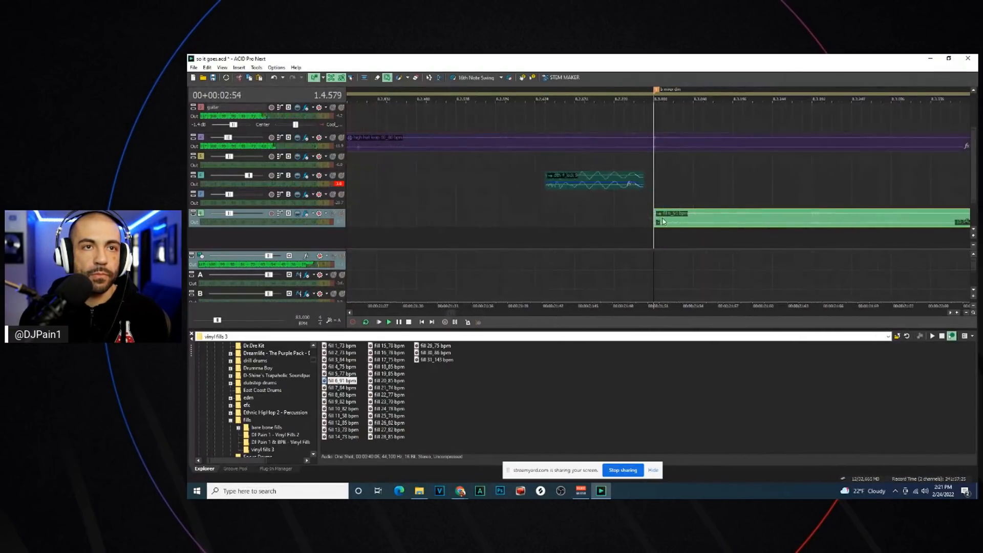
pyautogui.click(603, 235)
pyautogui.scroll(-3, 604, 235)
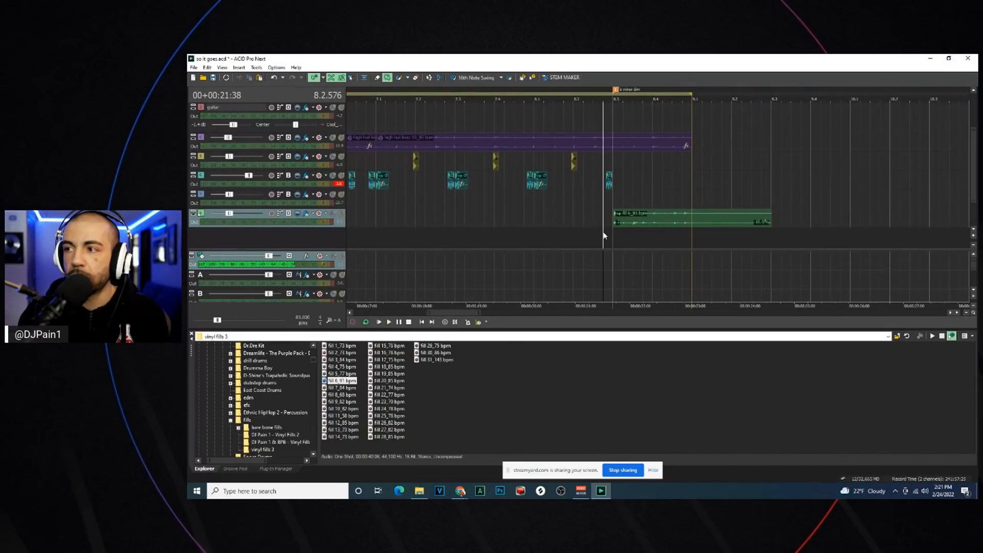
pyautogui.press('space')
pyautogui.press('space')
pyautogui.press('space')
pyautogui.press('space')
# Split the high hat loop at 8.3, delete the part after it, and play the arrangement back
pyautogui.click(614, 145)
pyautogui.press('s')
pyautogui.press('Delete')
pyautogui.click(598, 200)
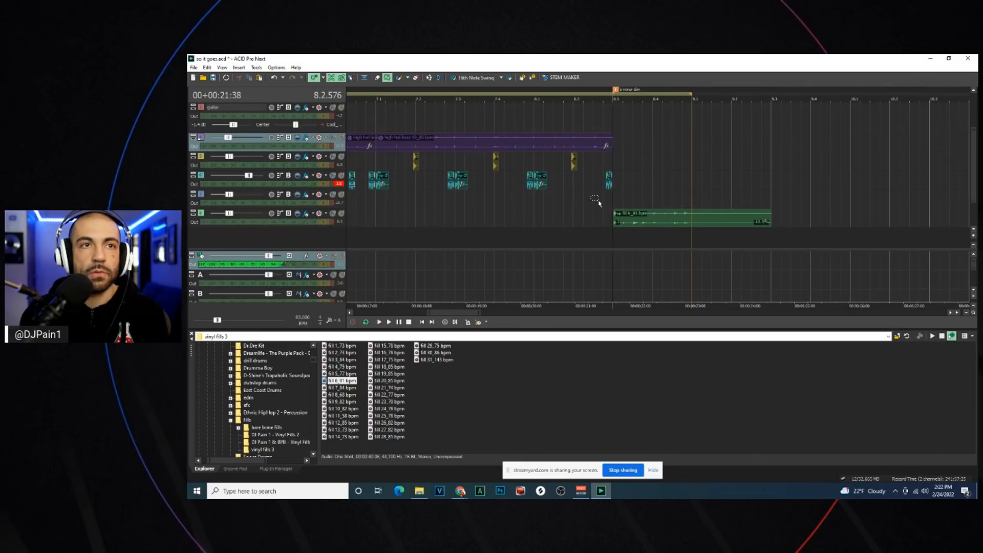
pyautogui.press('space')
pyautogui.scroll(-5, 479, 237)
pyautogui.click(385, 321)
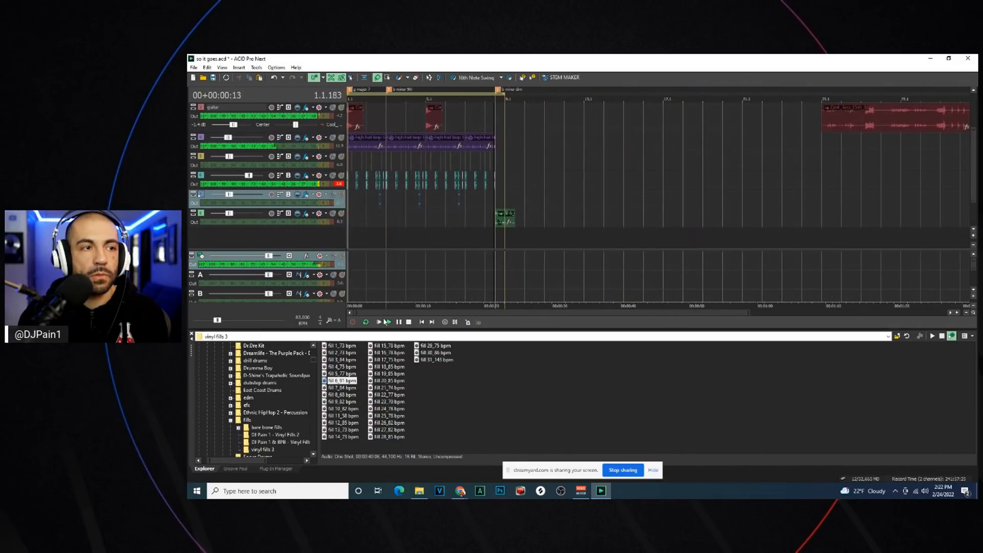
# Stop playback and open the Cymbals folder of the Diamond Stash kit in the vintage royalty free library
pyautogui.scroll(-10, 290, 412)
pyautogui.press('space')
pyautogui.scroll(2, 308, 413)
pyautogui.click(272, 362)
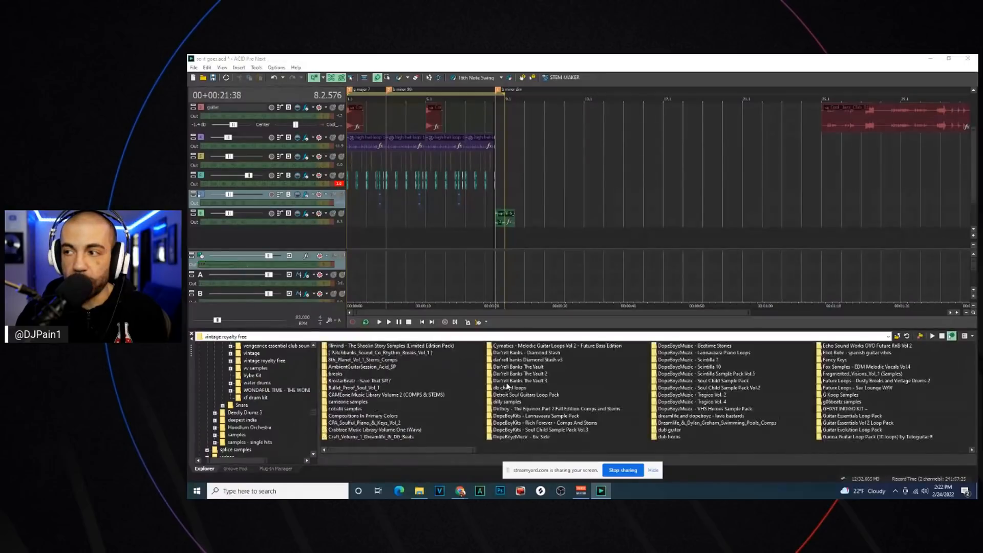
pyautogui.click(501, 390)
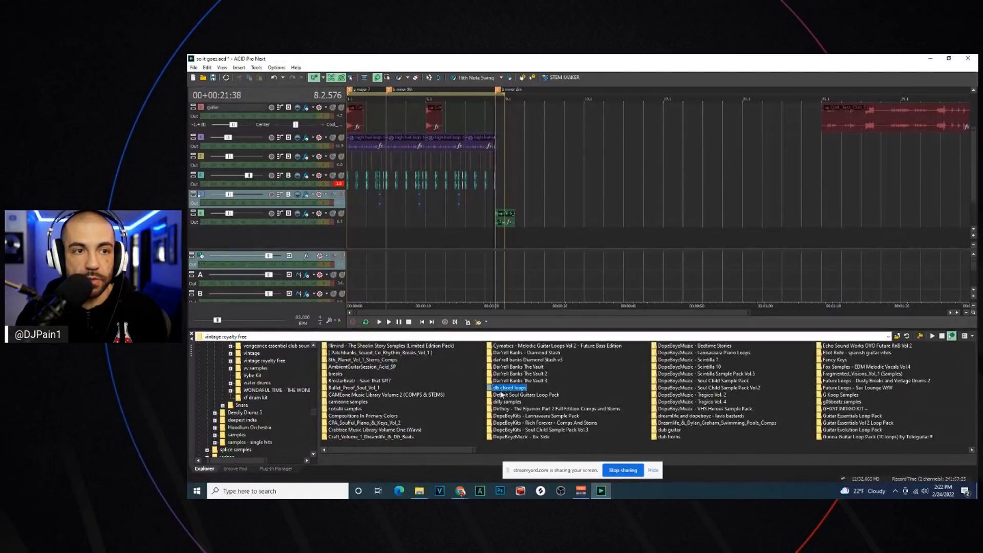
pyautogui.click(557, 354)
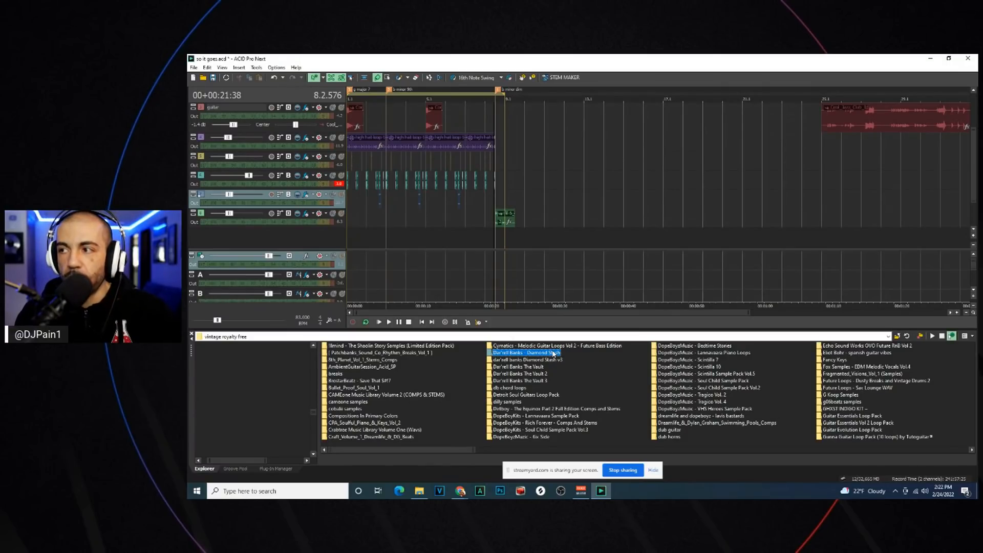
pyautogui.doubleClick(553, 353)
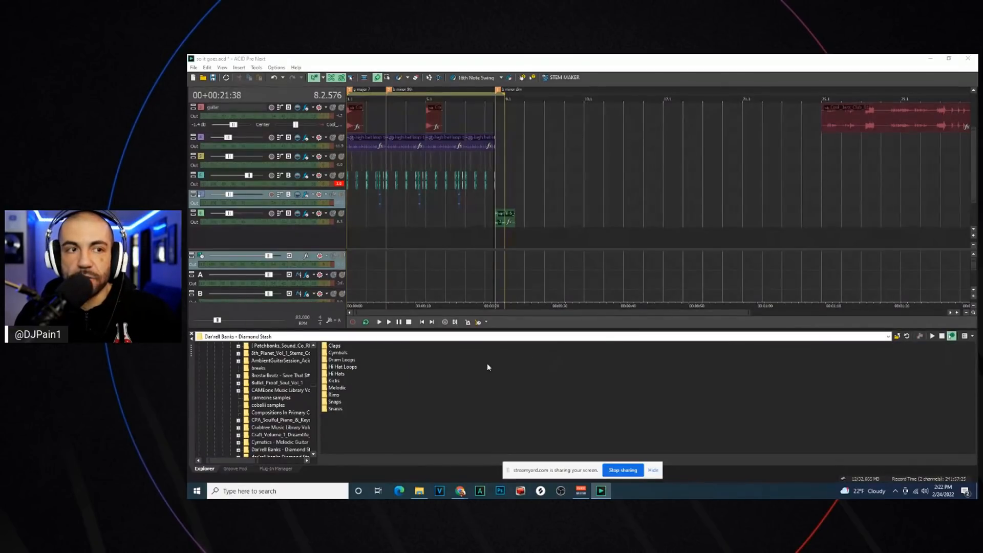
pyautogui.click(340, 354)
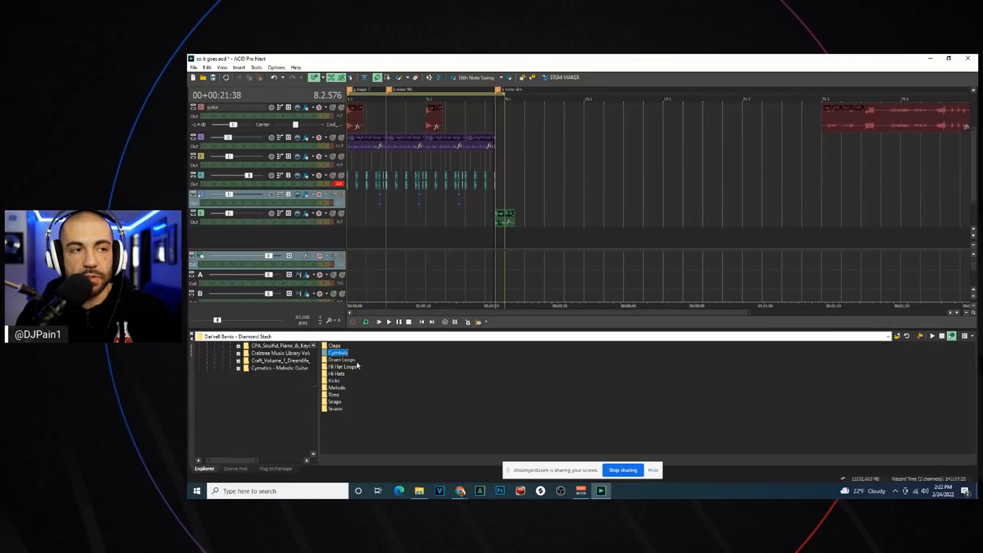
pyautogui.press('Return')
# Audition cymbal swell 5, add it on a new track, and position it to start at about 8.2
pyautogui.click(391, 366)
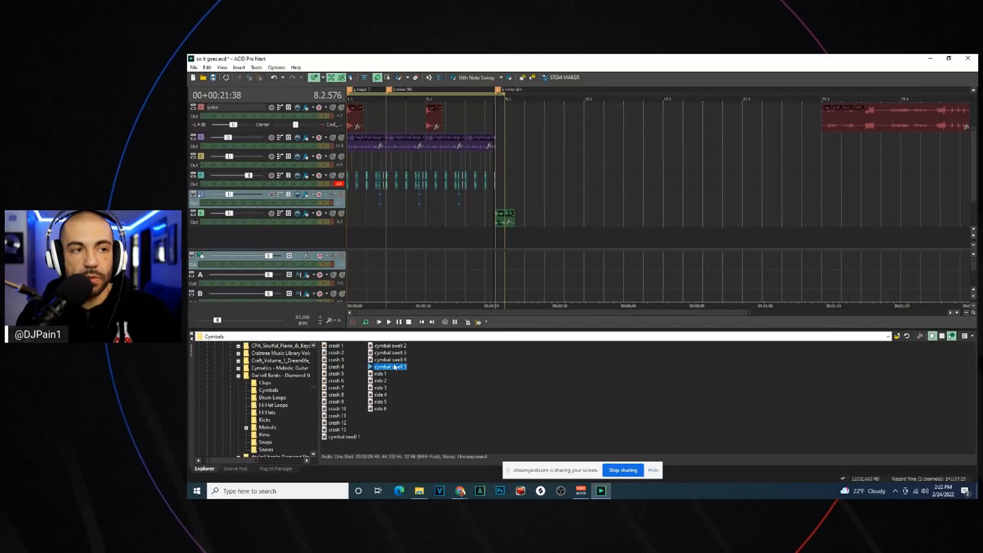
pyautogui.doubleClick(400, 368)
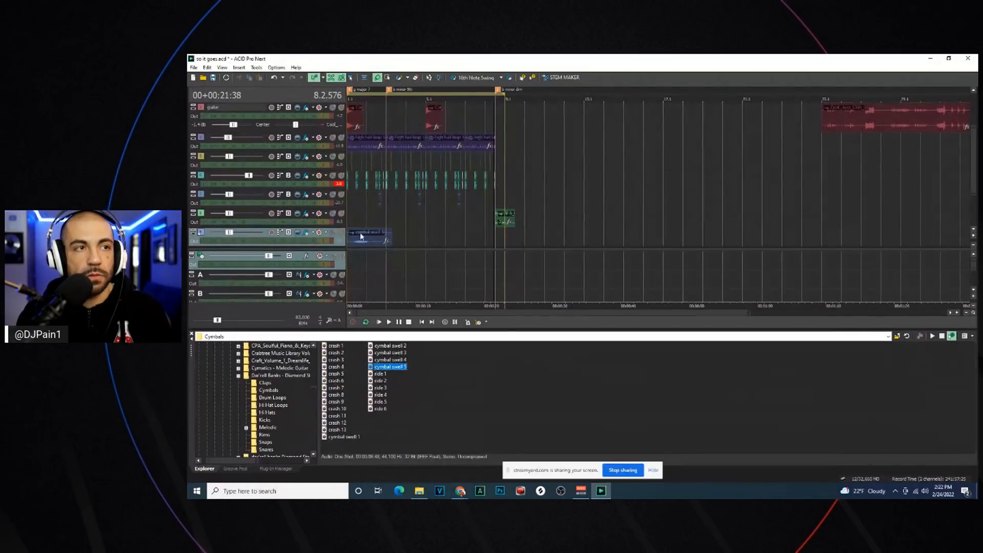
pyautogui.moveTo(358, 235); pyautogui.dragTo(497, 236)
pyautogui.scroll(2, 550, 234)
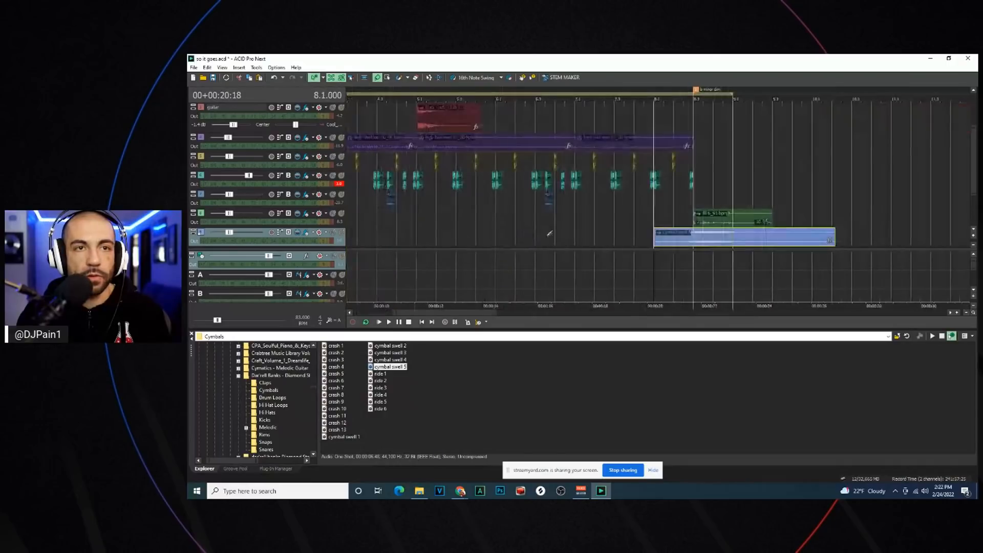
pyautogui.moveTo(678, 244); pyautogui.dragTo(699, 243)
# Listen to the swell from 8.1 and shift it later to start about half a beat before 8.3
pyautogui.press('space')
pyautogui.scroll(-2, 657, 233)
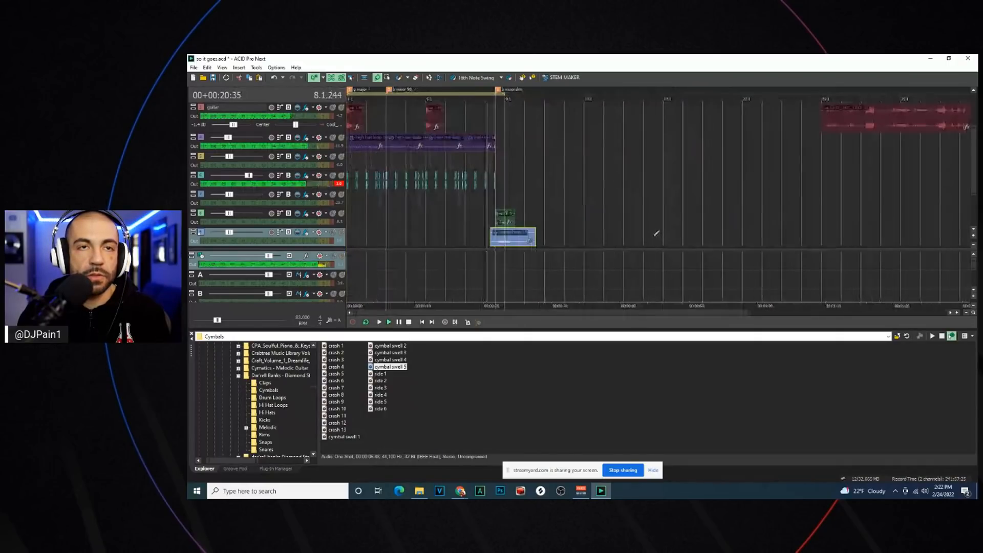
pyautogui.scroll(1, 638, 232)
pyautogui.press('space')
pyautogui.press('space')
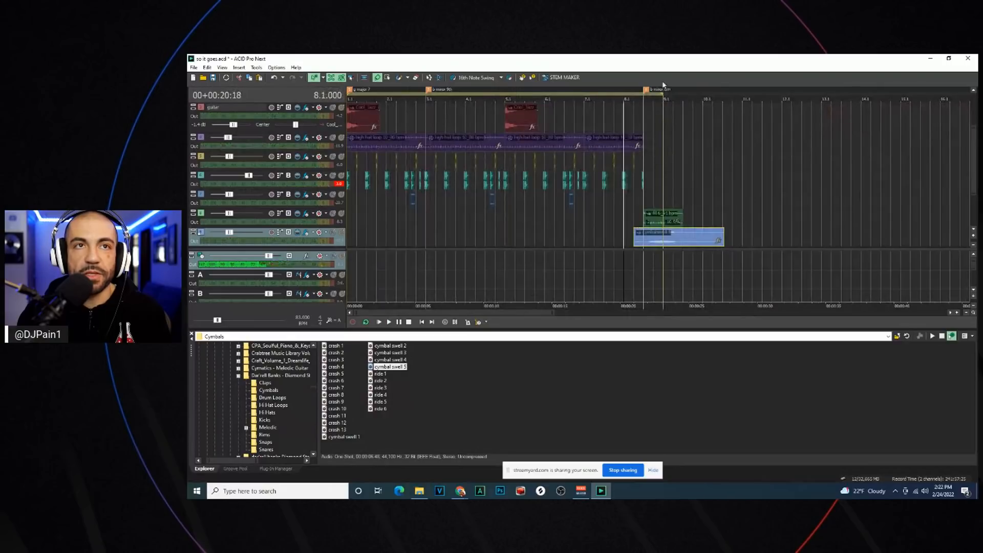
pyautogui.scroll(1, 650, 239)
pyautogui.moveTo(651, 240); pyautogui.dragTo(661, 240)
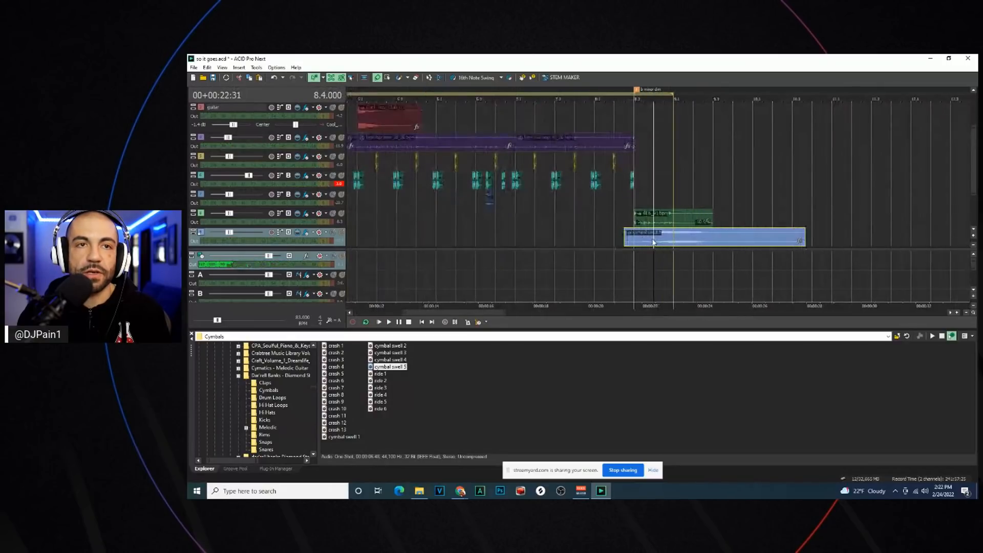
# Listen to the swell from just after 8.1 and route the cymbal swell track's output to Bus A
pyautogui.click(604, 237)
pyautogui.press('space')
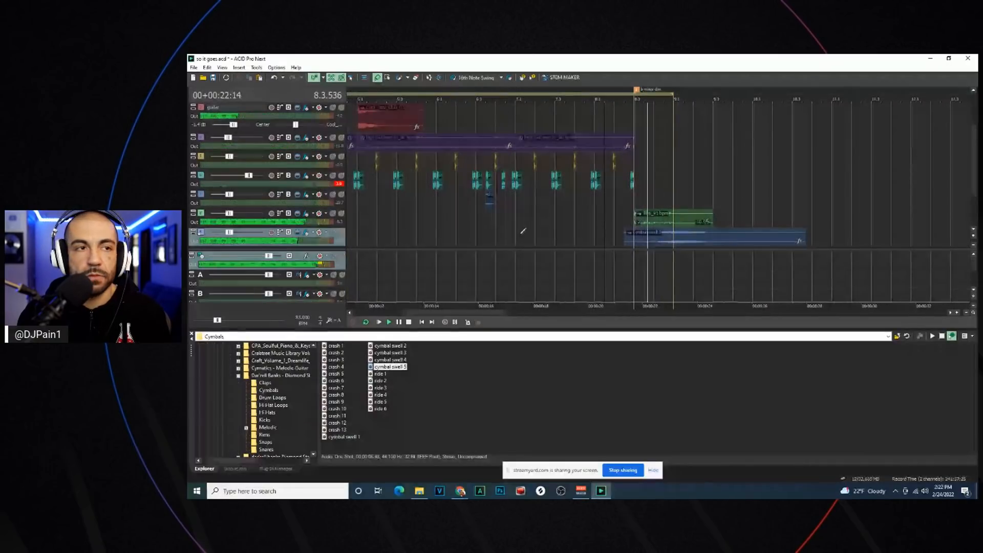
pyautogui.press('space')
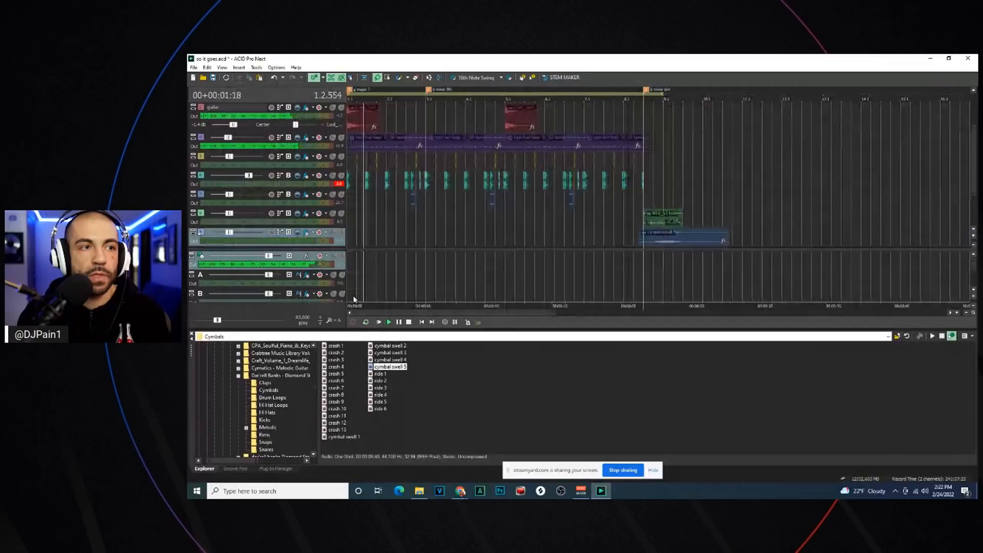
pyautogui.click(289, 233)
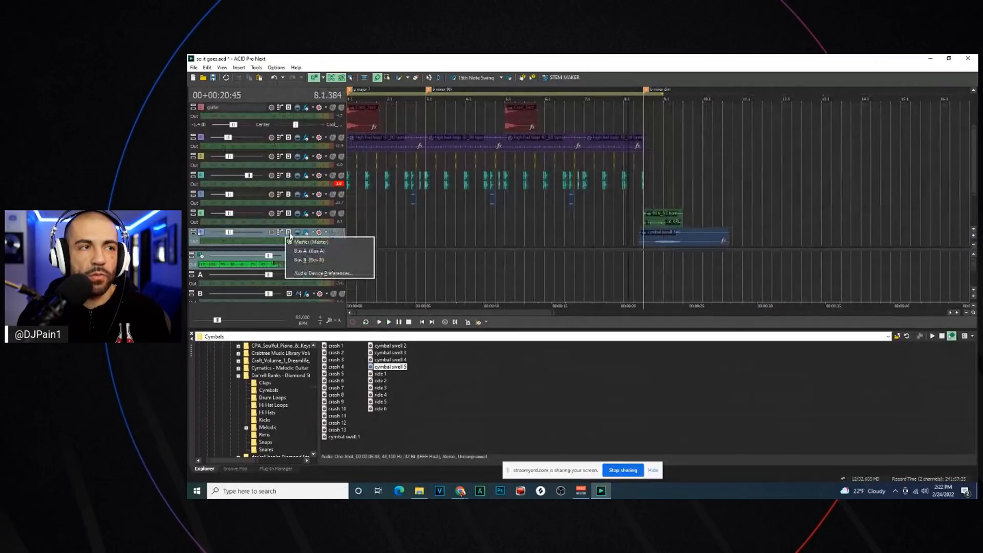
pyautogui.click(316, 251)
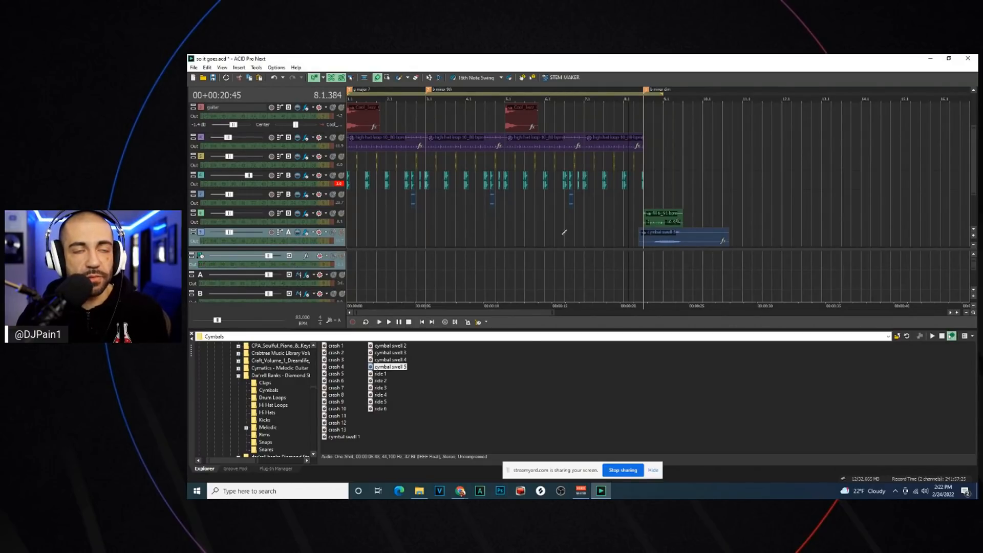
# Add another kick hit at 9.1 and play the arrangement back
pyautogui.click(649, 241)
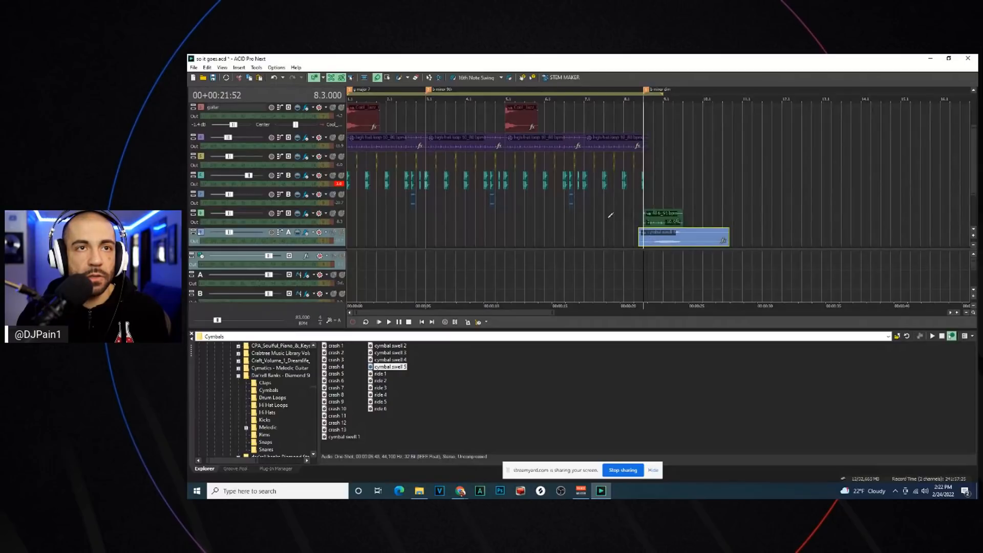
pyautogui.press('space')
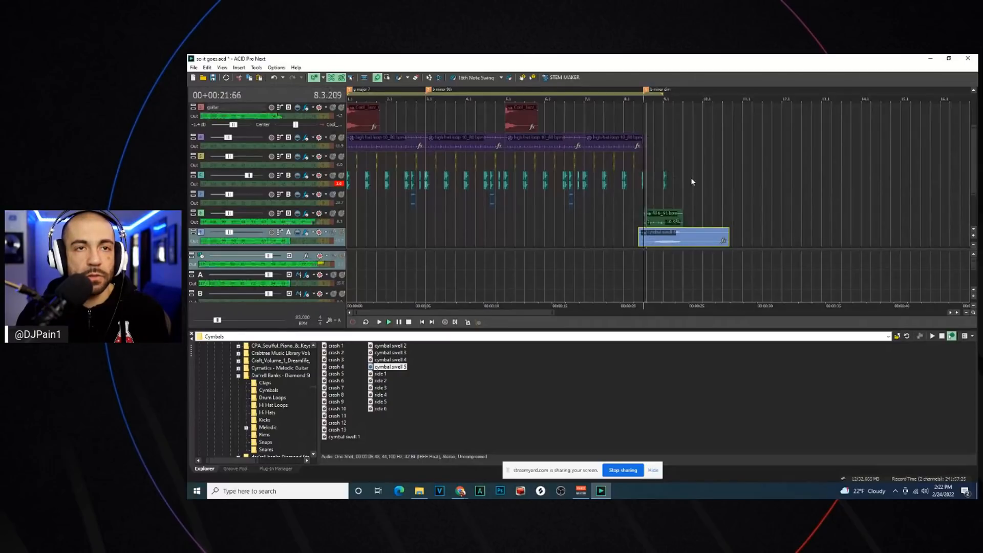
pyautogui.click(379, 323)
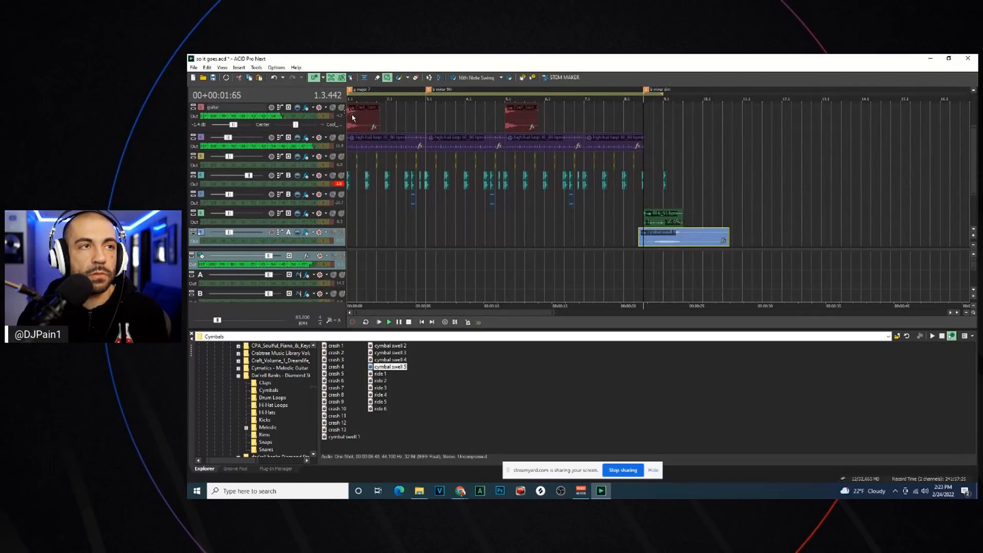
pyautogui.click(353, 118)
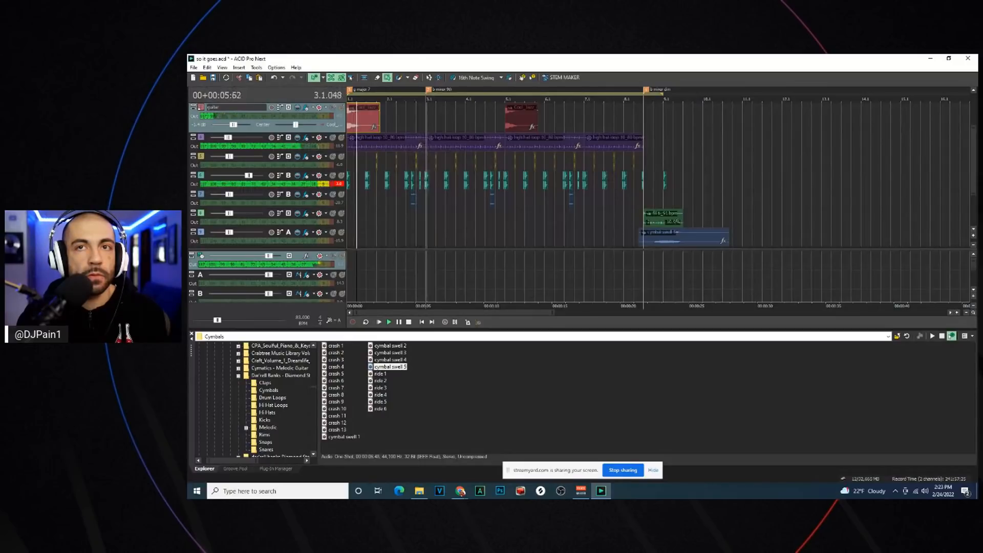
# Stop playback and insert a new MIDI track below the cymbal swell track
pyautogui.scroll(2, 966, 117)
pyautogui.scroll(-5, 966, 118)
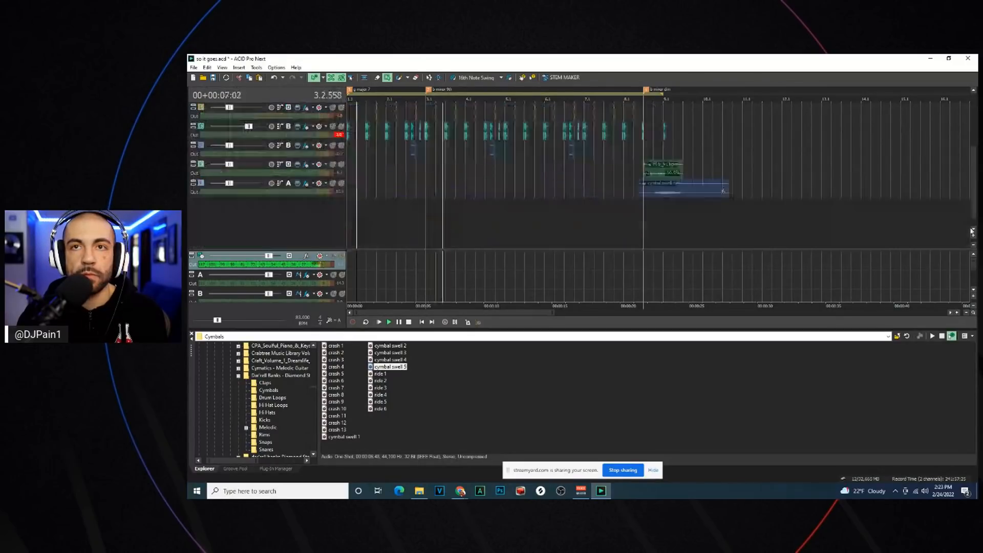
pyautogui.scroll(5, 416, 170)
pyautogui.scroll(-5, 416, 170)
pyautogui.moveTo(416, 169); pyautogui.dragTo(650, 210)
pyautogui.press('space')
pyautogui.rightClick(312, 228)
pyautogui.click(342, 251)
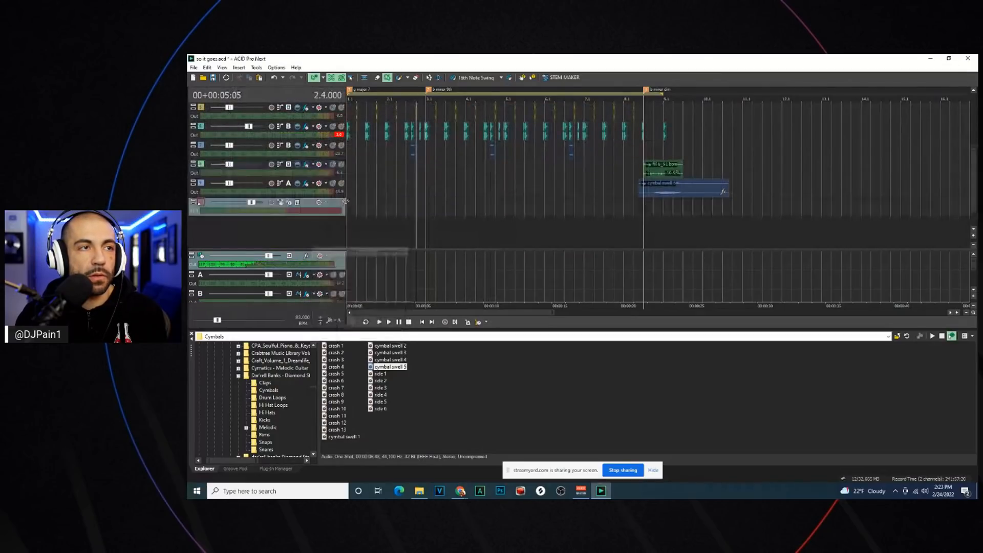
# Assign a soft synth as the new MIDI track's output device
pyautogui.rightClick(287, 202)
pyautogui.click(340, 256)
pyautogui.doubleClick(545, 215)
pyautogui.click(422, 216)
pyautogui.click(349, 215)
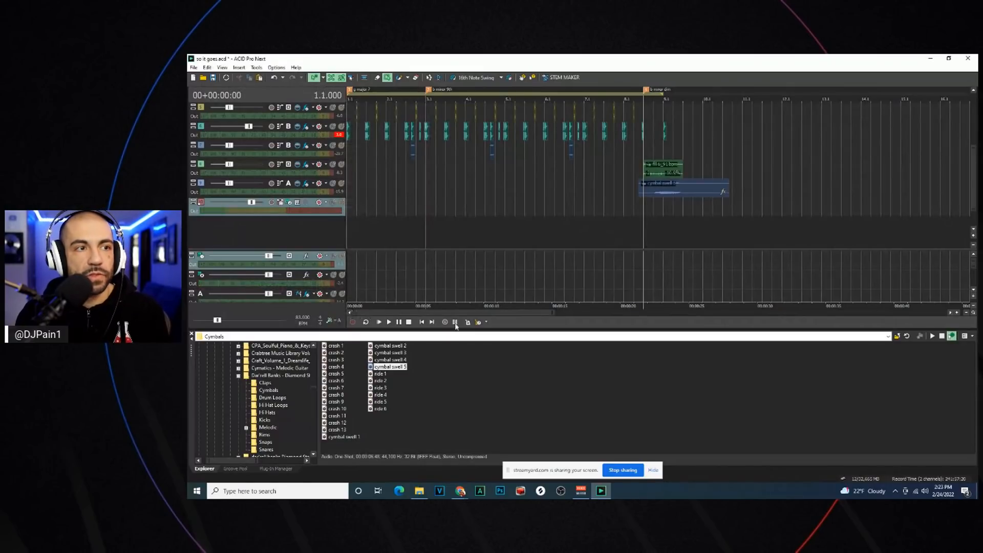
# Arm the MIDI track for recording and return the cursor to 1.1
pyautogui.click(272, 202)
pyautogui.click(352, 210)
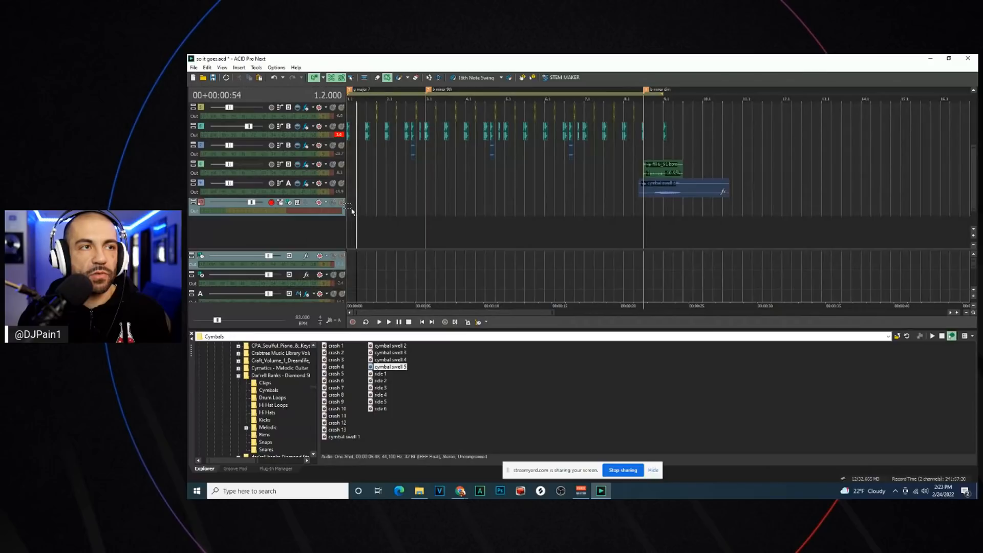
pyautogui.click(351, 203)
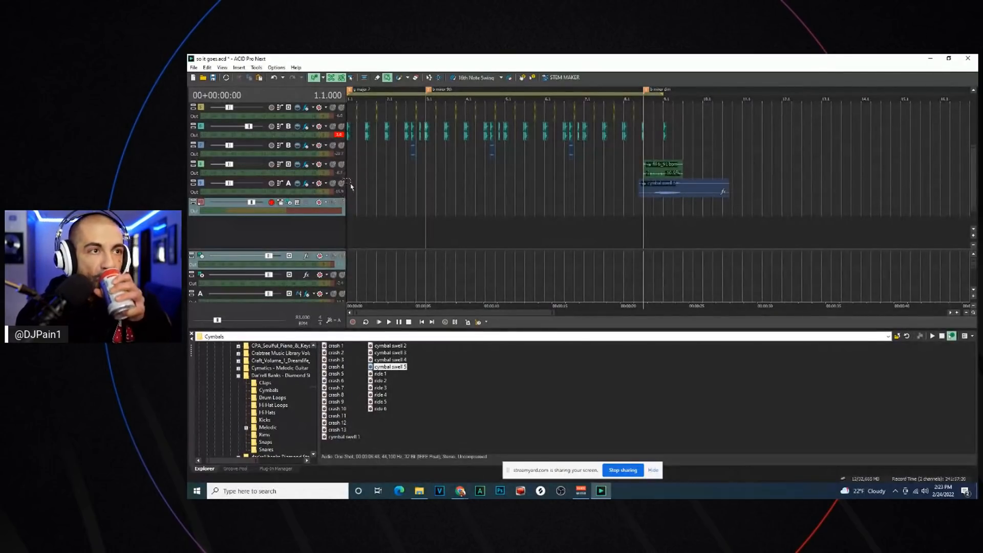
# Play the beat from the start several times to rehearse a synth part on the armed MIDI track
pyautogui.press('space')
pyautogui.press('space')
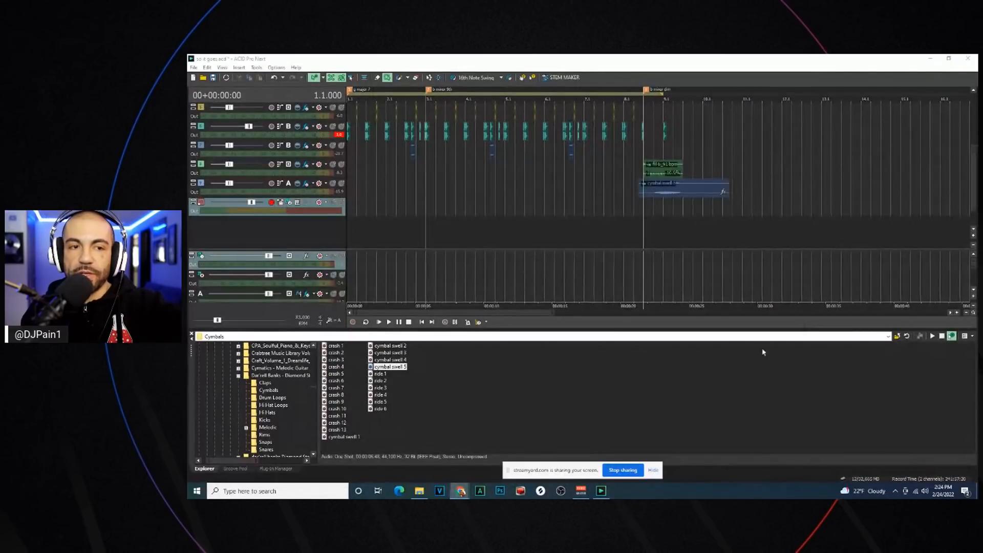
pyautogui.click(422, 213)
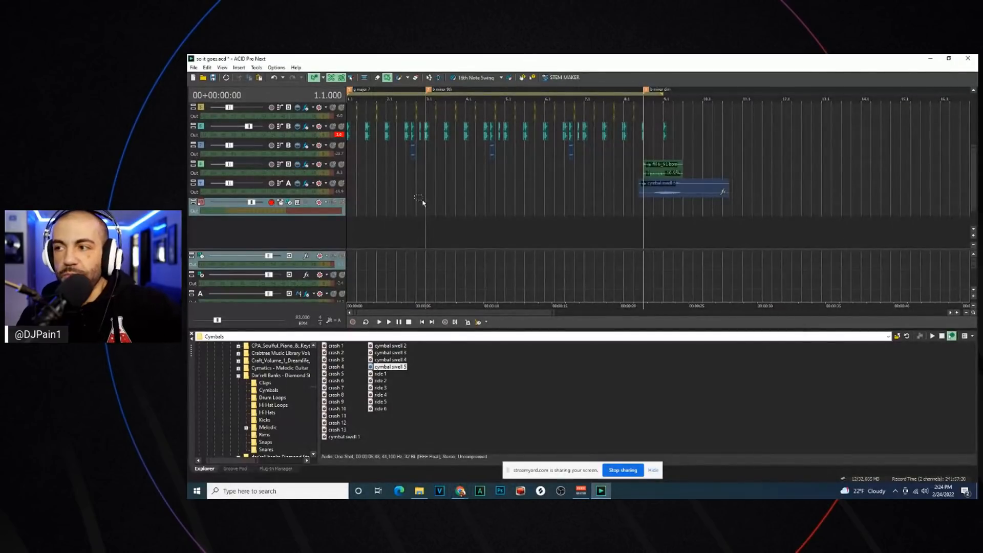
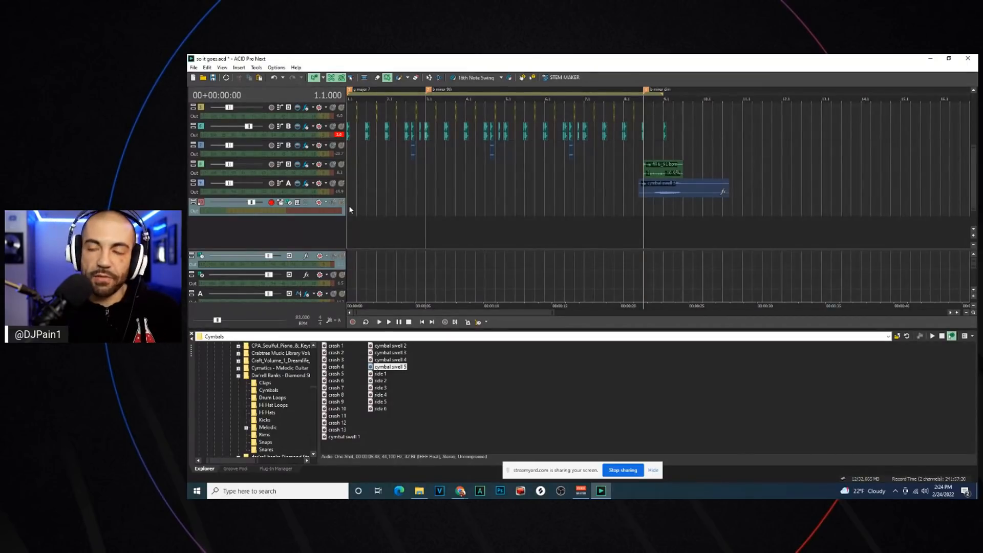
pyautogui.press('space')
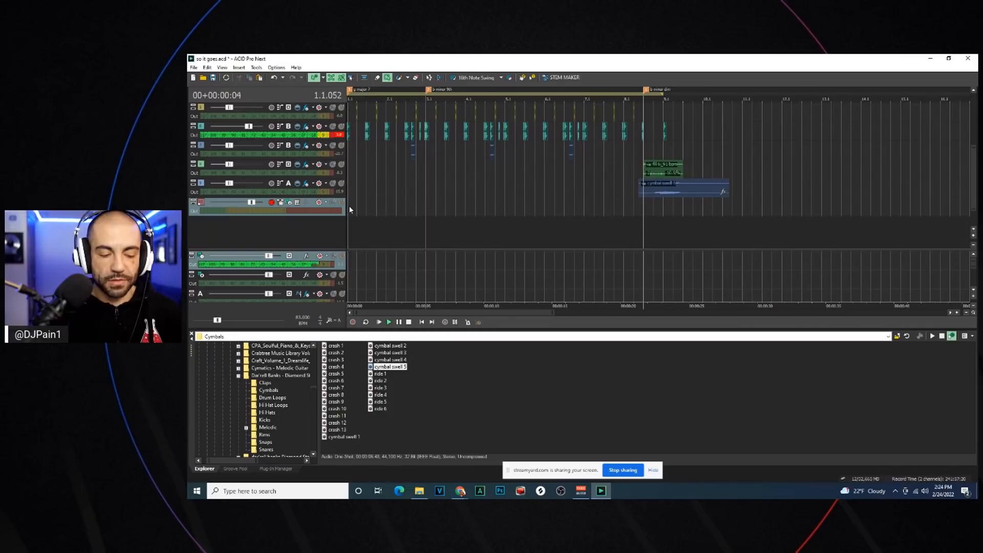
pyautogui.press('space')
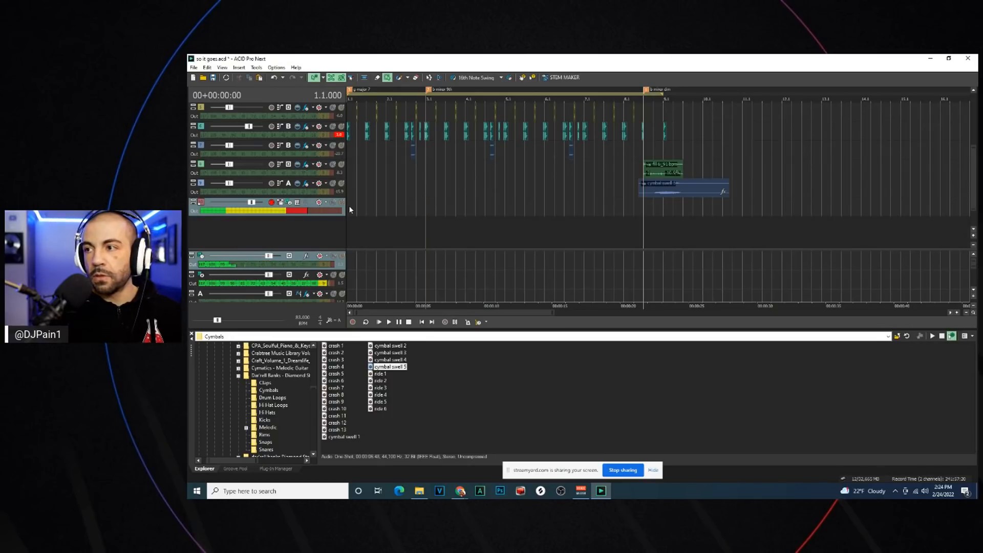
pyautogui.press('space')
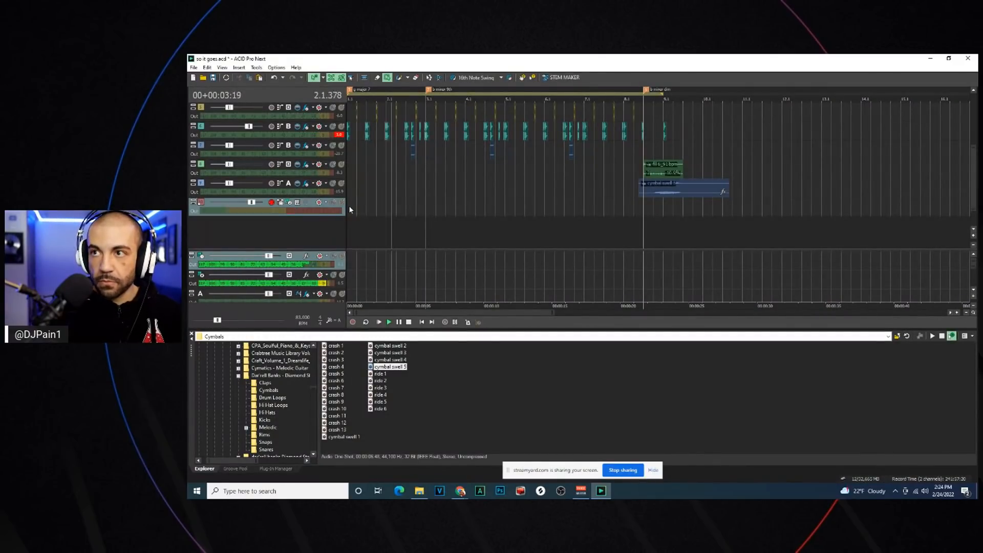
pyautogui.press('space')
pyautogui.press('space')
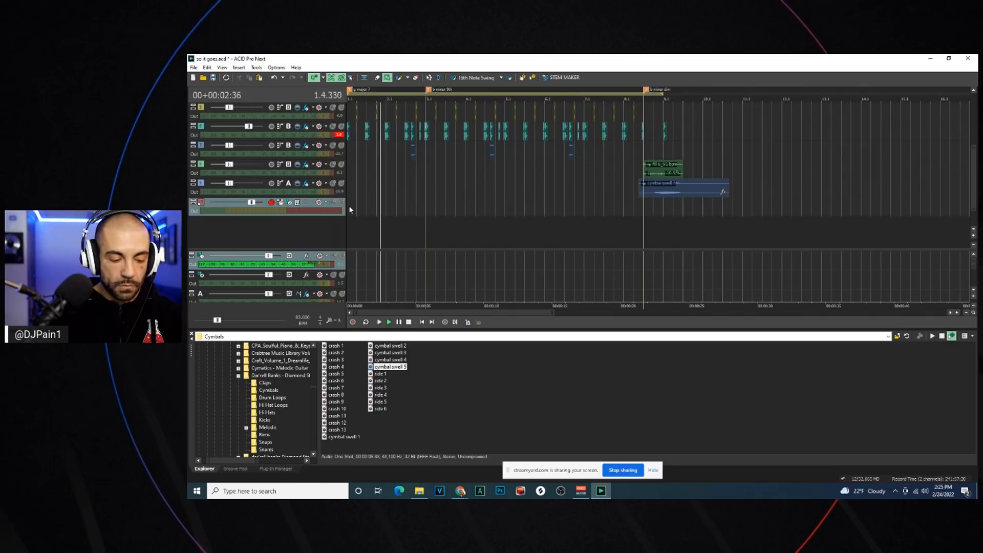
pyautogui.press('space')
pyautogui.press('space')
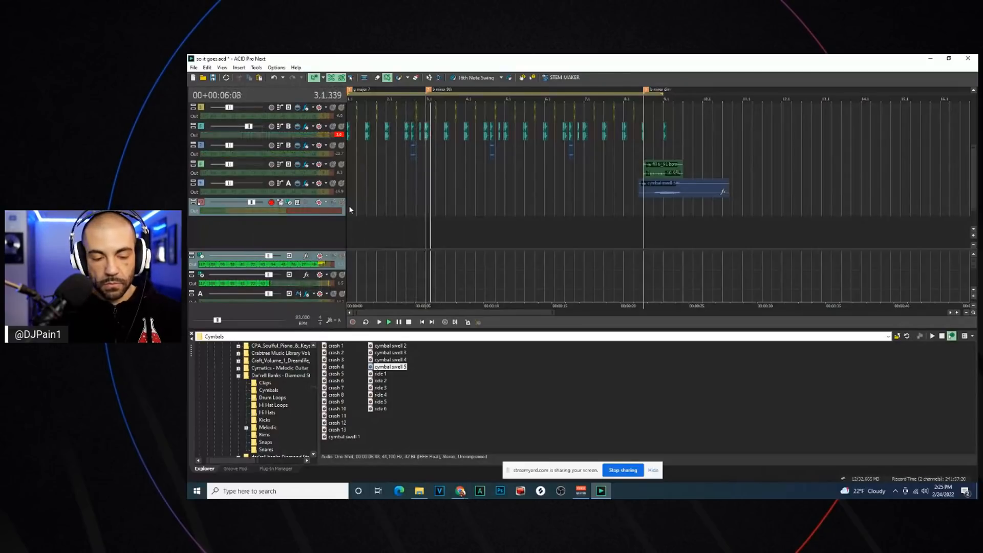
pyautogui.press('space')
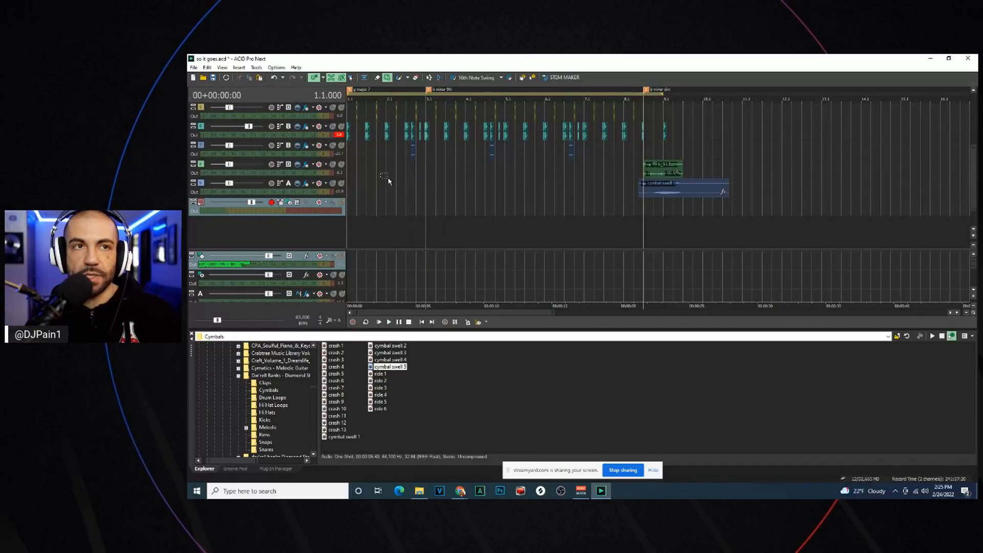
pyautogui.click(425, 217)
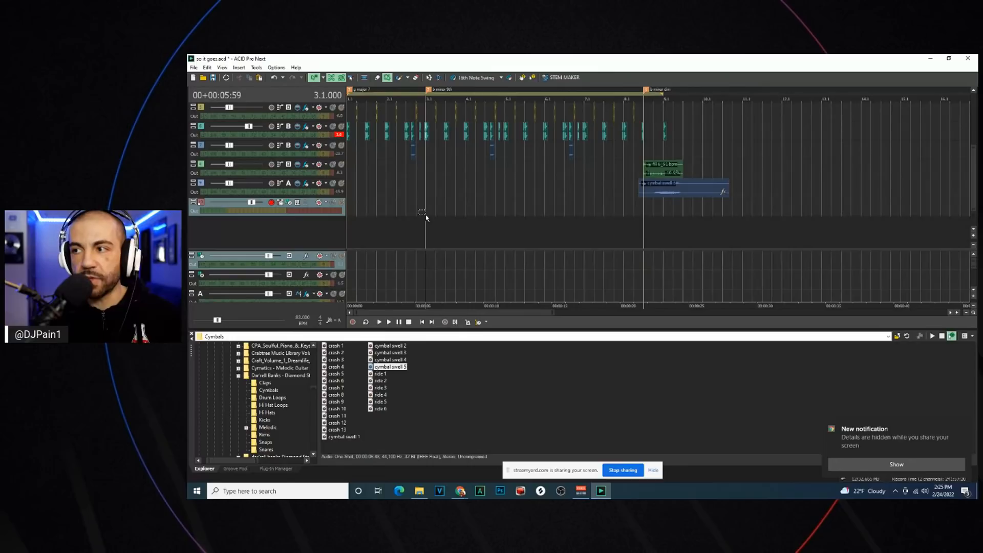
pyautogui.click(357, 212)
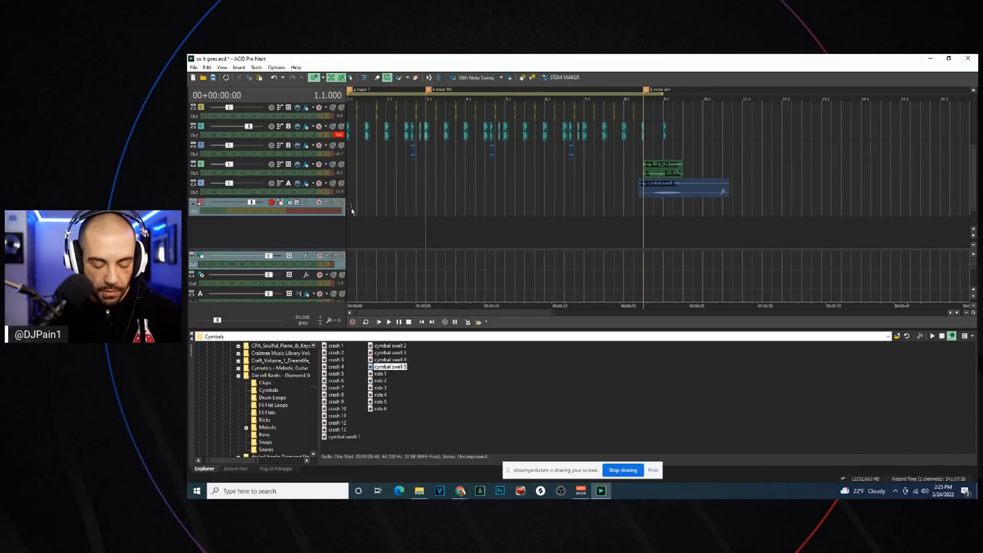
pyautogui.press('space')
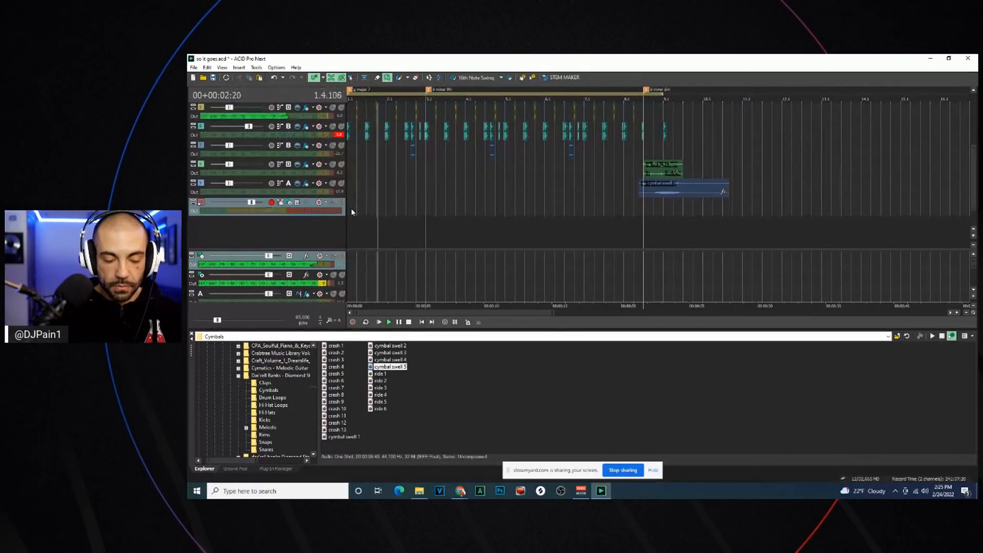
pyautogui.press('space')
# Record MIDI takes from 1.1 on the armed synth track, then delete the recording
pyautogui.hotkey('ctrl', 'r')
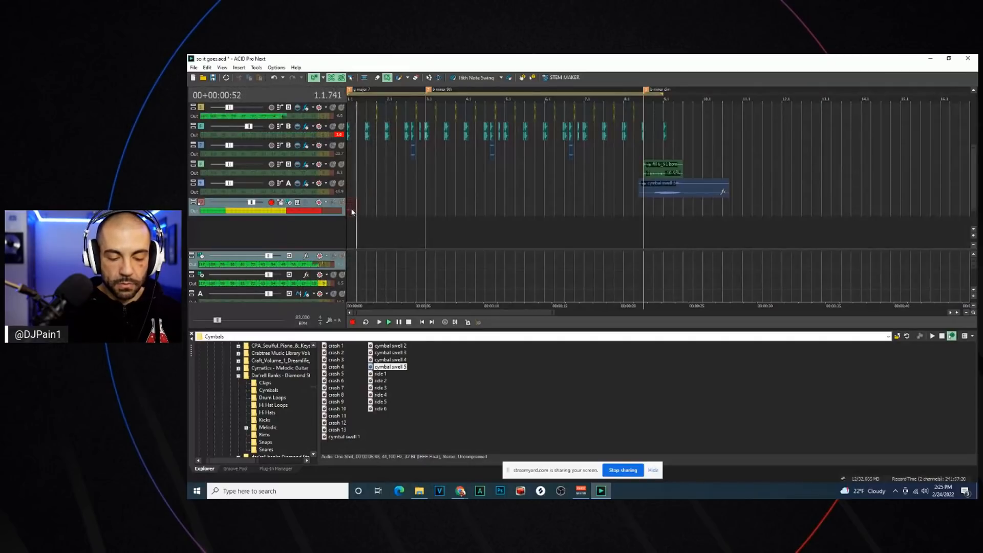
pyautogui.press('space')
pyautogui.press('space')
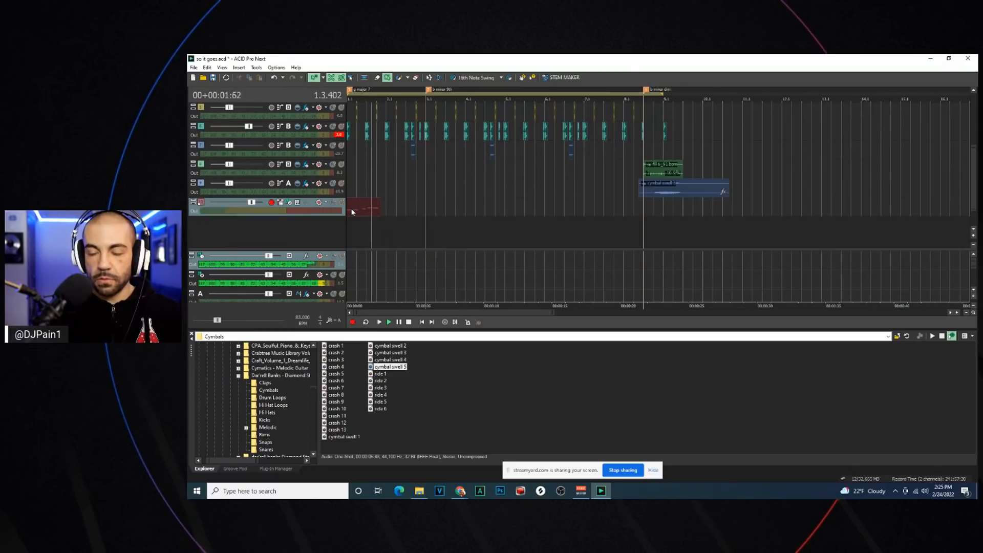
pyautogui.press('space')
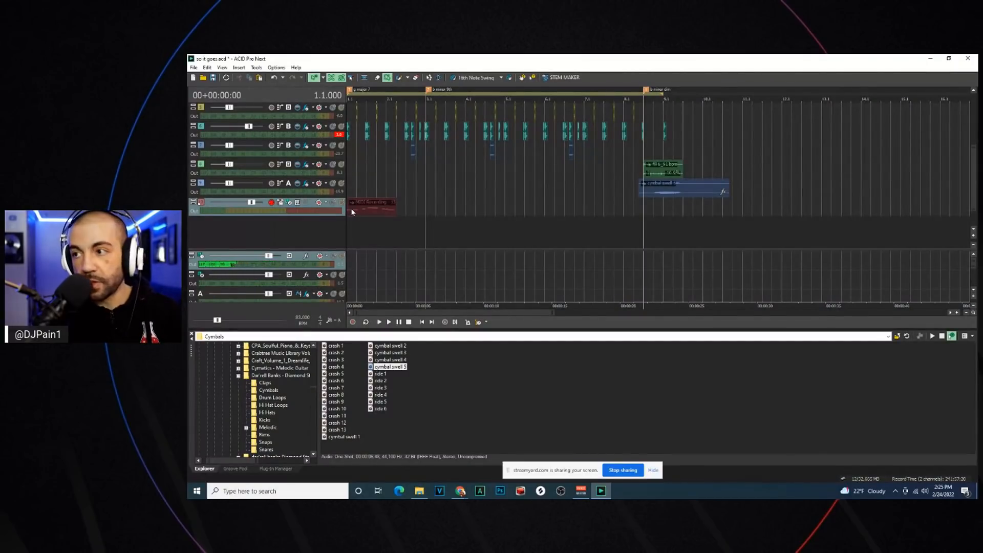
pyautogui.hotkey('ctrl', 'r')
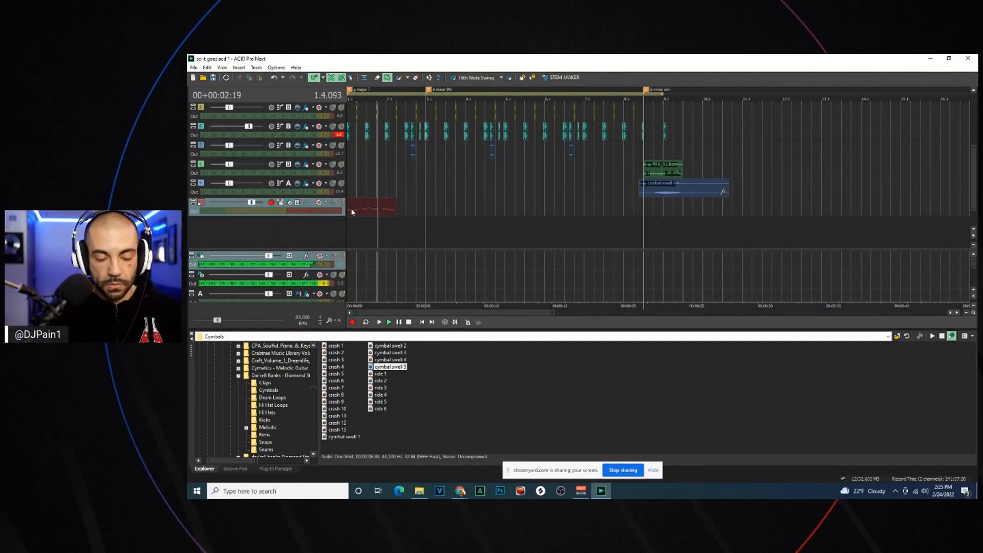
pyautogui.press('space')
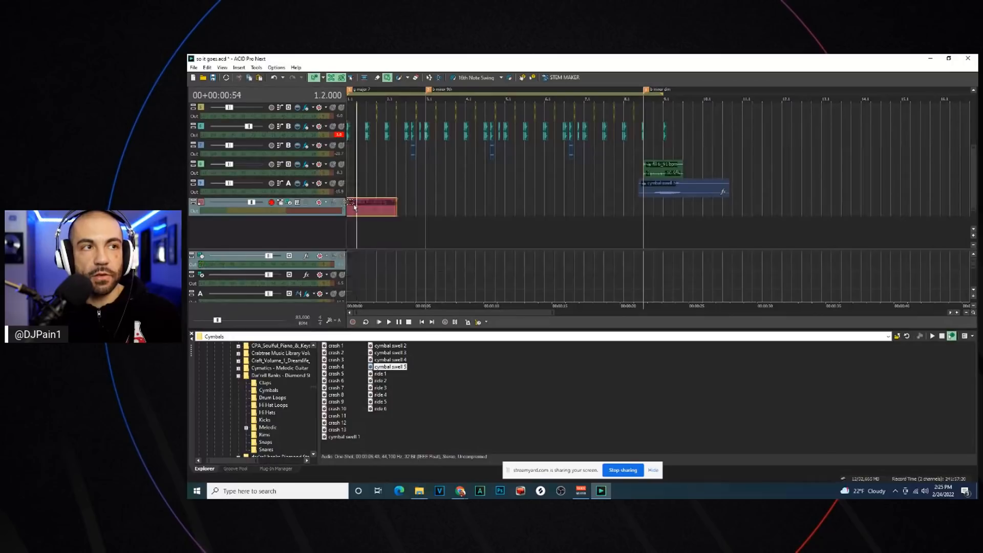
pyautogui.press('Delete')
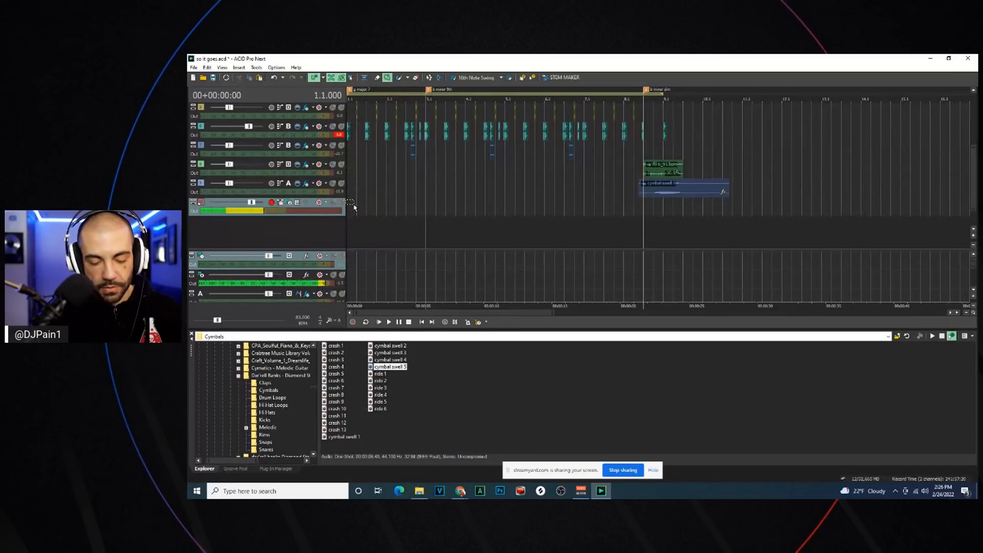
# Record a new two-bar MIDI take from 1.1 on the synth track, play it back and delete it
pyautogui.hotkey('ctrl', 'r')
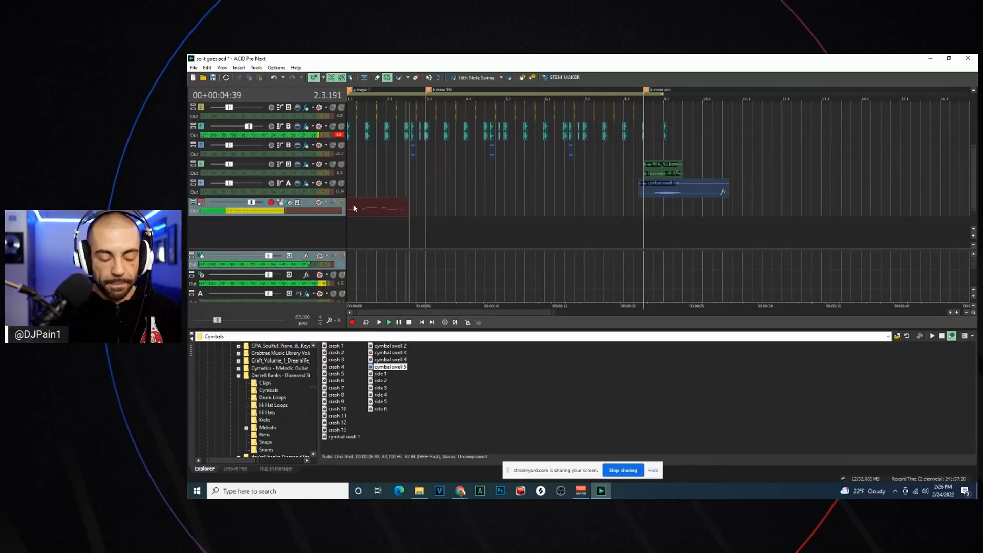
pyautogui.press('space')
pyautogui.press('space')
pyautogui.scroll(3, 353, 205)
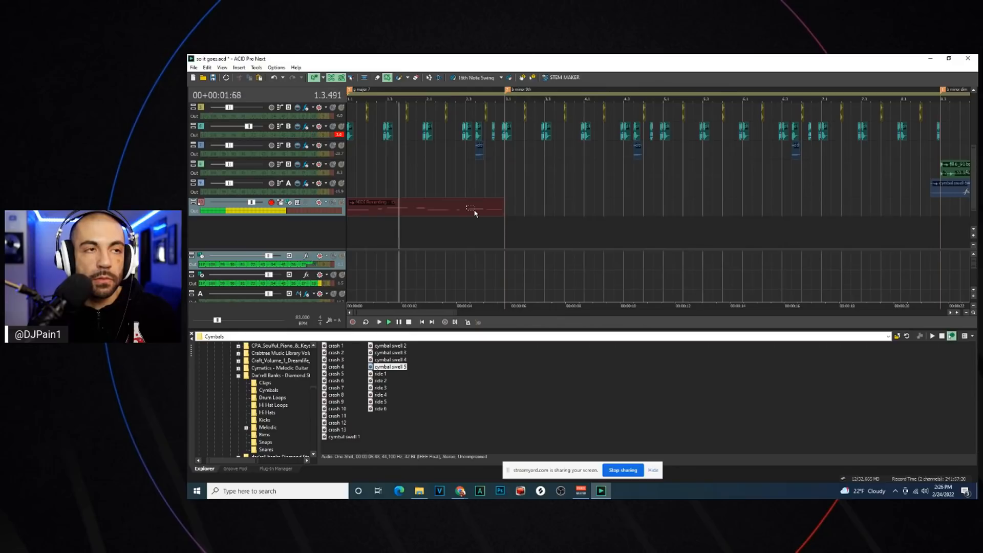
pyautogui.click(356, 210)
pyautogui.press('space')
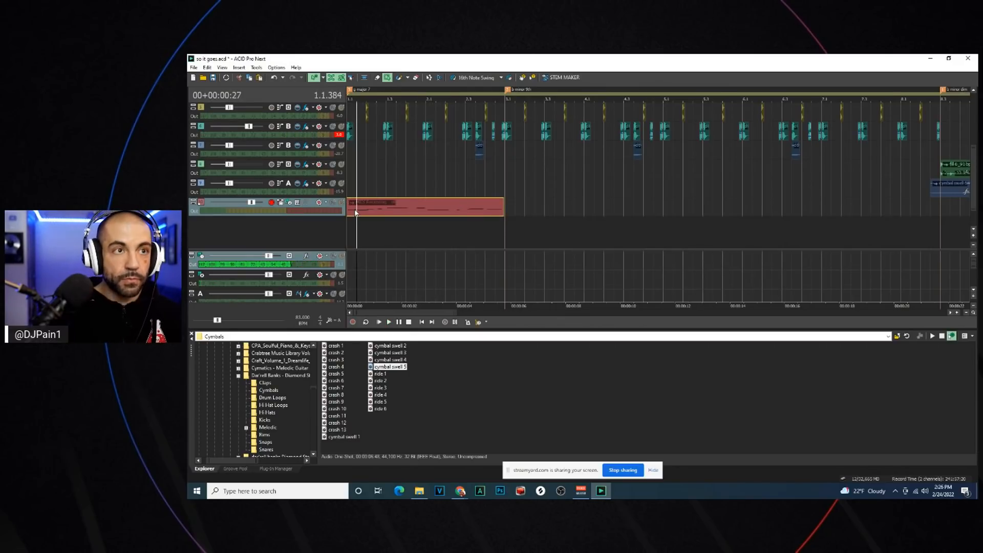
pyautogui.press('Delete')
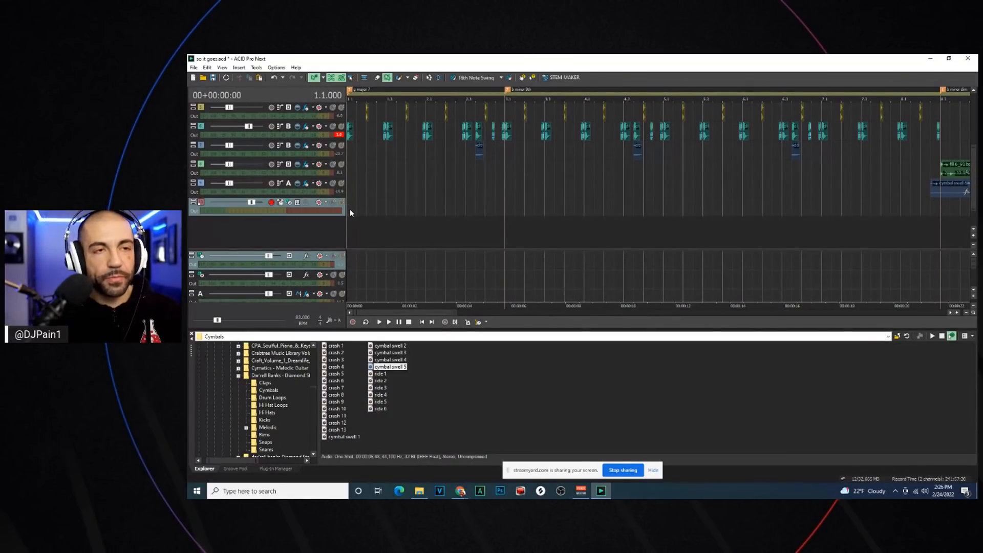
# Record a new MIDI take from 1.1 on the armed synth track, play it back and trim its end to 2.3
pyautogui.press('space')
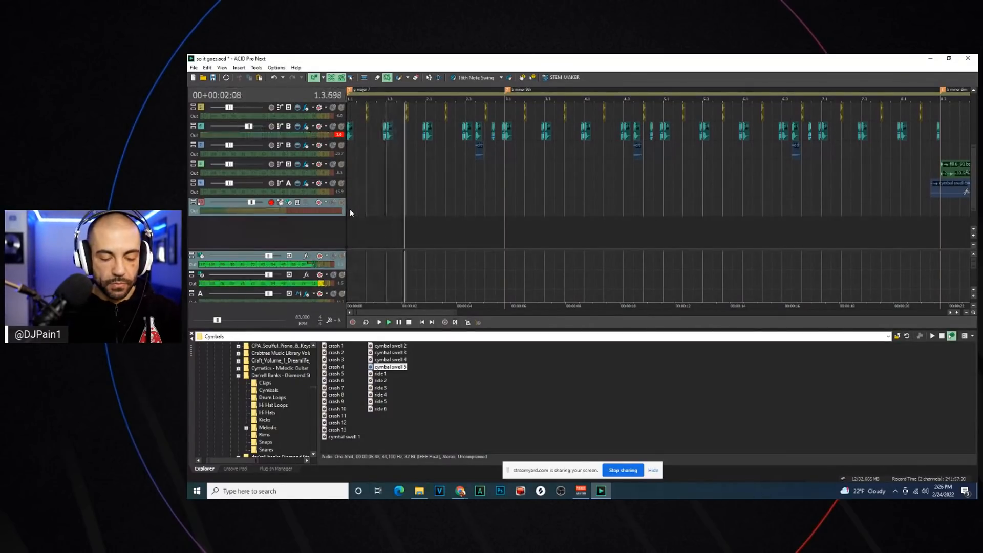
pyautogui.press('space')
pyautogui.hotkey('ctrl', 'r')
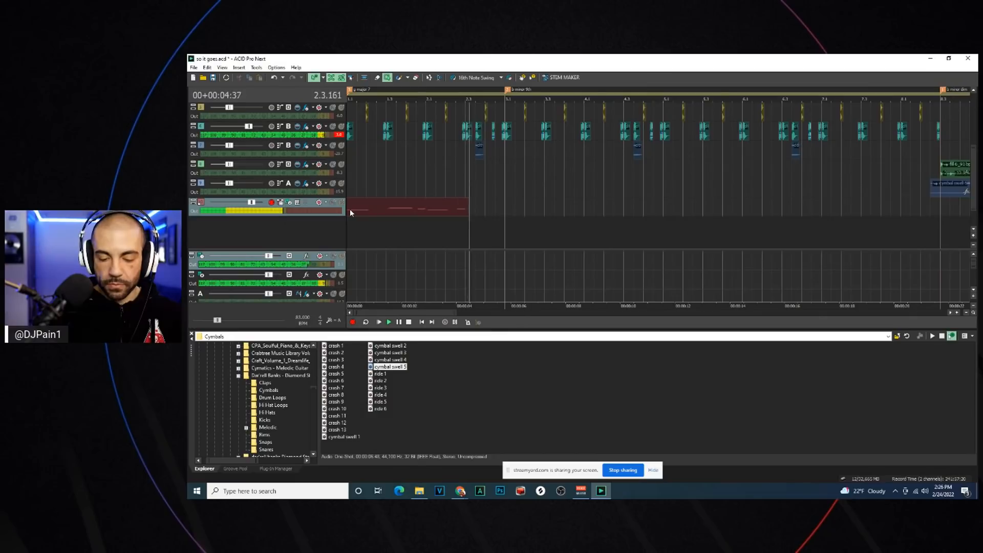
pyautogui.press('space')
pyautogui.press('space')
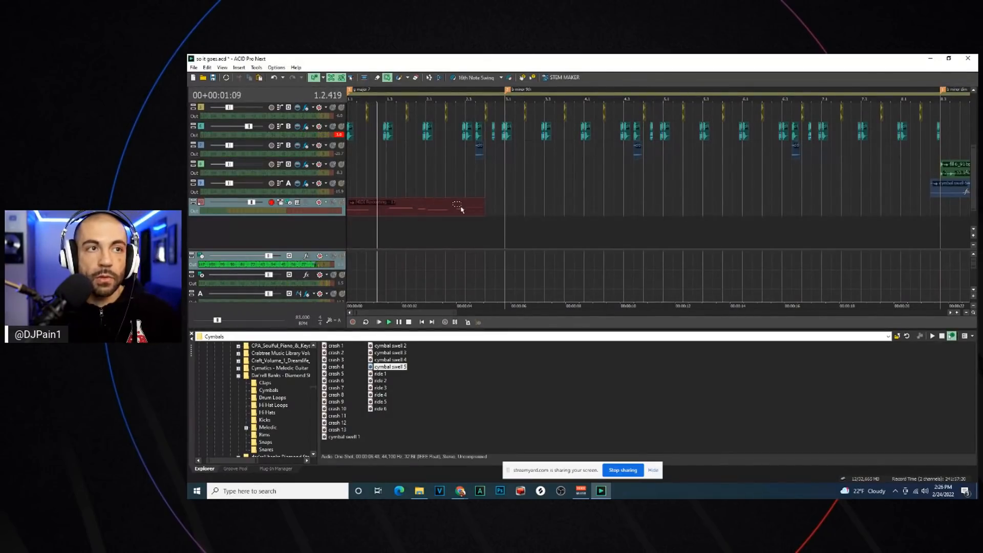
pyautogui.scroll(2, 463, 210)
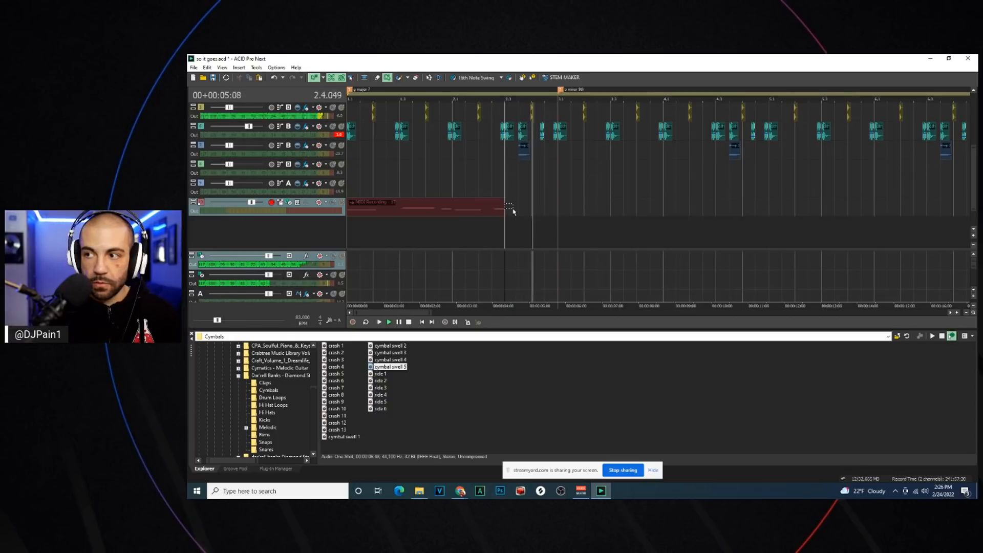
pyautogui.press('space')
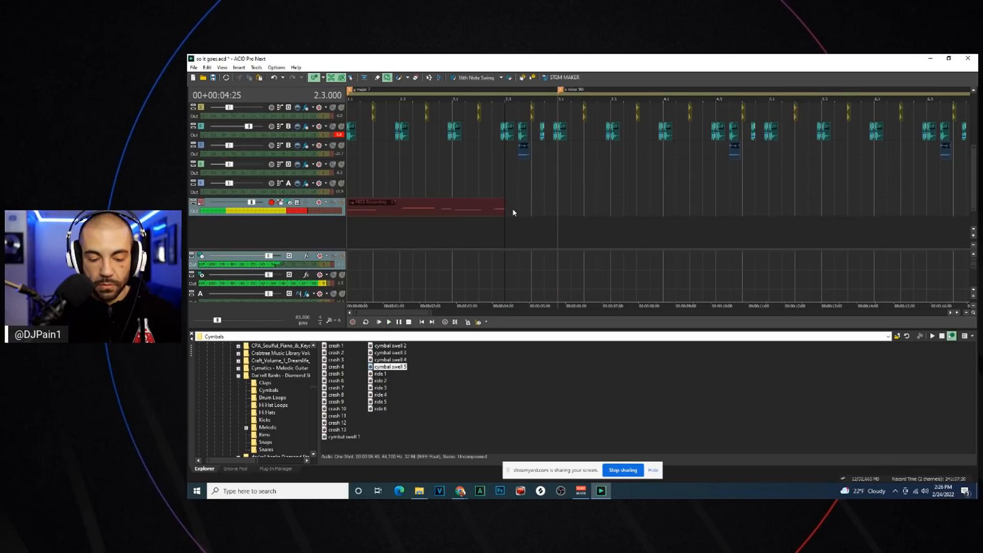
# Record the synth phrase from 2.3 on the armed MIDI track, replacing the first attempt with a second take
pyautogui.hotkey('ctrl', 'r')
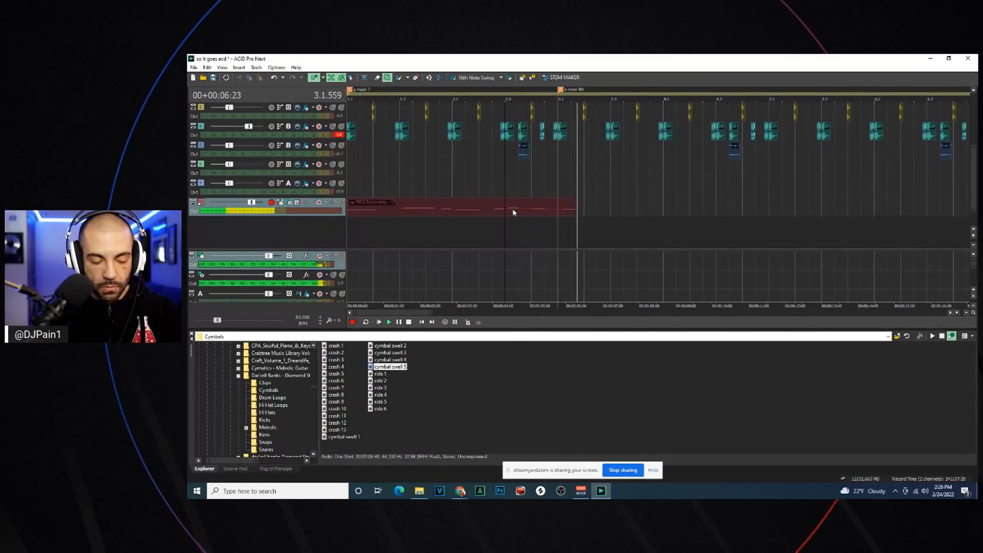
pyautogui.press('space')
pyautogui.hotkey('ctrl', 'r')
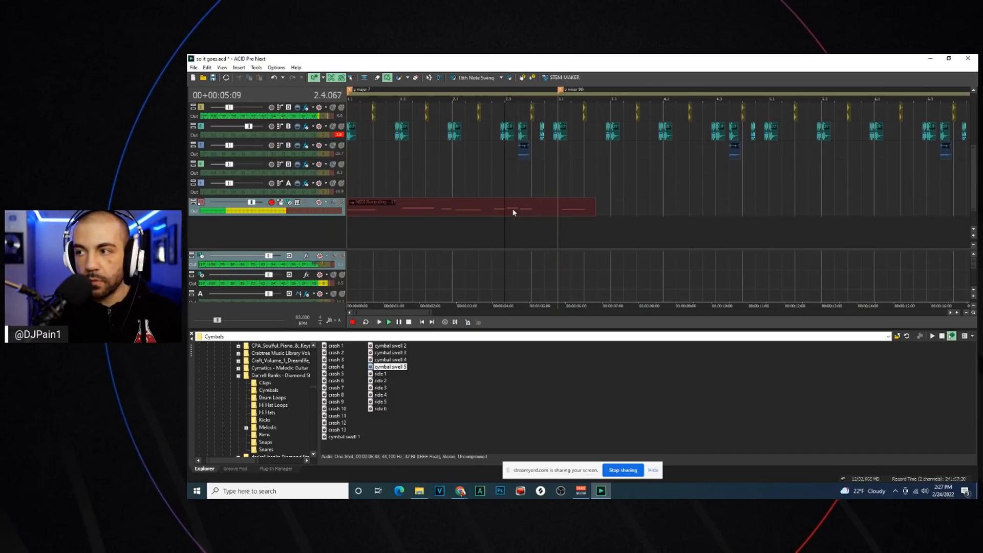
pyautogui.press('space')
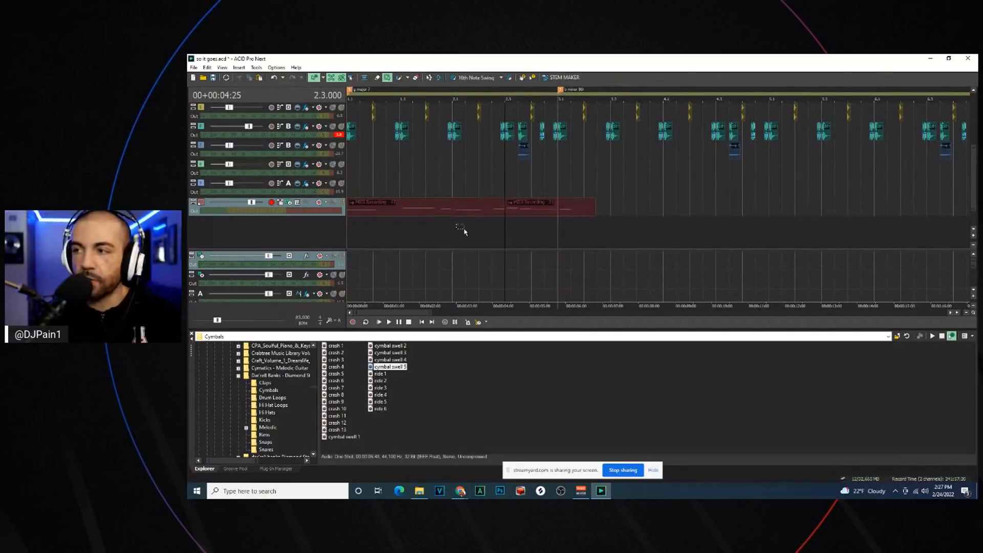
# Split the recording that starts at 2.3 at 3.1, delete the part after it and play back the remaining phrase
pyautogui.press('space')
pyautogui.click(560, 211)
pyautogui.press('s')
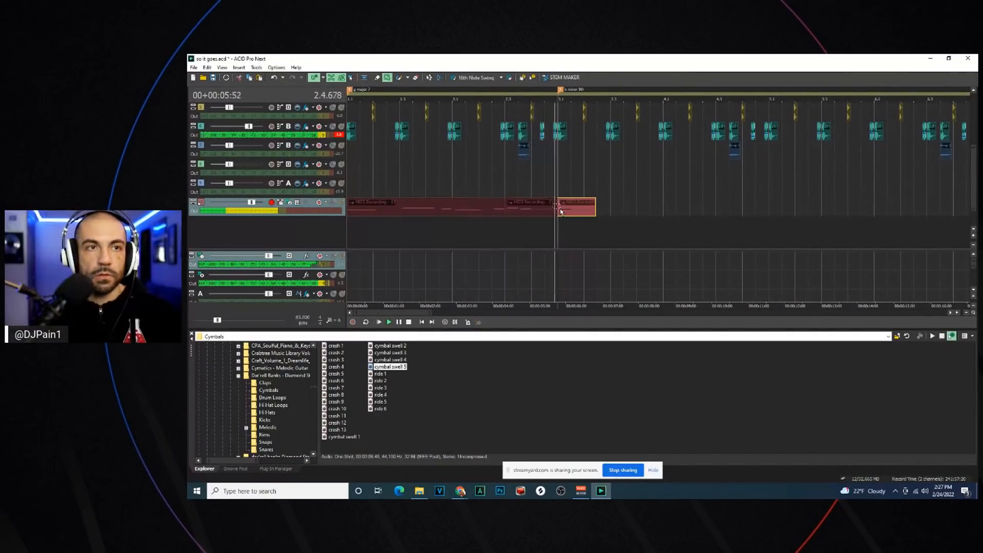
pyautogui.press('Delete')
pyautogui.press('space')
pyautogui.click(533, 211)
pyautogui.press('space')
pyautogui.press('space')
pyautogui.press('space')
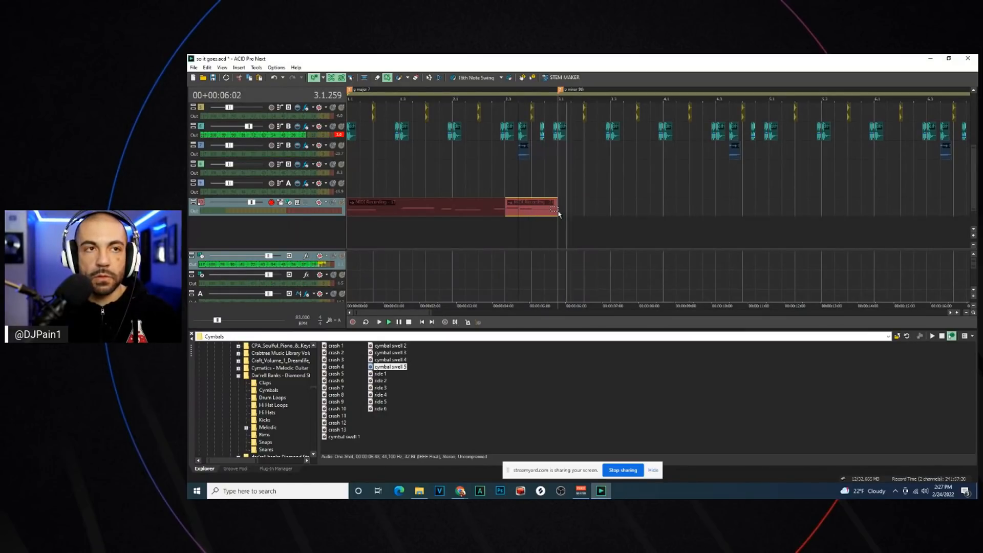
# Record a two-bar MIDI phrase from 3.1 on the armed synth track
pyautogui.click(560, 213)
pyautogui.press('space')
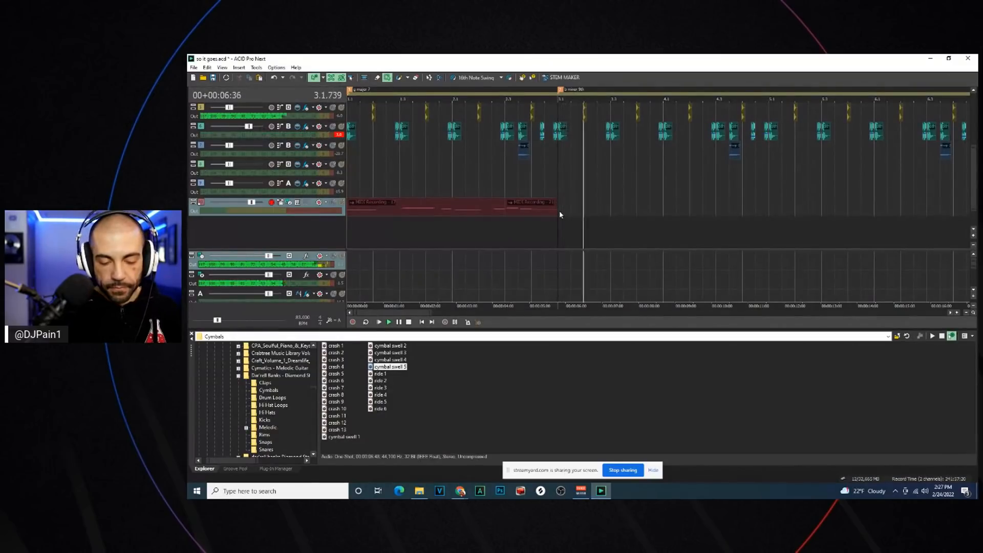
pyautogui.press('space')
pyautogui.hotkey('ctrl', 'r')
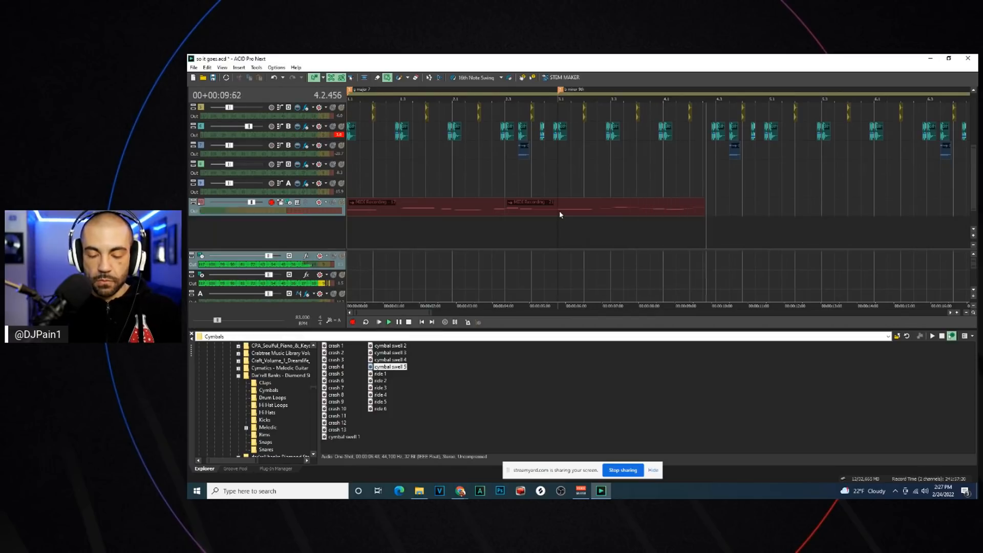
pyautogui.press('space')
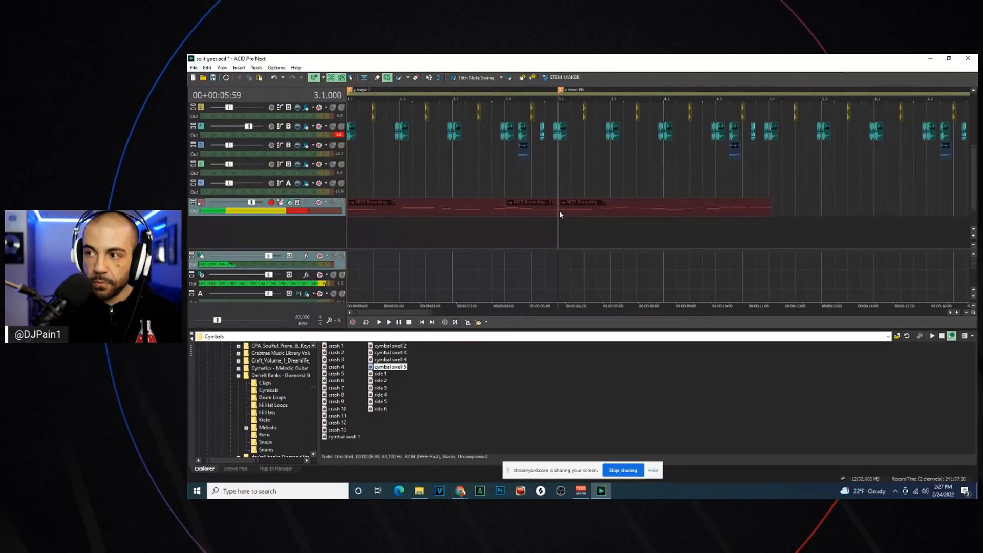
# Play back the take that starts at 3.1, split it at 4.1 and delete the part after 4.1
pyautogui.press('space')
pyautogui.scroll(2, 564, 213)
pyautogui.click(620, 212)
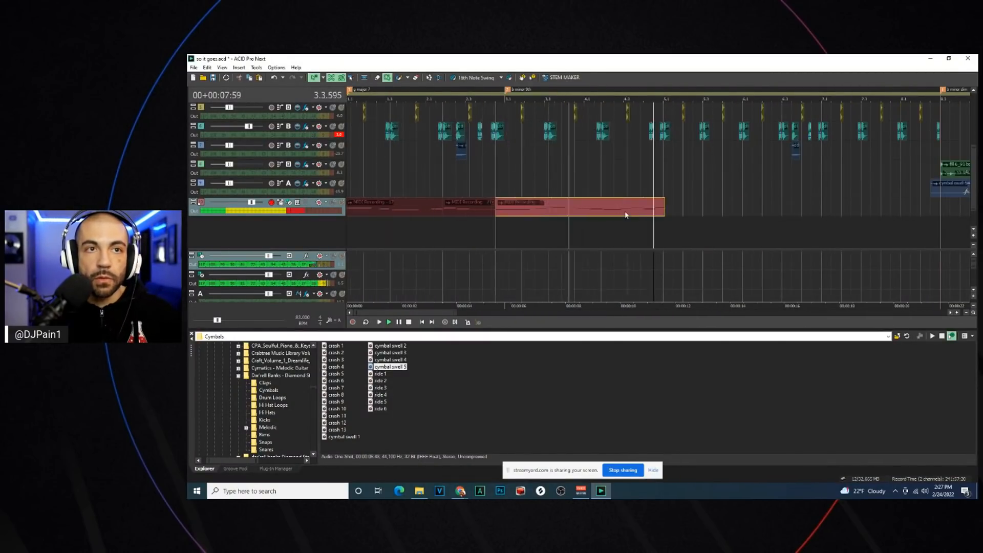
pyautogui.press('space')
pyautogui.click(582, 210)
pyautogui.press('space')
pyautogui.click(606, 209)
pyautogui.press('space')
pyautogui.click(560, 208)
pyautogui.press('space')
pyautogui.press('space')
pyautogui.click(576, 209)
pyautogui.press('s')
pyautogui.press('Delete')
# Record the MIDI phrase from 4.1 twice on the synth track, keeping the second take and ending it at 5.1
pyautogui.hotkey('ctrl', 'r')
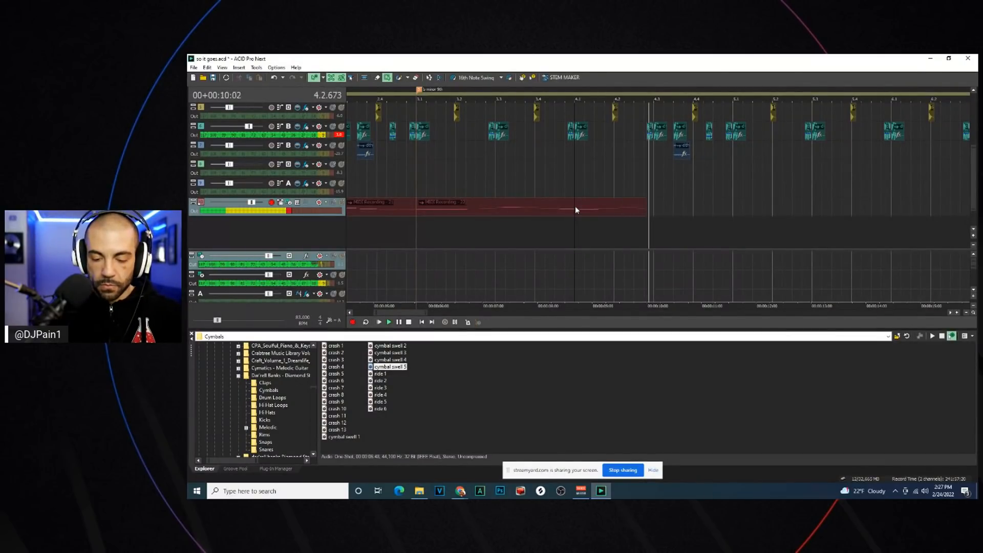
pyautogui.press('space')
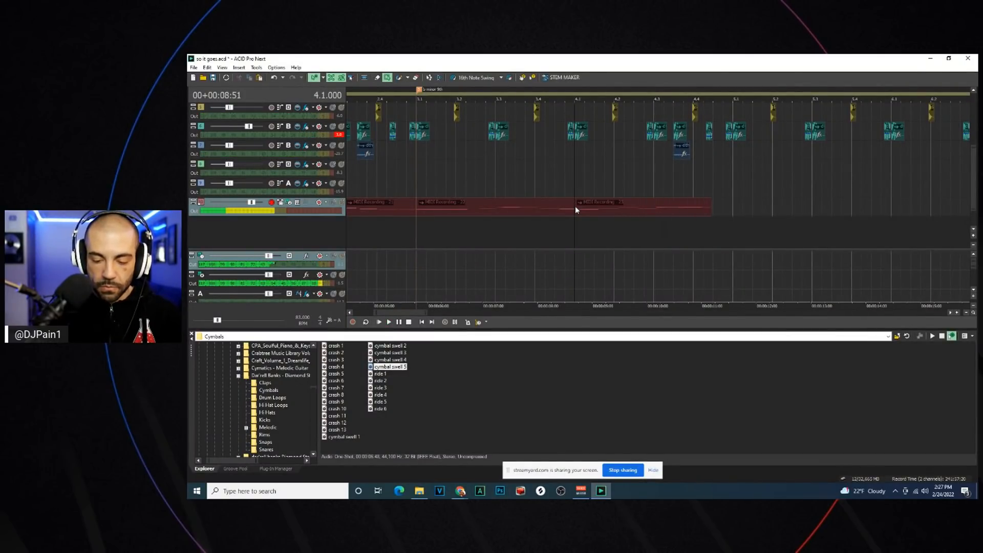
pyautogui.hotkey('ctrl', 'r')
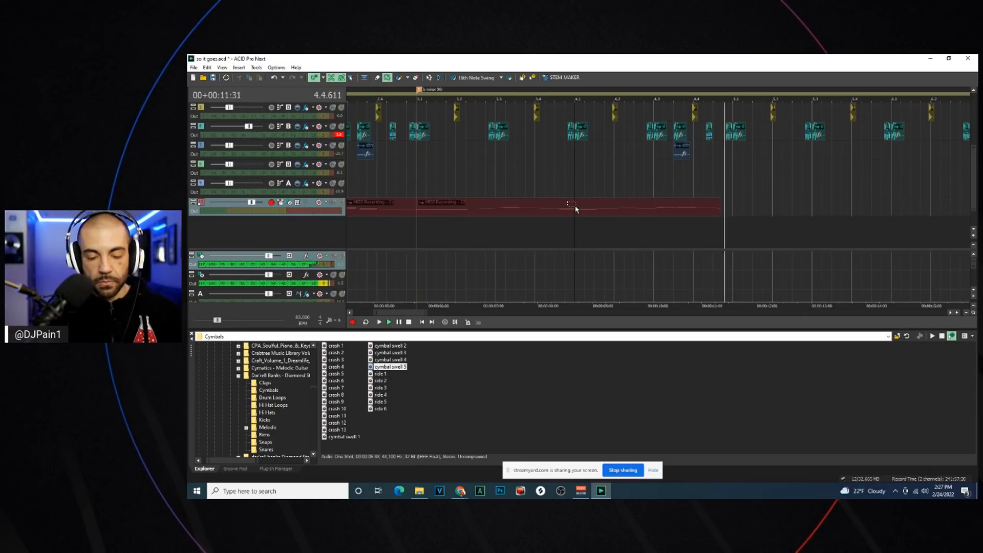
pyautogui.press('space')
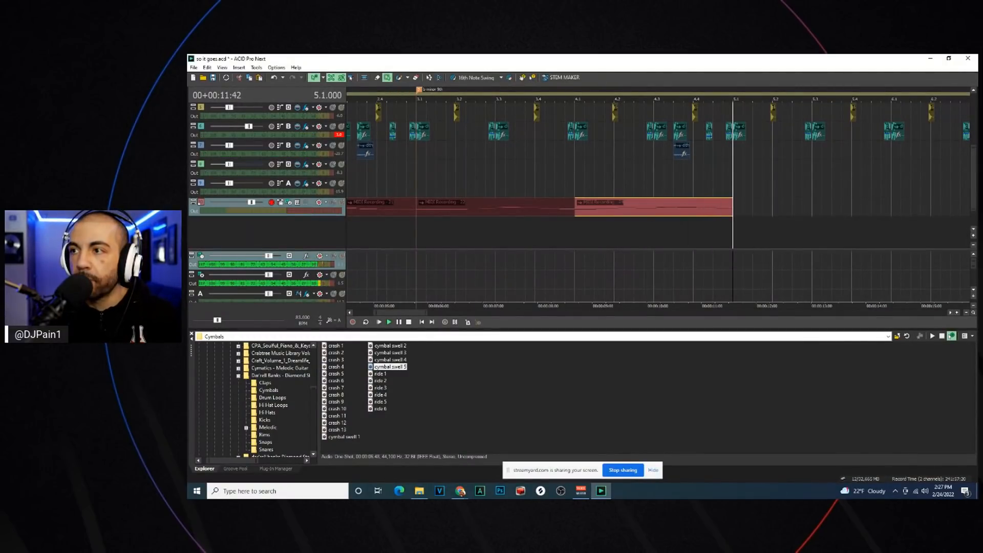
# Open the recording between 4.1 and 5.1 in the piano roll and examine its notes
pyautogui.doubleClick(640, 207)
pyautogui.moveTo(672, 114); pyautogui.dragTo(892, 262)
pyautogui.click(610, 211)
pyautogui.moveTo(582, 259); pyautogui.dragTo(599, 120)
pyautogui.scroll(-5, 650, 287)
pyautogui.moveTo(933, 218); pyautogui.dragTo(934, 244)
pyautogui.scroll(4, 483, 255)
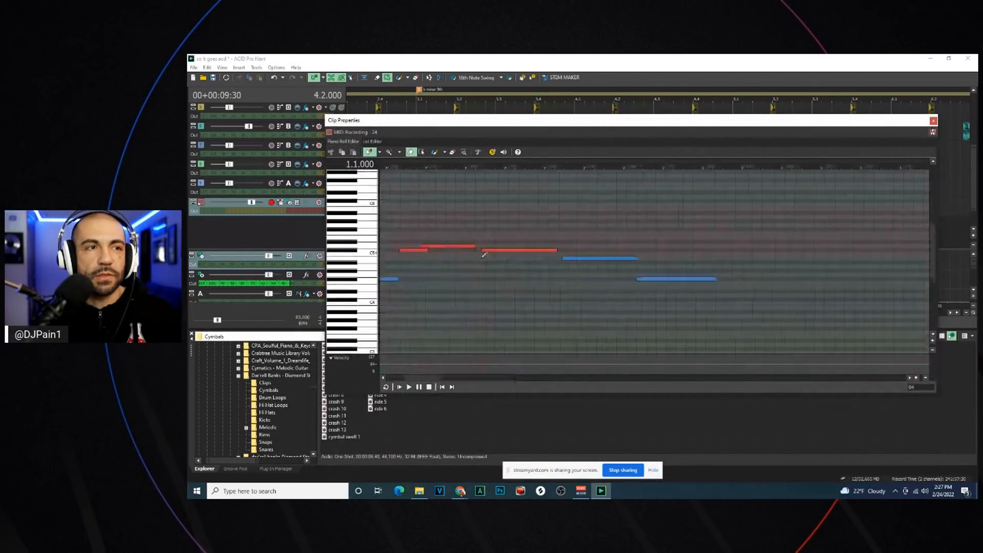
pyautogui.scroll(-3, 495, 253)
pyautogui.scroll(-3, 432, 281)
pyautogui.press('space')
pyautogui.scroll(6, 397, 282)
pyautogui.scroll(-3, 468, 282)
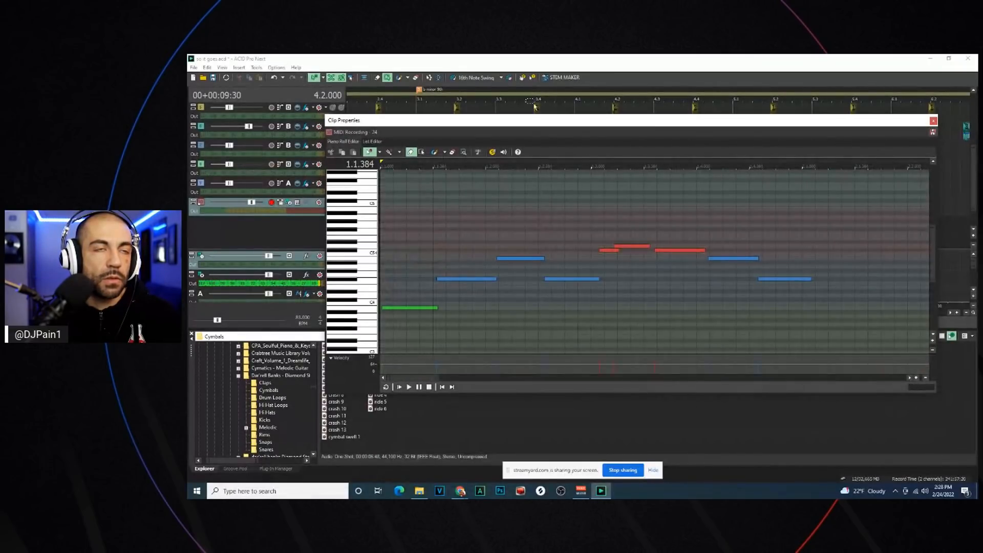
# Move the piano roll window off the tracks and compare the 3.1 and 4.1 recordings while playing from 4.1
pyautogui.moveTo(515, 122); pyautogui.dragTo(701, 249)
pyautogui.click(568, 210)
pyautogui.press('space')
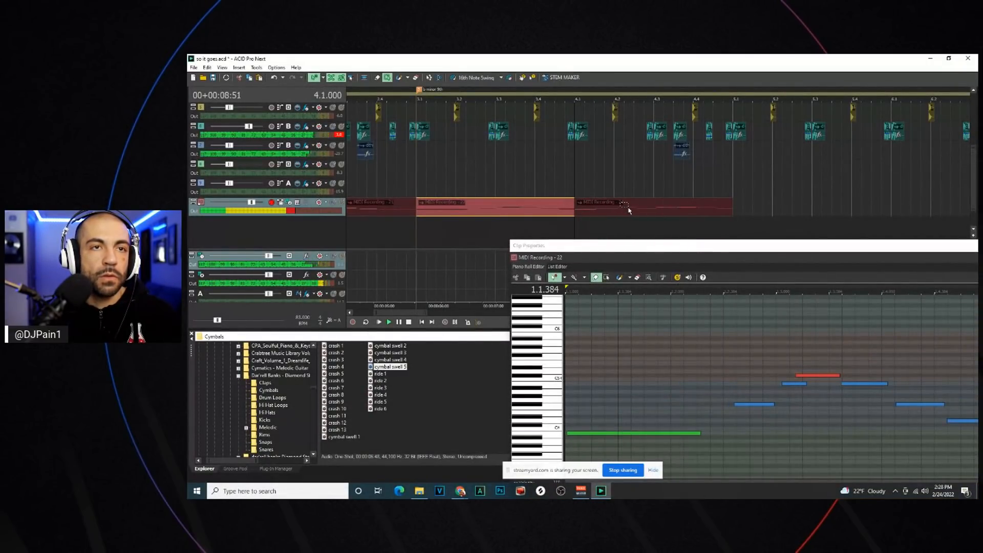
pyautogui.press('space')
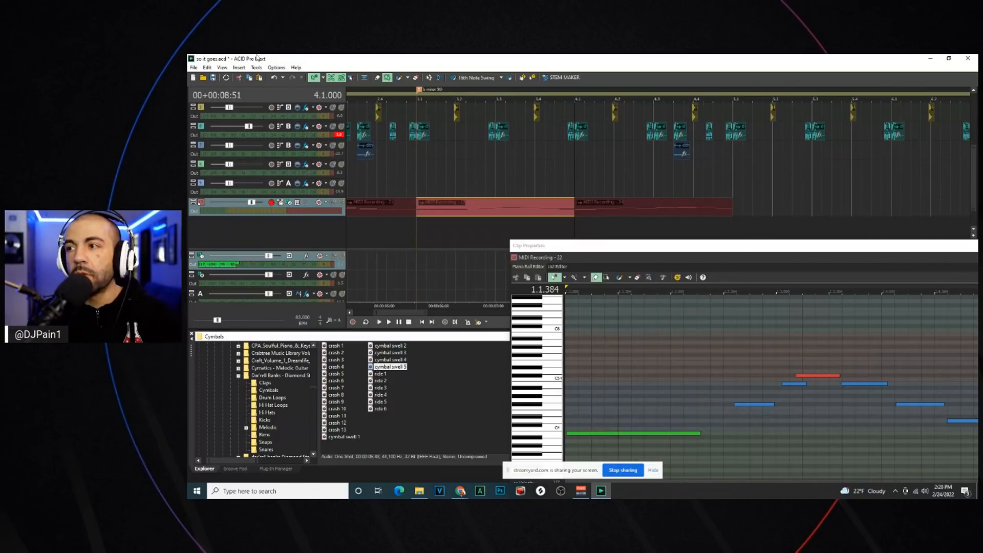
pyautogui.press('space')
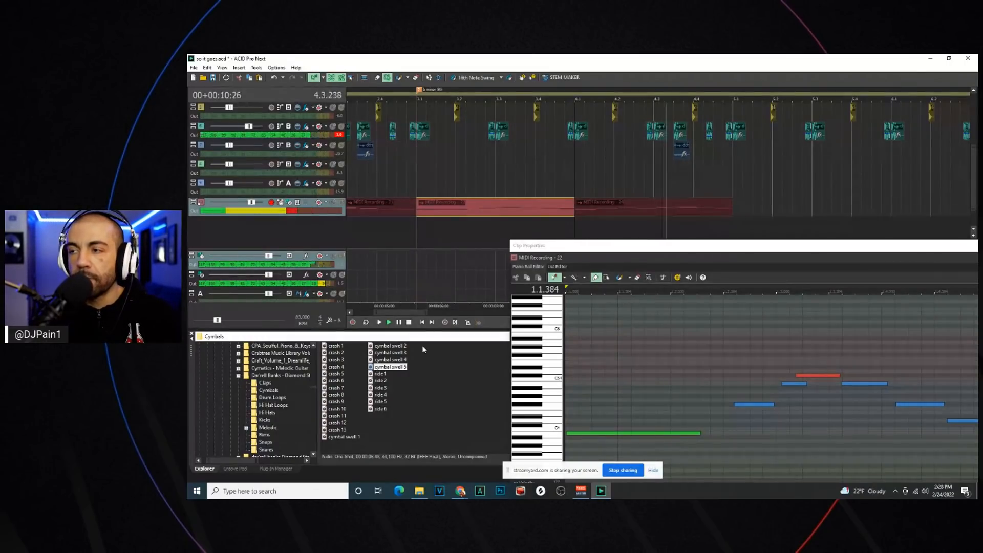
pyautogui.click(671, 211)
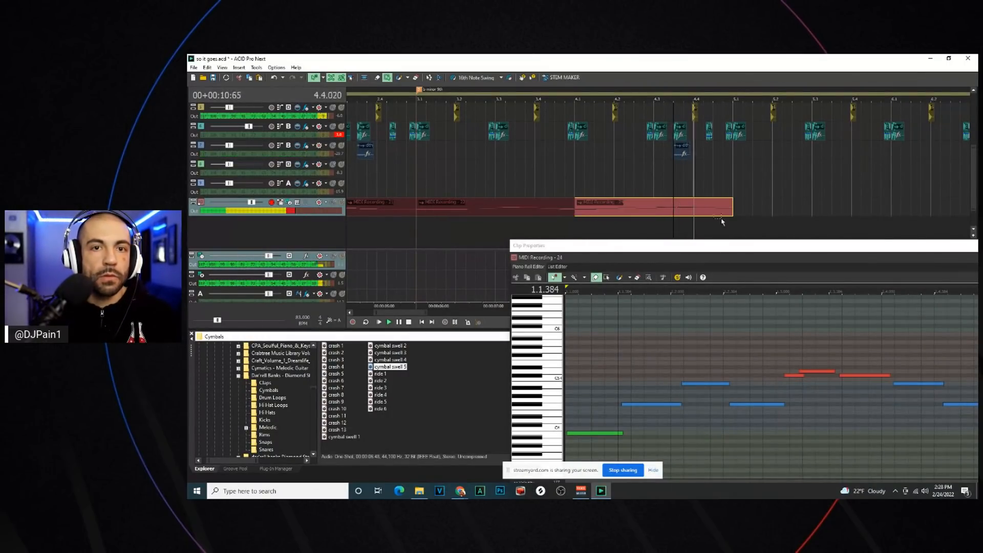
# Inspect the short high notes in the 4.1 recording's piano roll and close the clip properties
pyautogui.doubleClick(671, 211)
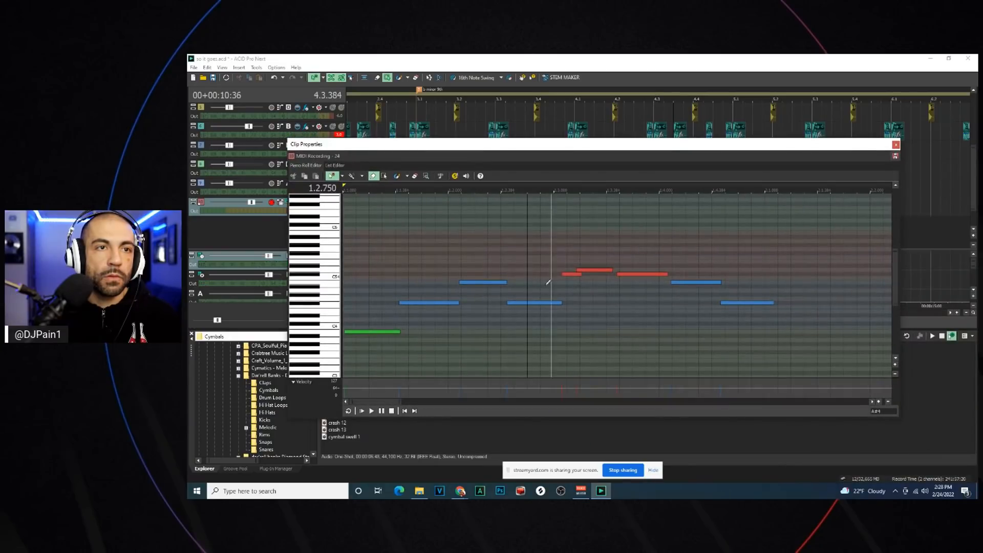
pyautogui.press('space')
pyautogui.moveTo(649, 150); pyautogui.dragTo(579, 148)
pyautogui.scroll(2, 560, 235)
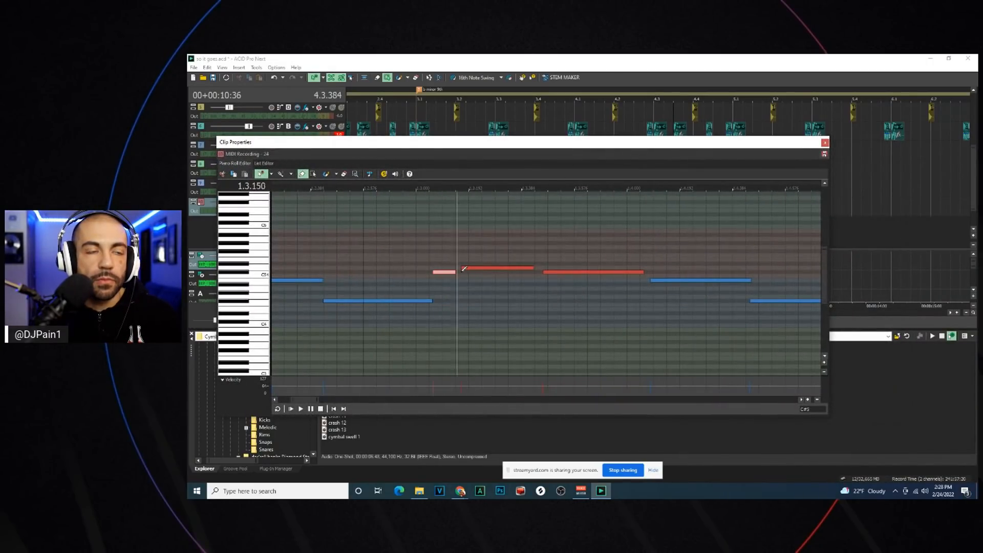
pyautogui.scroll(3, 482, 269)
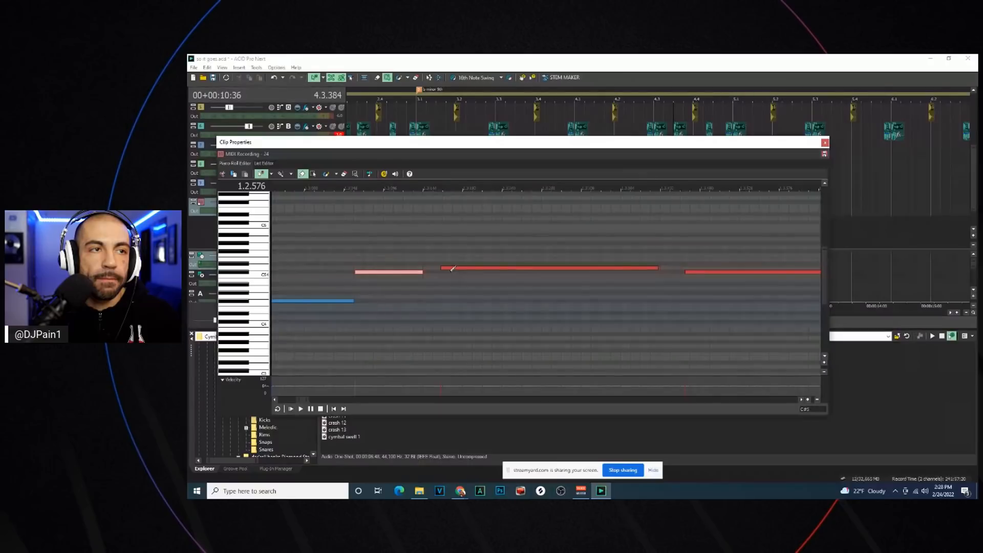
pyautogui.scroll(-4, 461, 272)
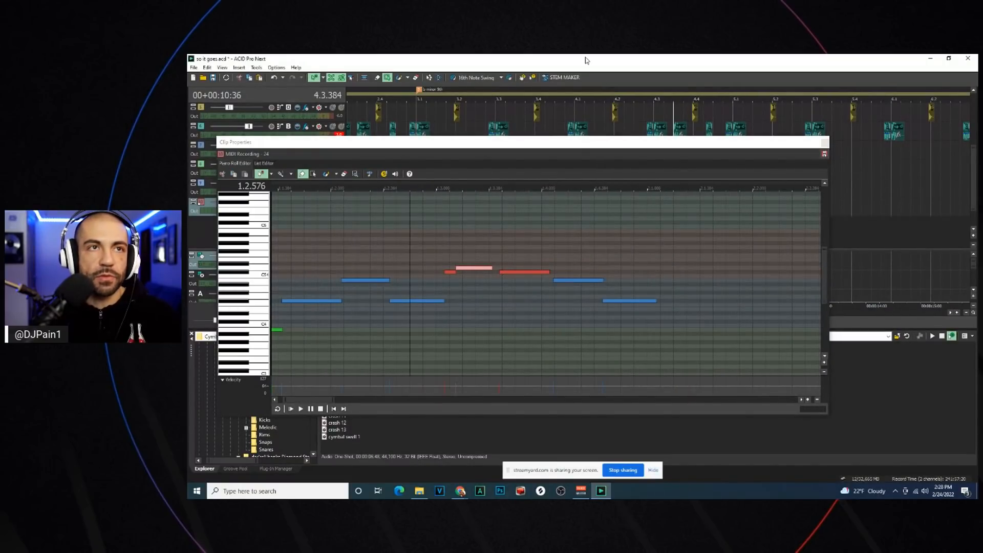
pyautogui.click(825, 142)
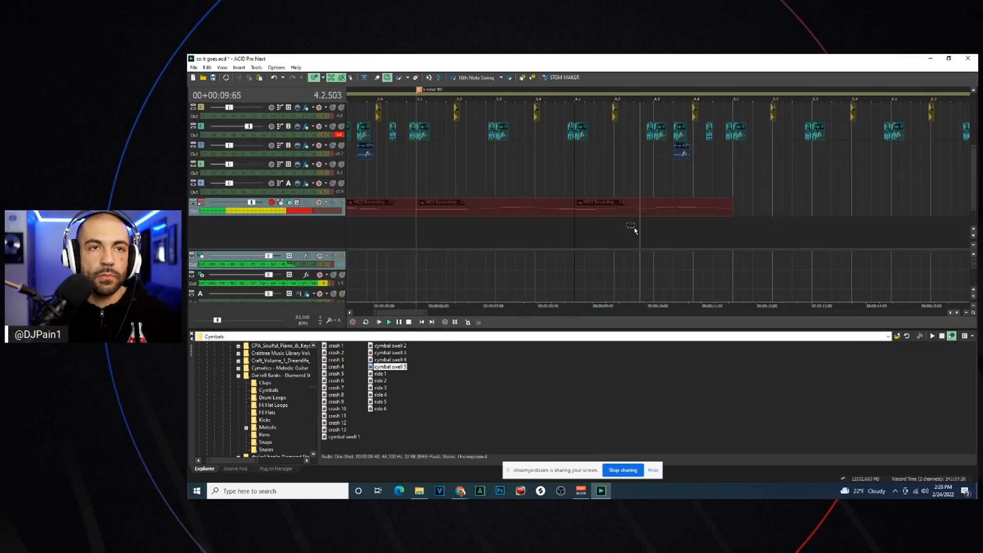
# Split the 4.1 recording at 4.3, delete the second half and record a replacement phrase from 4.3
pyautogui.press('space')
pyautogui.click(661, 206)
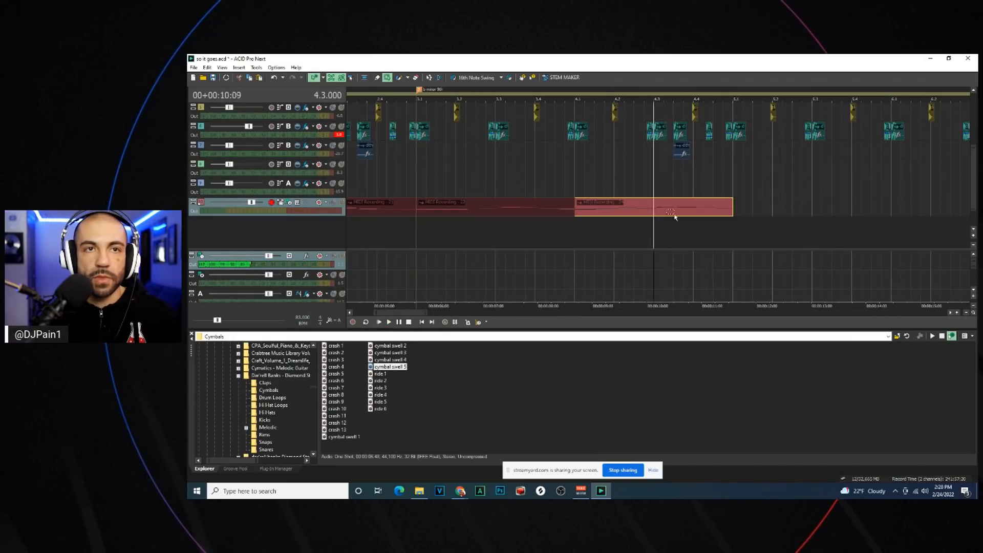
pyautogui.press('s')
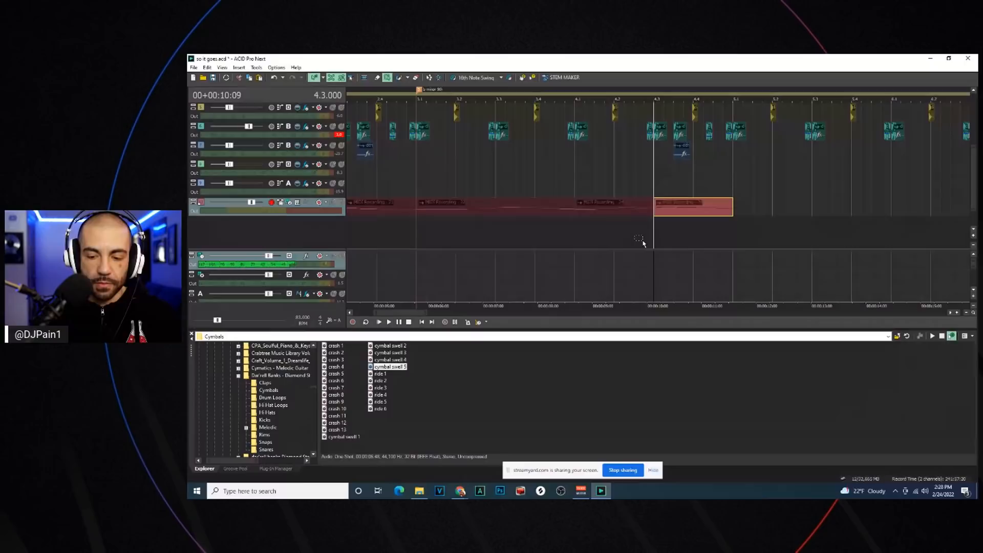
pyautogui.press('Delete')
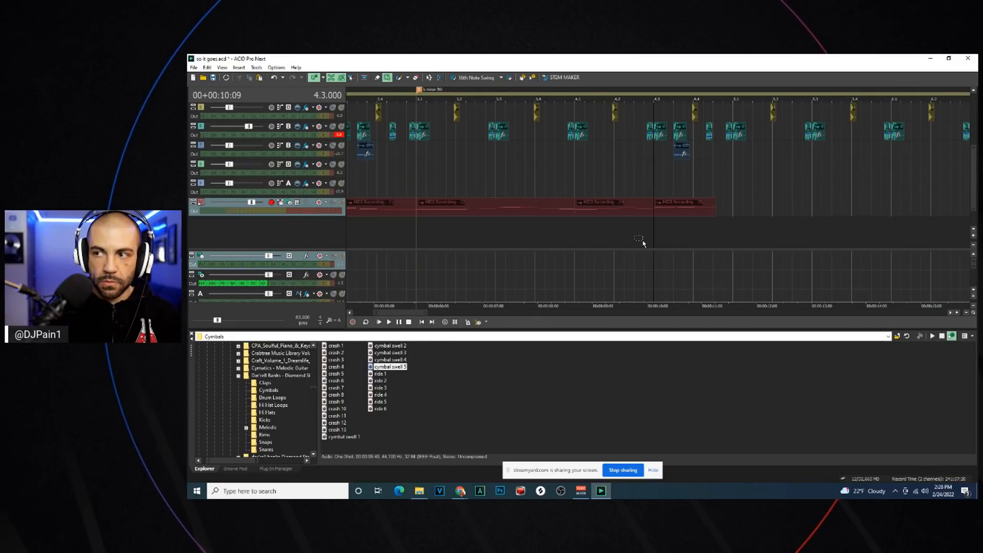
# Play back the phrase at 4.3, re-record it from 4.3 and listen to the new take
pyautogui.press('space')
pyautogui.scroll(-3, 658, 217)
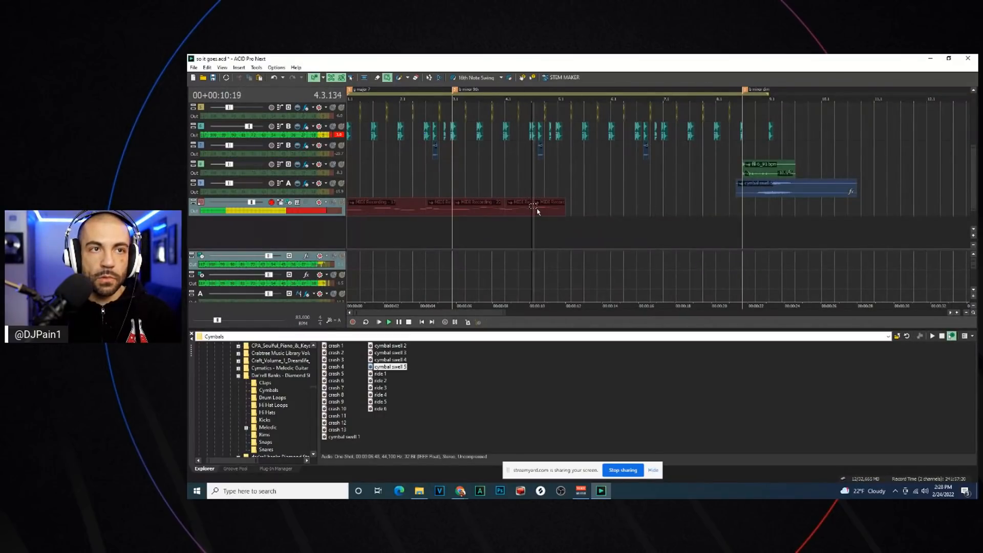
pyautogui.press('space')
pyautogui.press('space')
pyautogui.press('space')
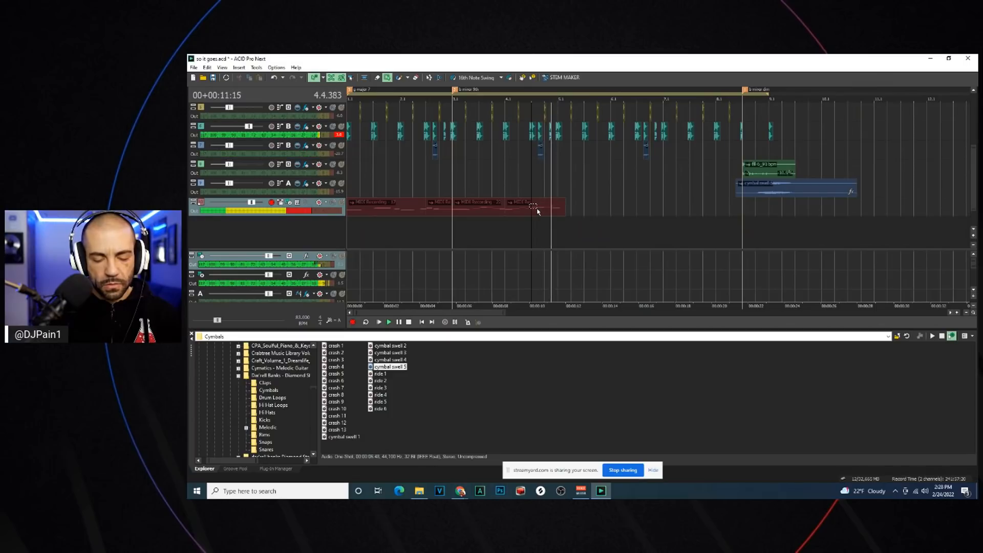
pyautogui.press('space')
pyautogui.press('space')
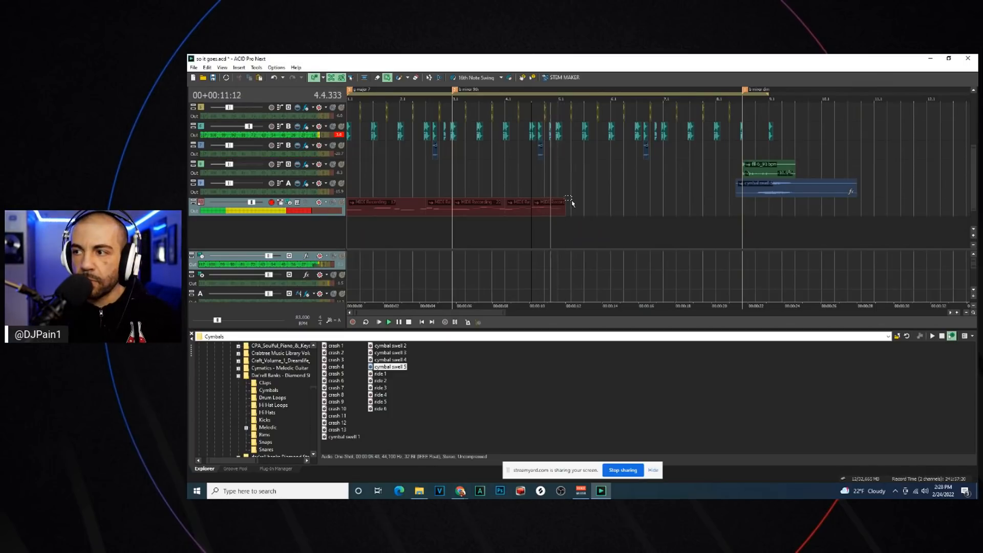
# Split the synth recording at 4.4, delete the part after it and record a replacement phrase from 4.4
pyautogui.scroll(5, 552, 207)
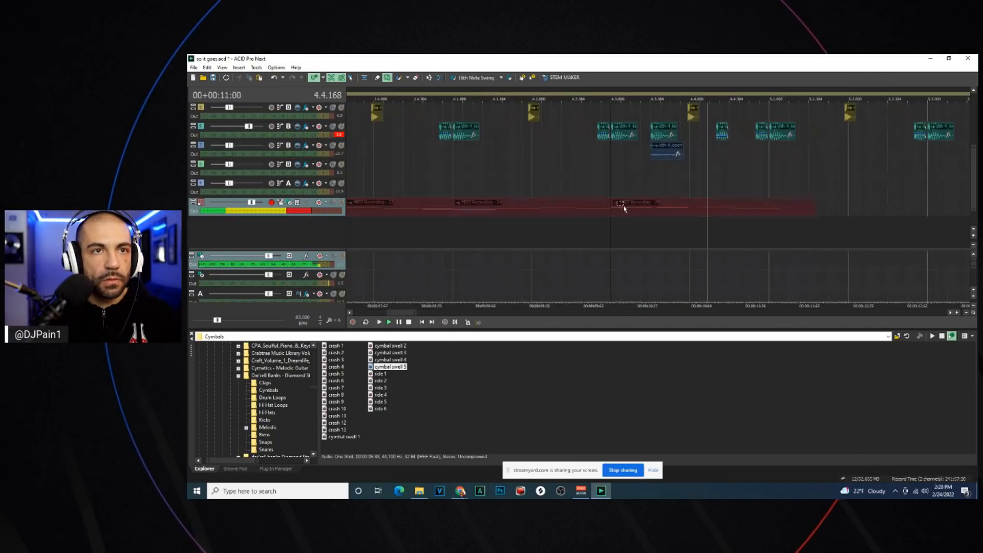
pyautogui.click(692, 212)
pyautogui.press('s')
pyautogui.press('Delete')
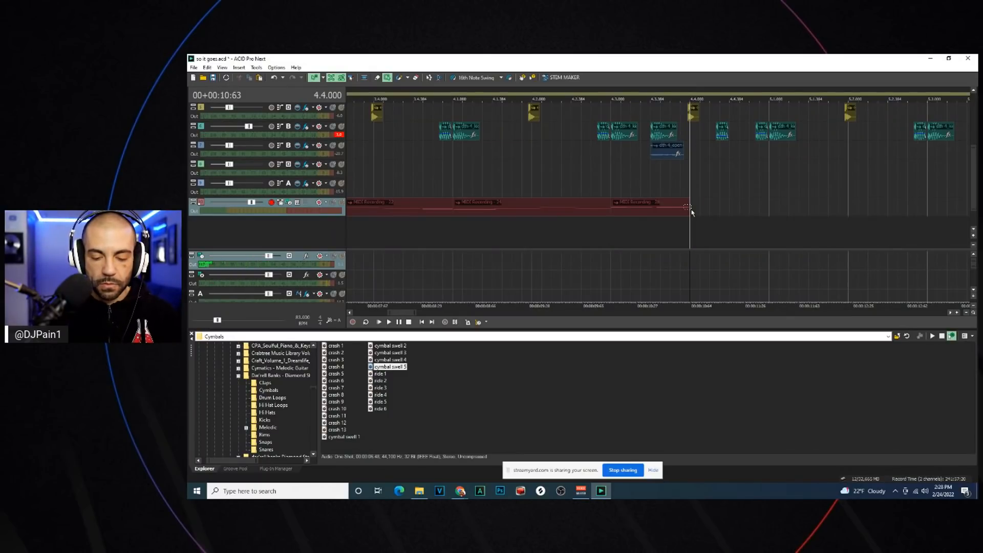
pyautogui.hotkey('ctrl', 'r')
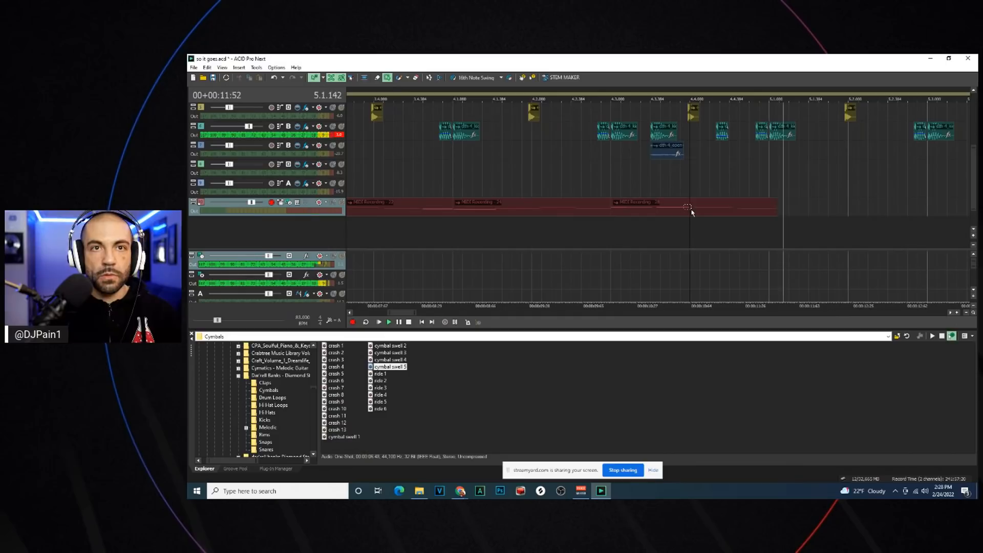
# Stop the recording and trim the new synth clip so it ends at 5.1
pyautogui.press('space')
pyautogui.click(774, 209)
pyautogui.press('Delete')
pyautogui.scroll(-2, 766, 204)
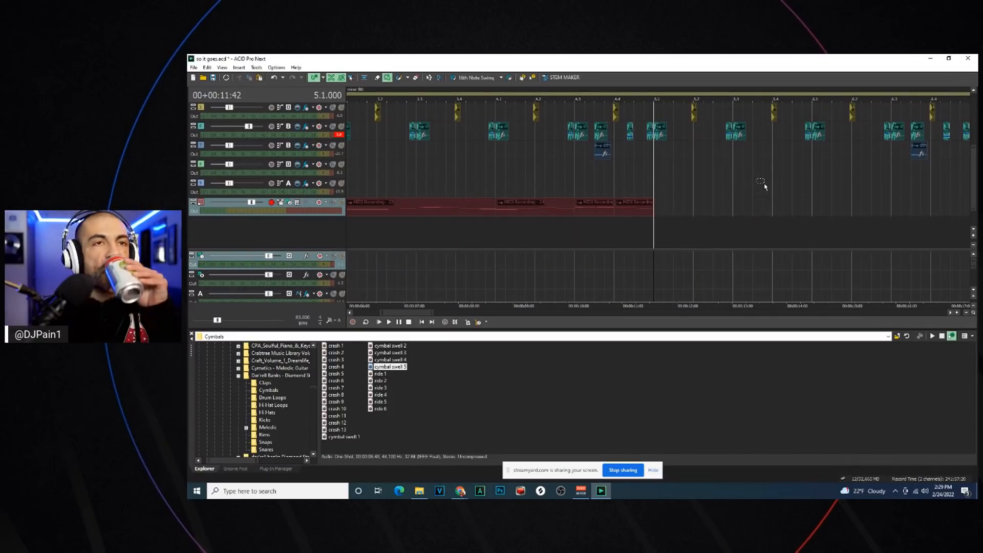
# Copy the four-bar synth part to 5.1 and delete the copied clips from 8.3 onward while playing the beat
pyautogui.click(379, 322)
pyautogui.scroll(-5, 432, 243)
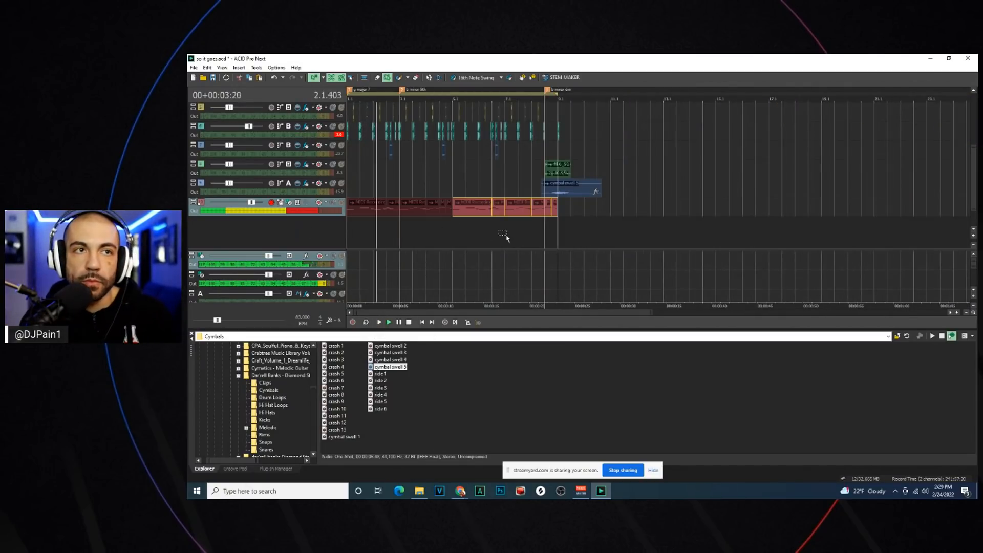
pyautogui.scroll(2, 532, 234)
pyautogui.click(637, 210)
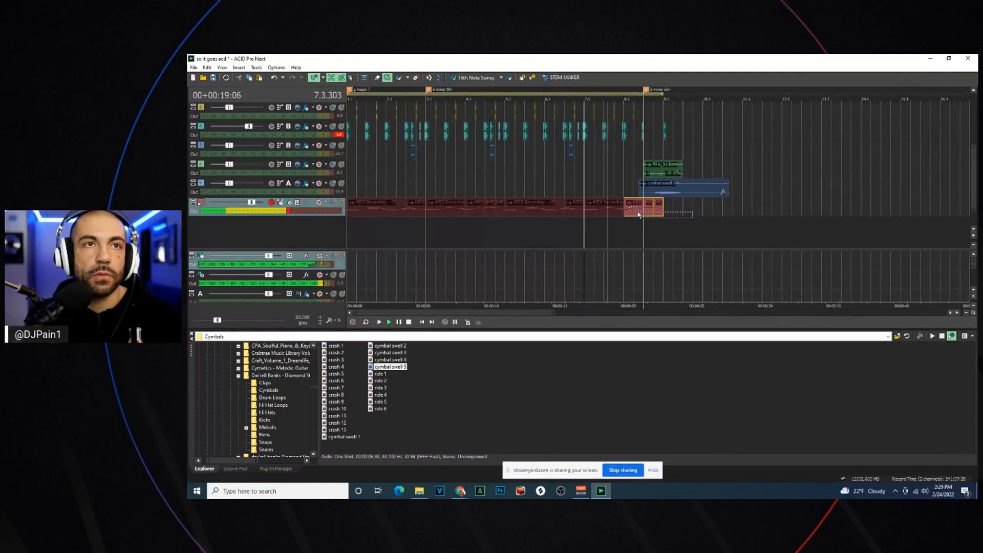
pyautogui.scroll(2, 639, 216)
pyautogui.scroll(-2, 646, 213)
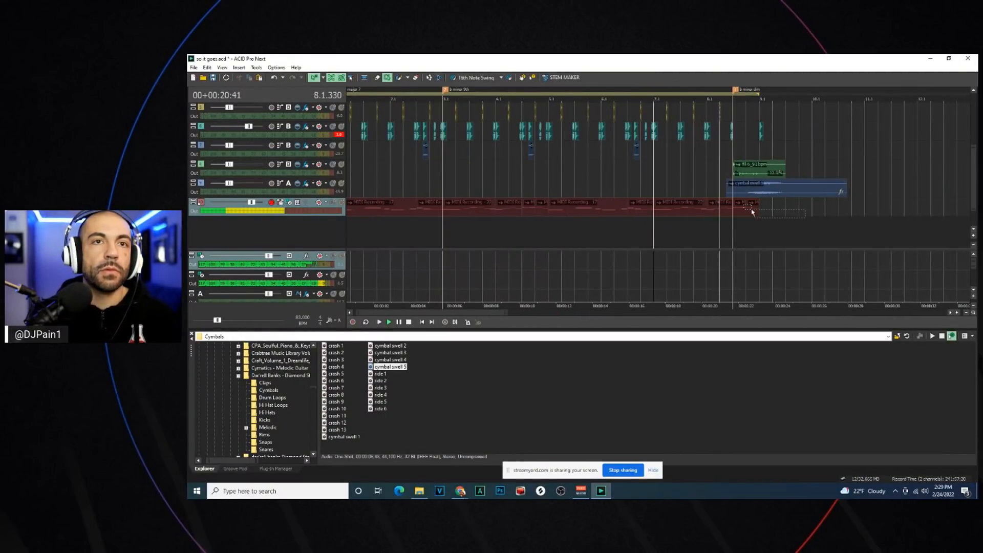
pyautogui.press('space')
pyautogui.click(731, 210)
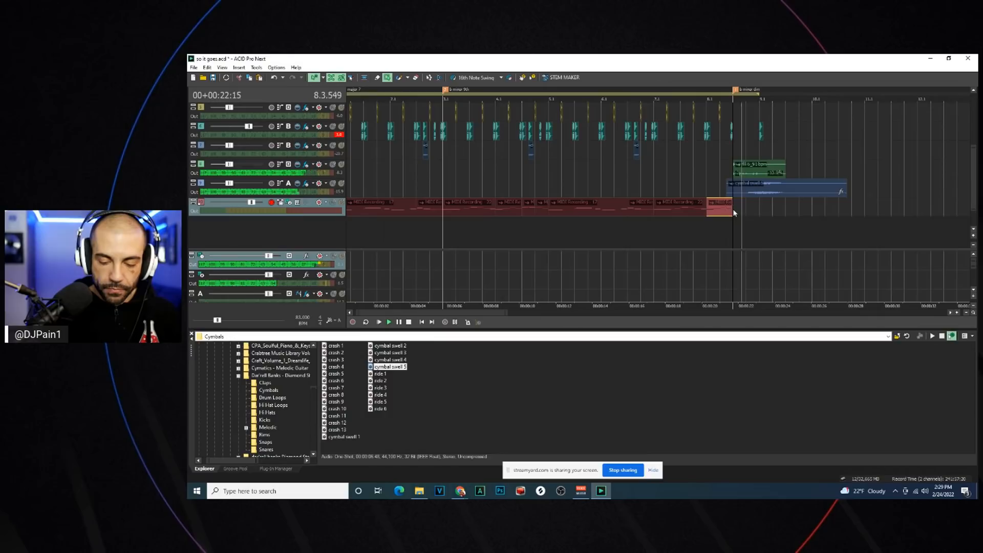
# Play the section from 8.3 repeatedly to rehearse an ending synth phrase over the drum fill
pyautogui.press('space')
pyautogui.press('space')
pyautogui.press('space')
pyautogui.press('space')
pyautogui.press('space')
pyautogui.press('space')
pyautogui.press('space')
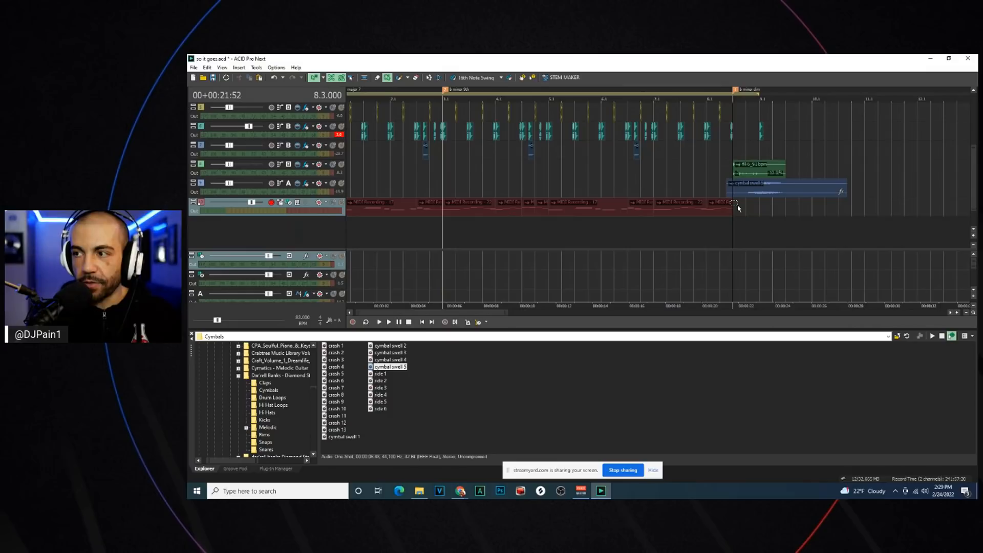
pyautogui.press('space')
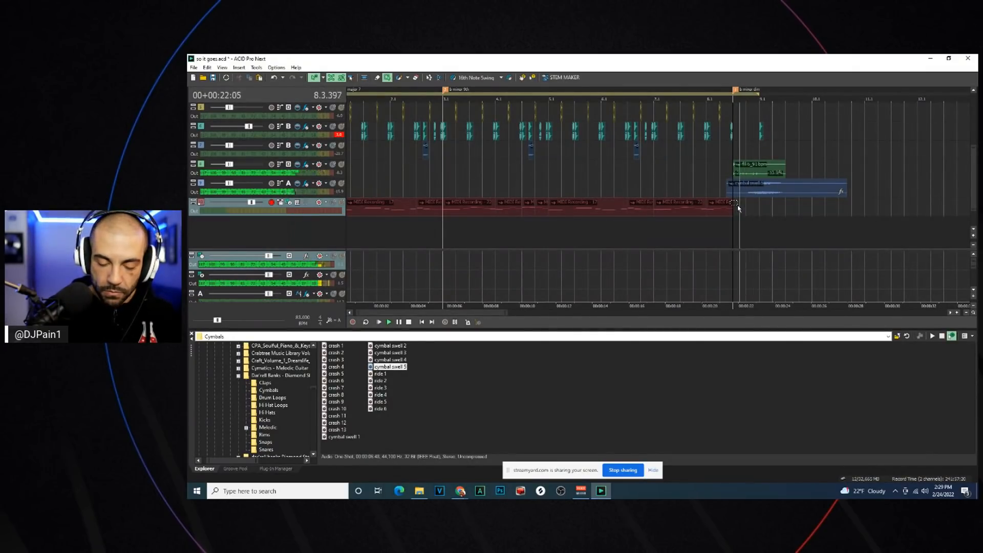
pyautogui.press('space')
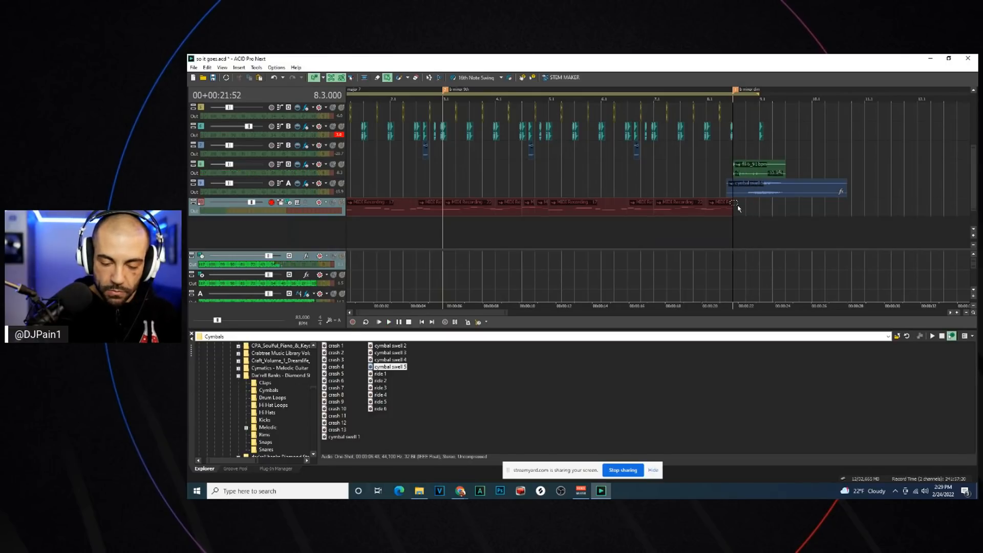
pyautogui.press('space')
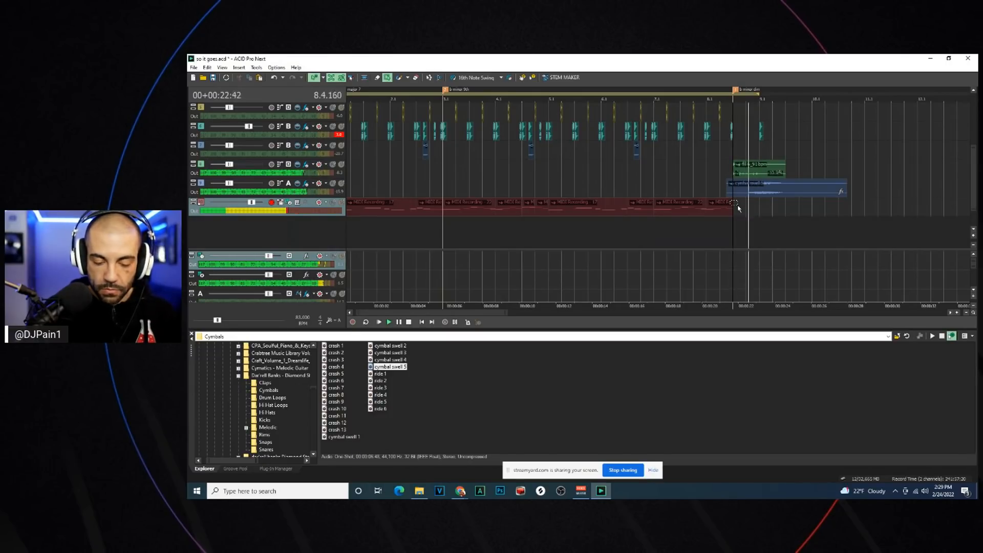
pyautogui.press('space')
pyautogui.press('space')
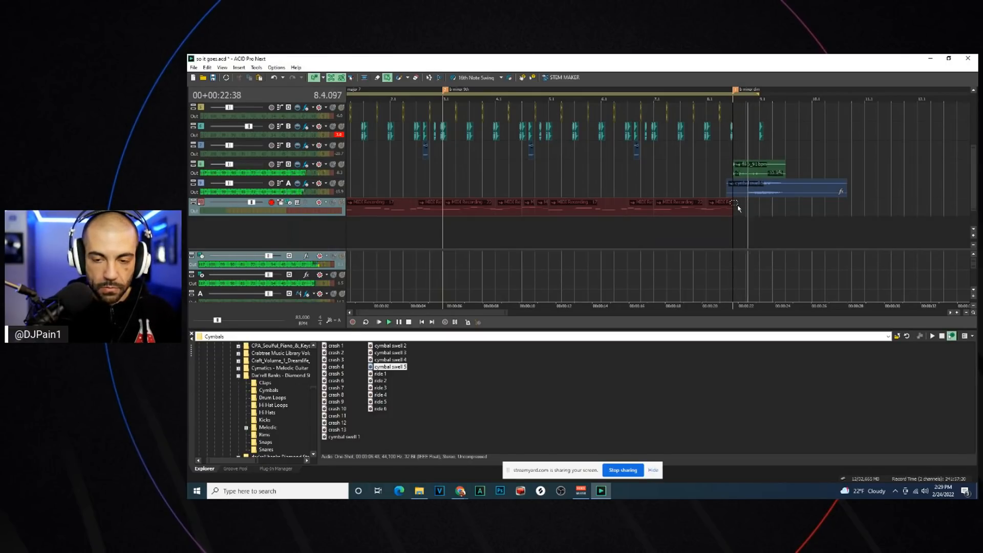
pyautogui.press('space')
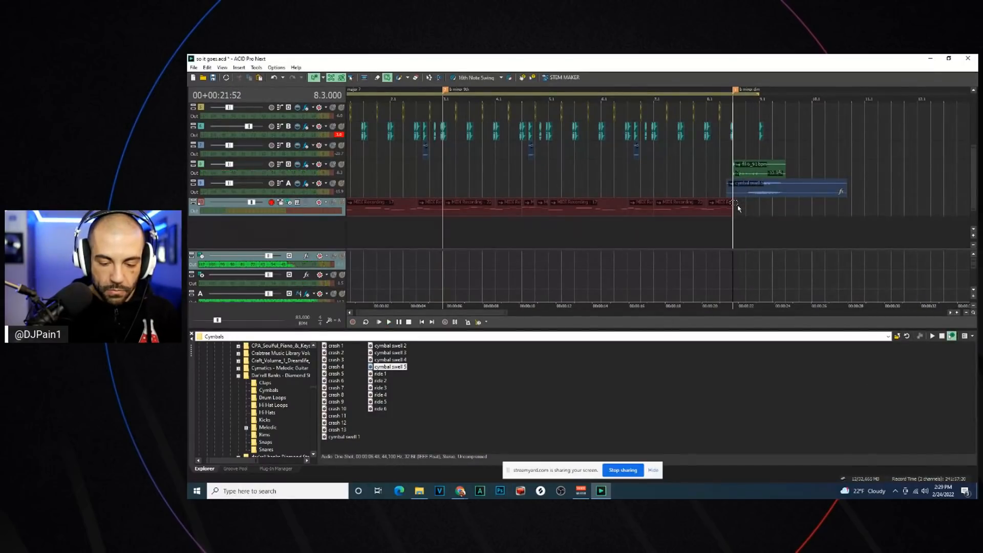
# Try recording an ending synth phrase from 8.3 and rehearse over the same section again
pyautogui.hotkey('ctrl', 'r')
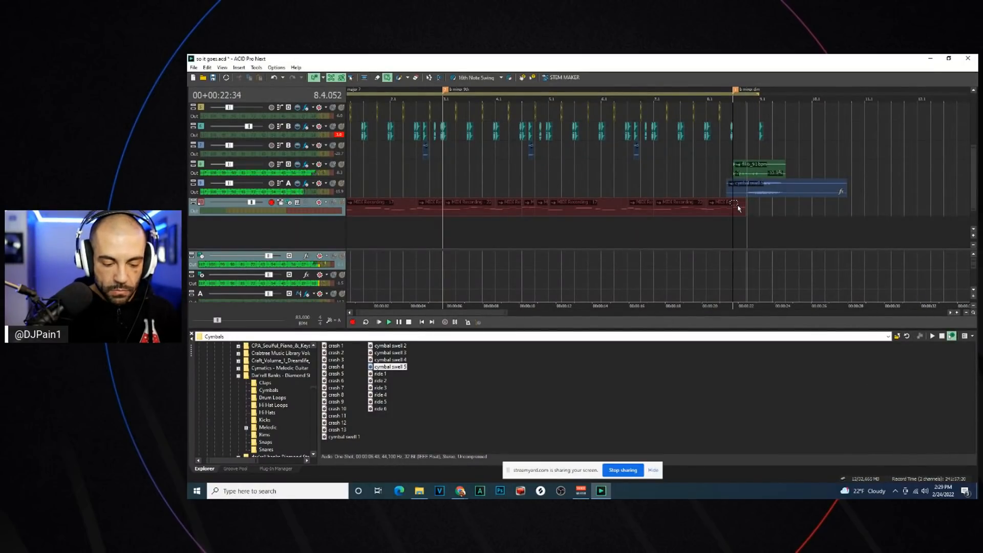
pyautogui.press('space')
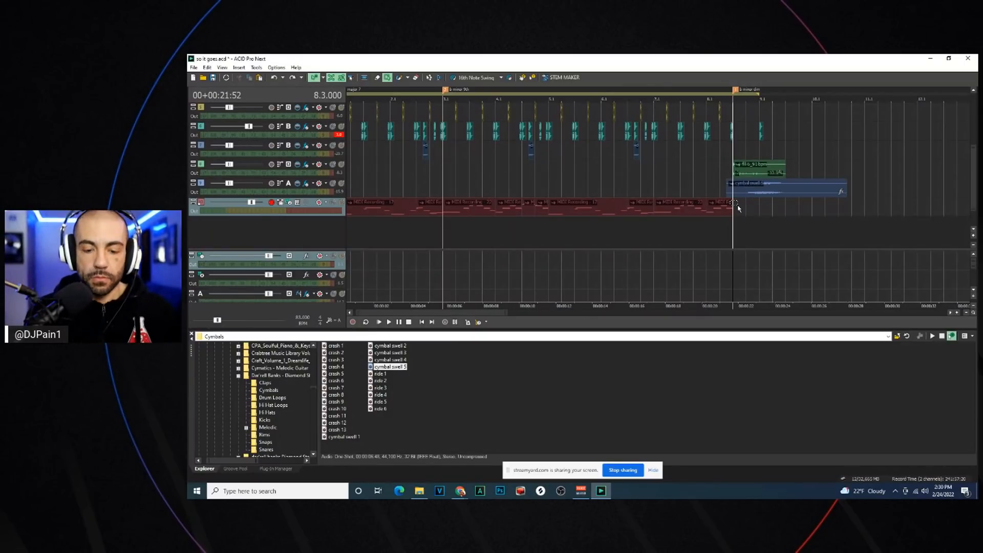
pyautogui.press('space')
pyautogui.press('space')
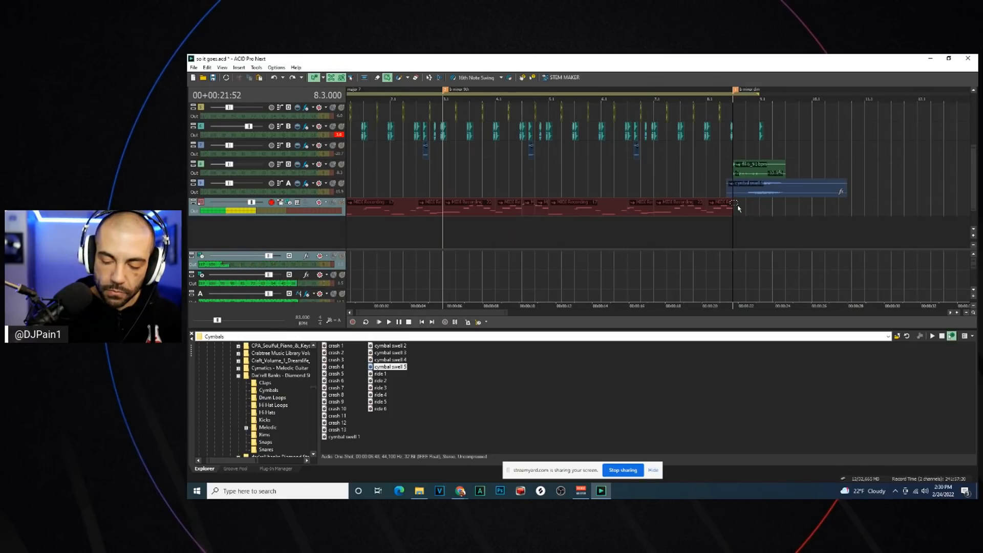
pyautogui.press('space')
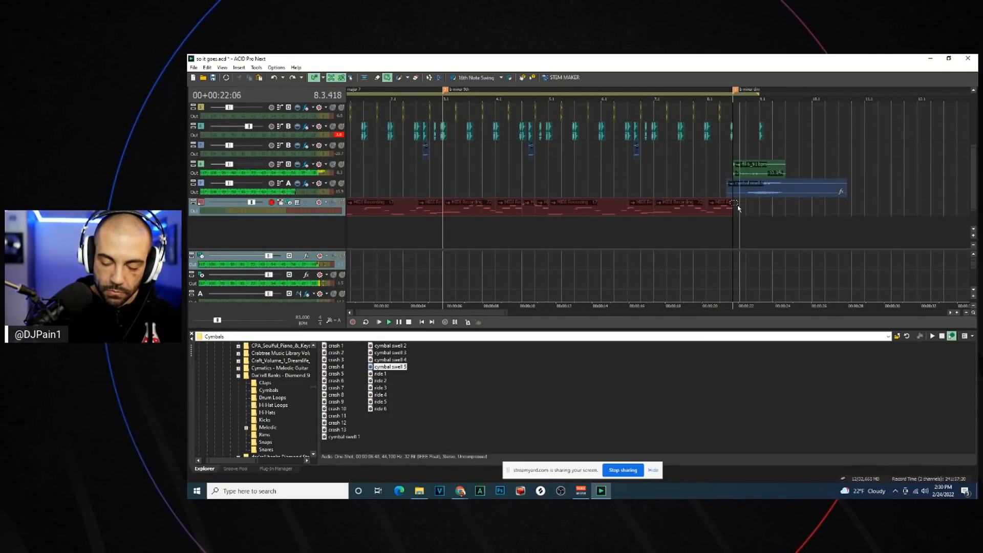
pyautogui.press('space')
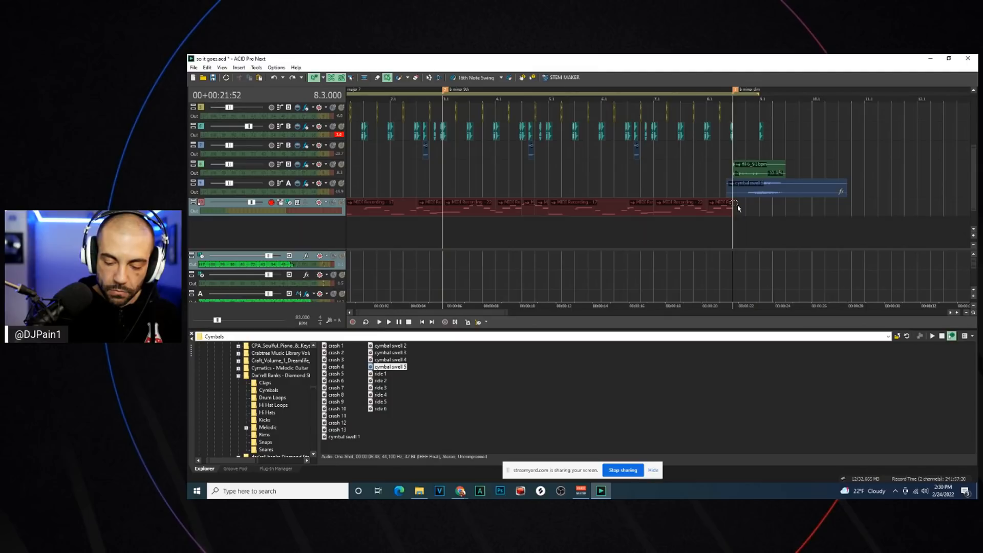
# Record the ending synth phrase with pitch bend from 8.3, redoing unwanted takes, and play back the result
pyautogui.press('space')
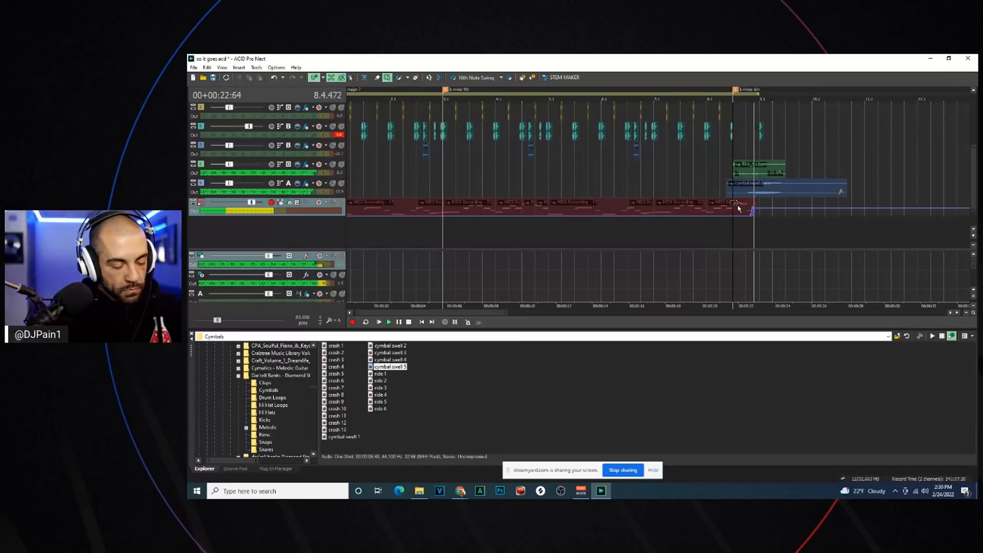
pyautogui.press('space')
pyautogui.hotkey('ctrl', 'z')
pyautogui.hotkey('ctrl', 'r')
pyautogui.press('space')
pyautogui.hotkey('ctrl', 'r')
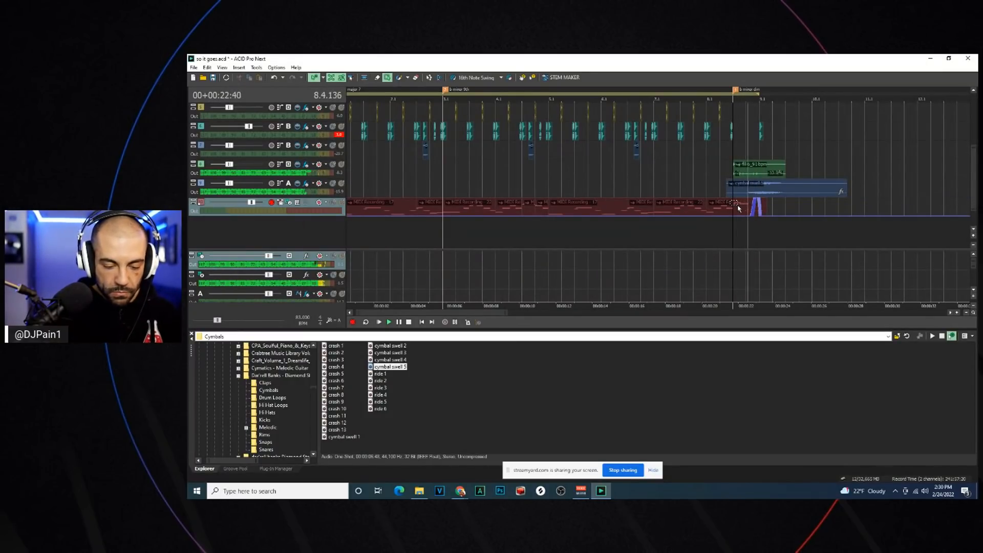
pyautogui.press('space')
pyautogui.press('space')
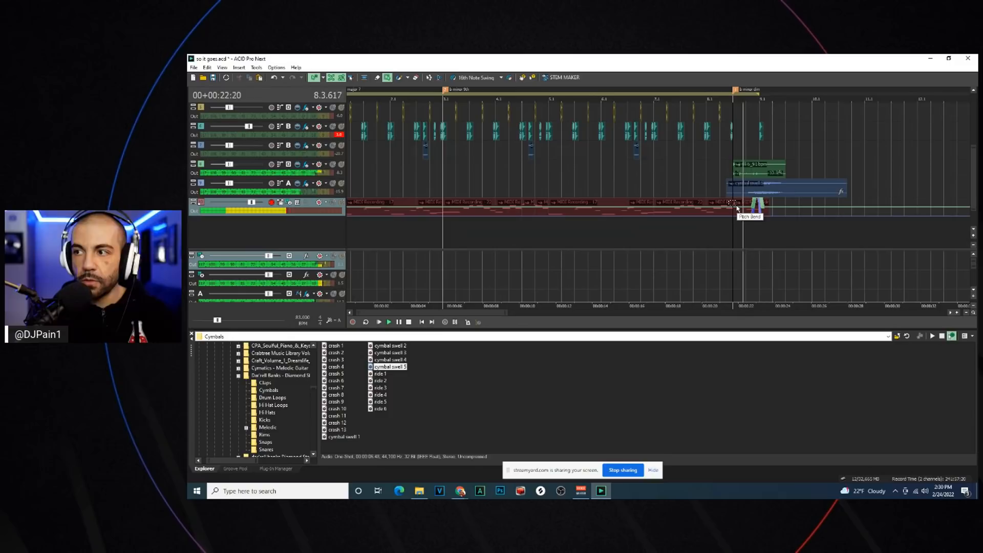
pyautogui.press('space')
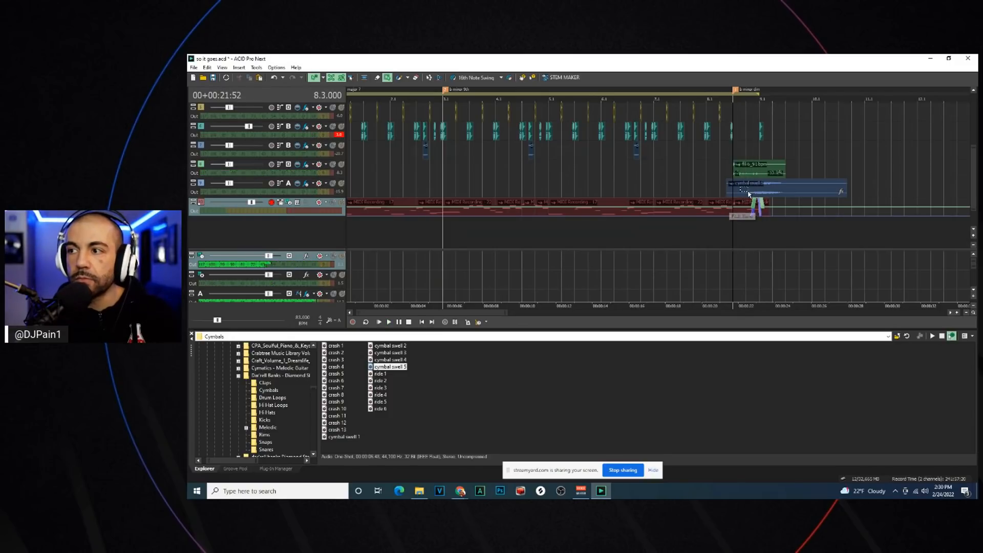
# Play the whole beat from the start to check the full synth part
pyautogui.scroll(-3, 727, 193)
pyautogui.click(563, 212)
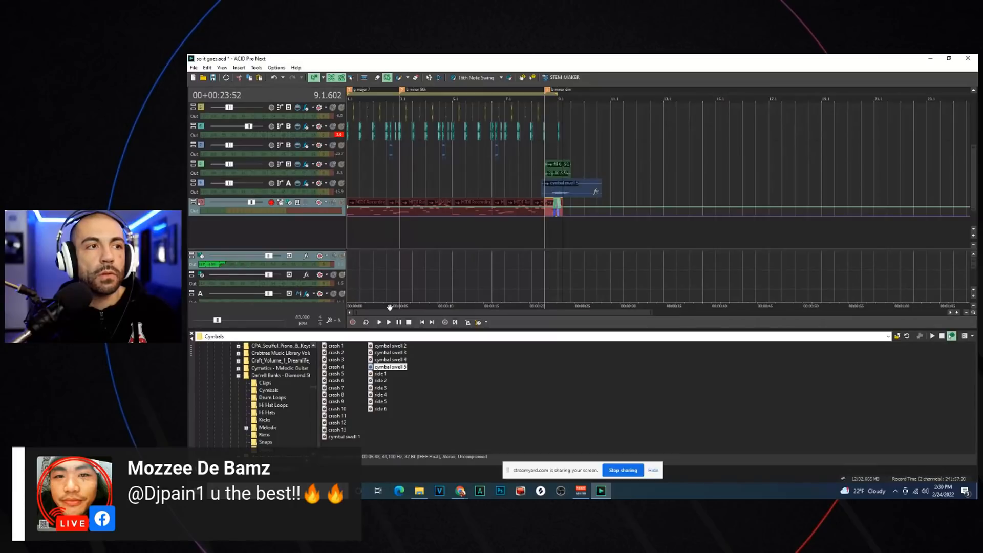
pyautogui.hotkey('shift', 'space')
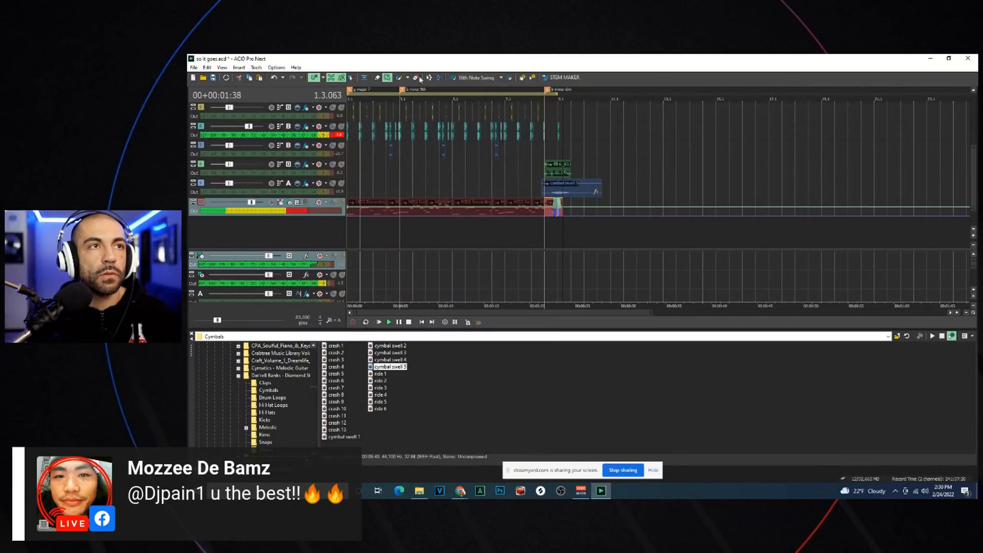
# Delete the three chord-name markers at 1.1, 3.1 and 8.3 from the timeline
pyautogui.click(417, 77)
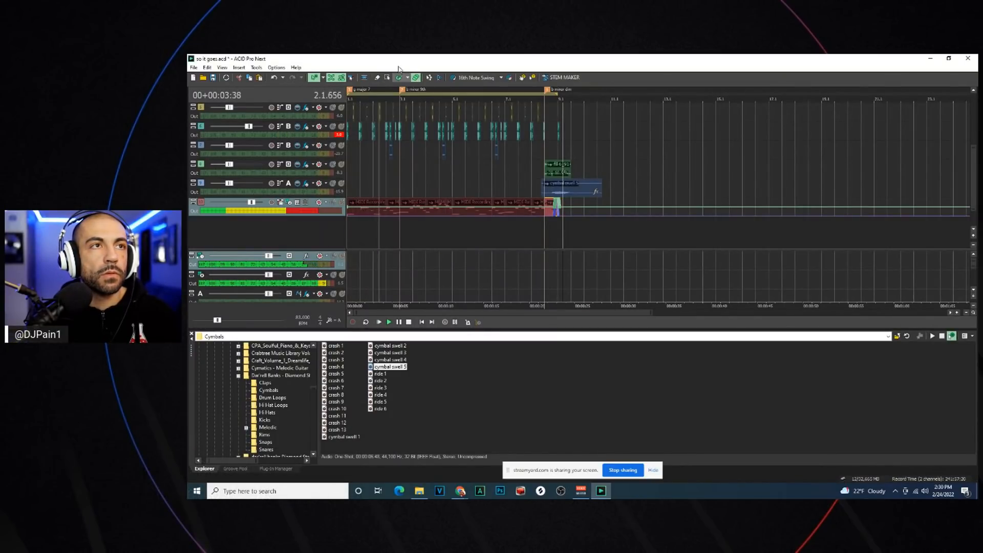
pyautogui.click(378, 77)
pyautogui.rightClick(350, 91)
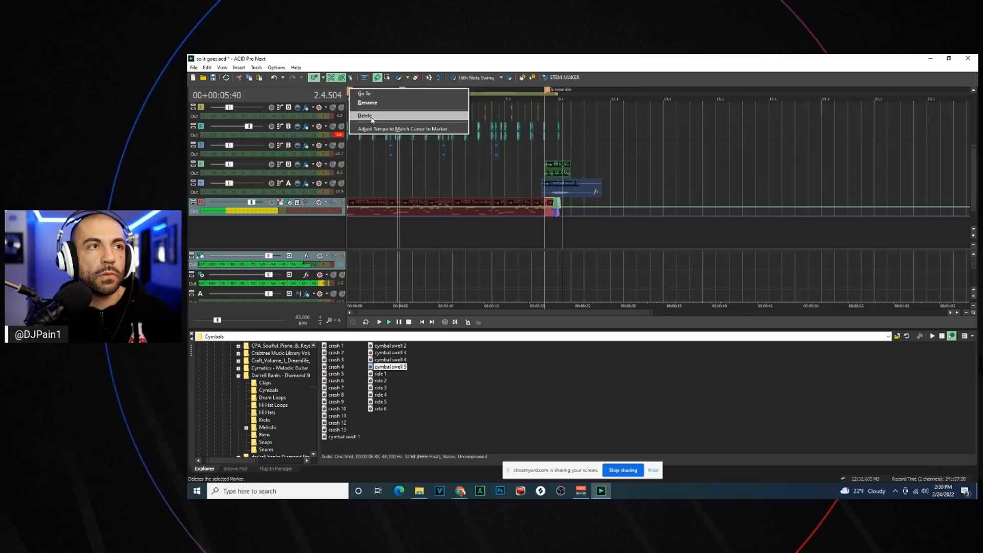
pyautogui.click(398, 94)
pyautogui.rightClick(403, 88)
pyautogui.rightClick(403, 90)
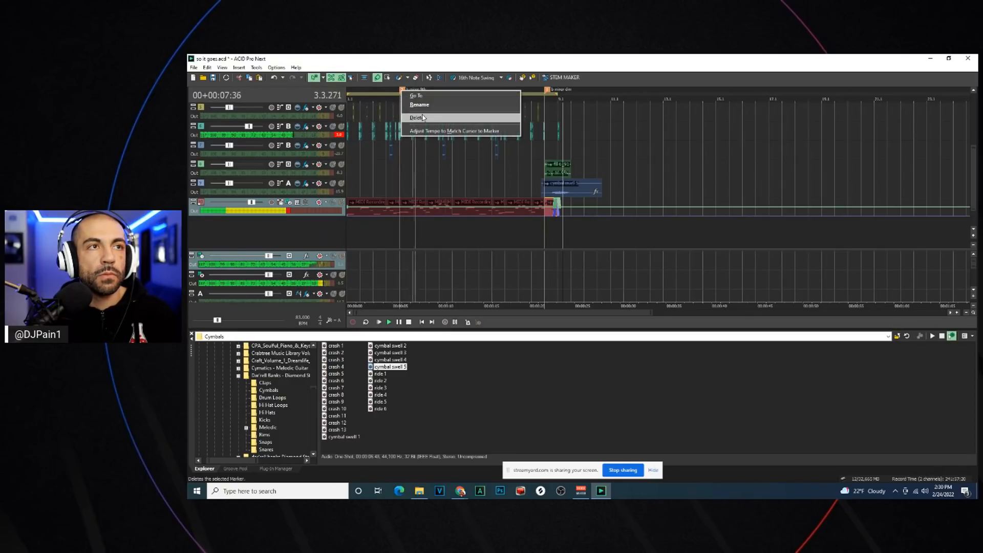
pyautogui.click(417, 117)
pyautogui.rightClick(547, 90)
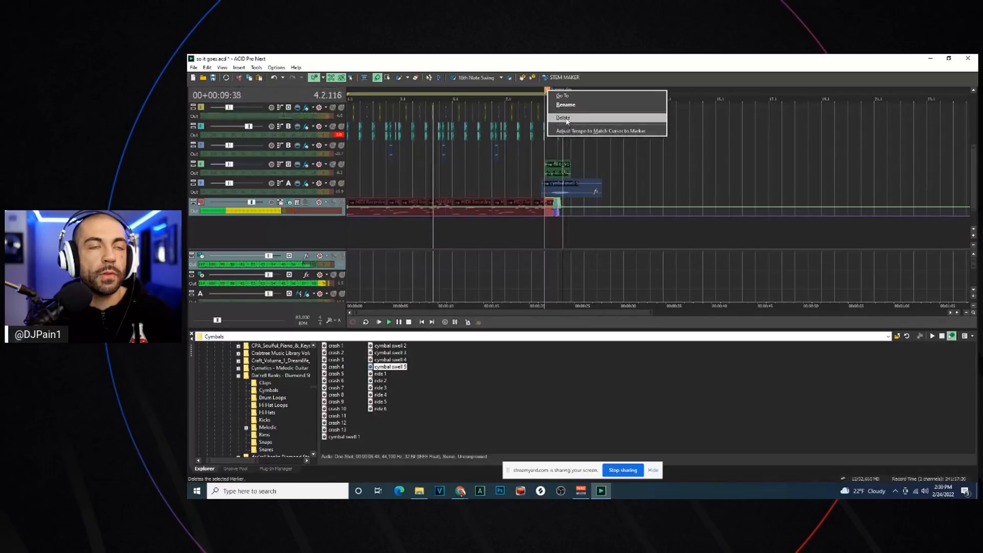
pyautogui.click(561, 118)
pyautogui.click(517, 169)
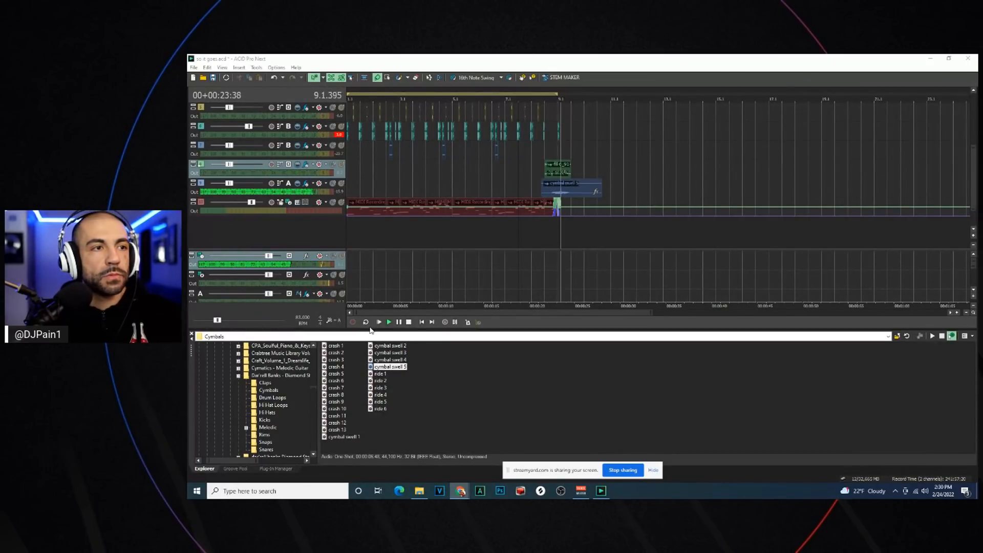
# Switch to the selection tool and play the arrangement from 3.3 with the Rhodes and guitar tracks in view
pyautogui.click(388, 77)
pyautogui.moveTo(976, 173); pyautogui.dragTo(974, 120)
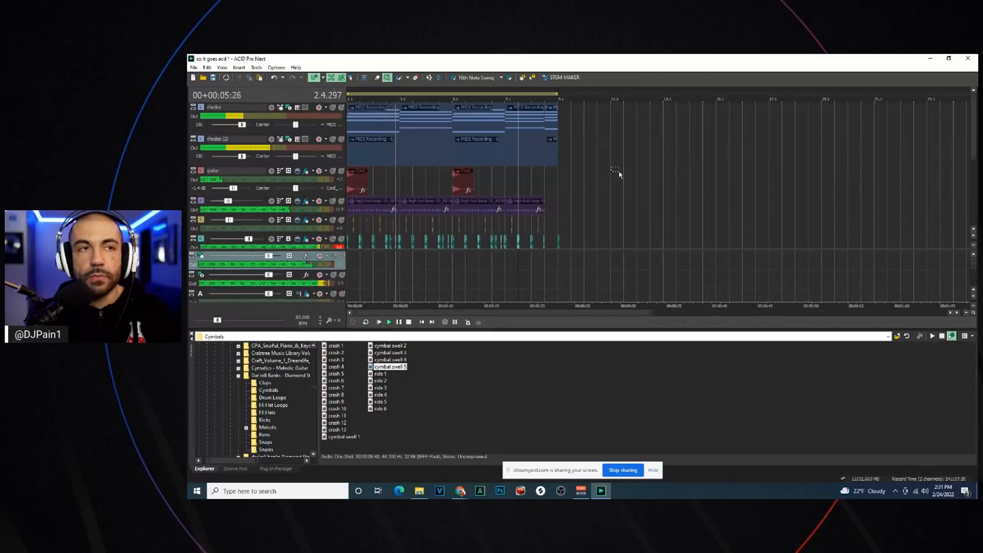
pyautogui.click(413, 181)
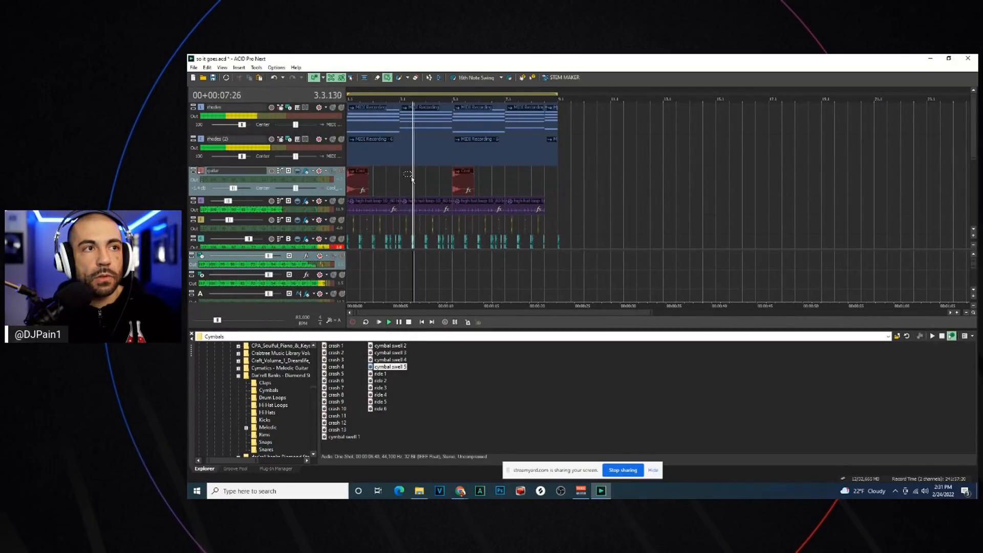
pyautogui.press('space')
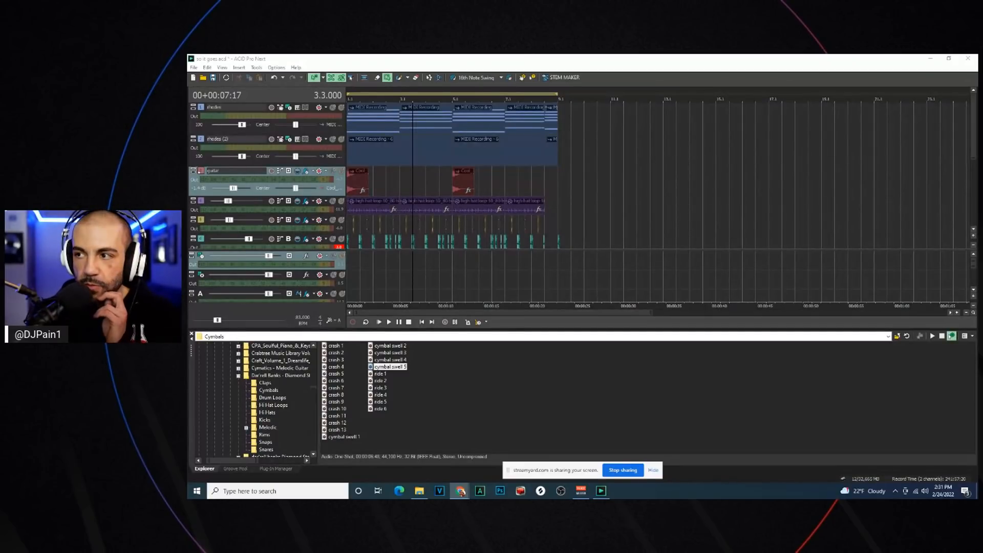
# Play the arrangement from 3.3 while reviewing the events down to the synth track, and save the project
pyautogui.click(380, 323)
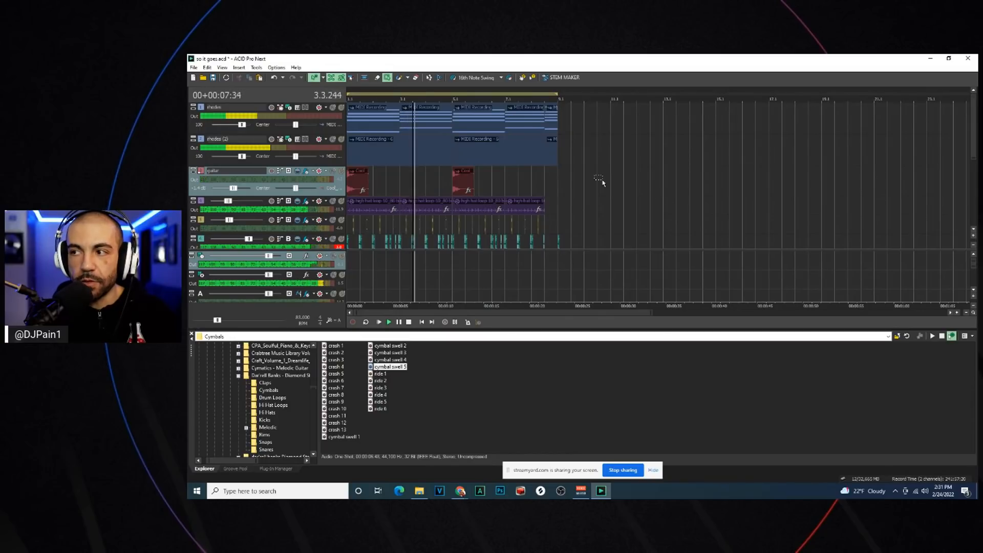
pyautogui.moveTo(595, 170); pyautogui.dragTo(283, 172)
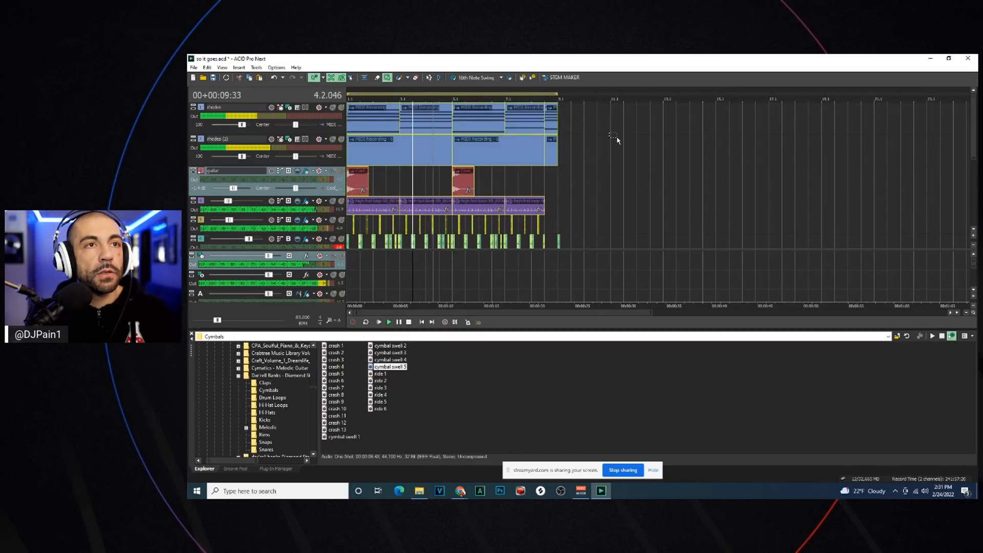
pyautogui.click(360, 184)
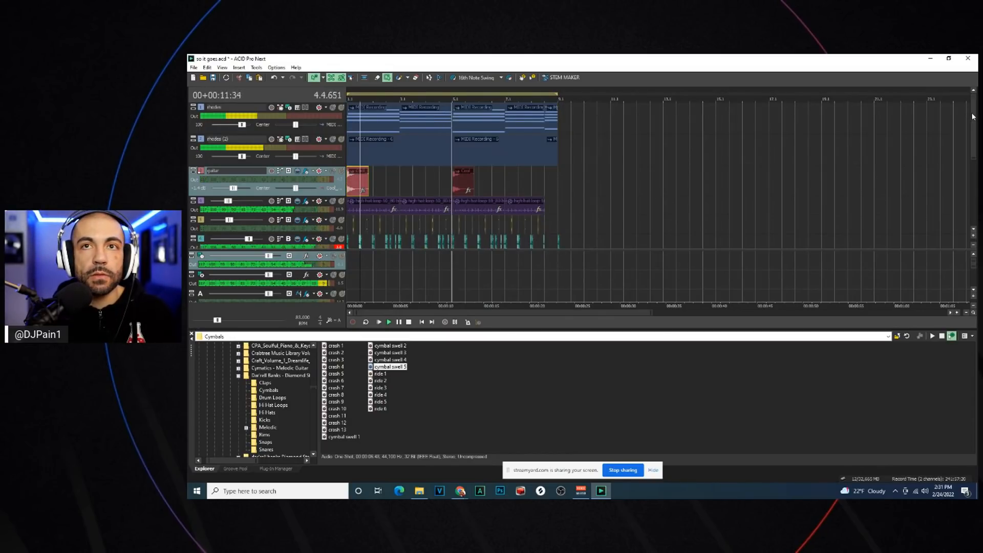
pyautogui.moveTo(973, 117); pyautogui.dragTo(973, 185)
pyautogui.click(553, 152)
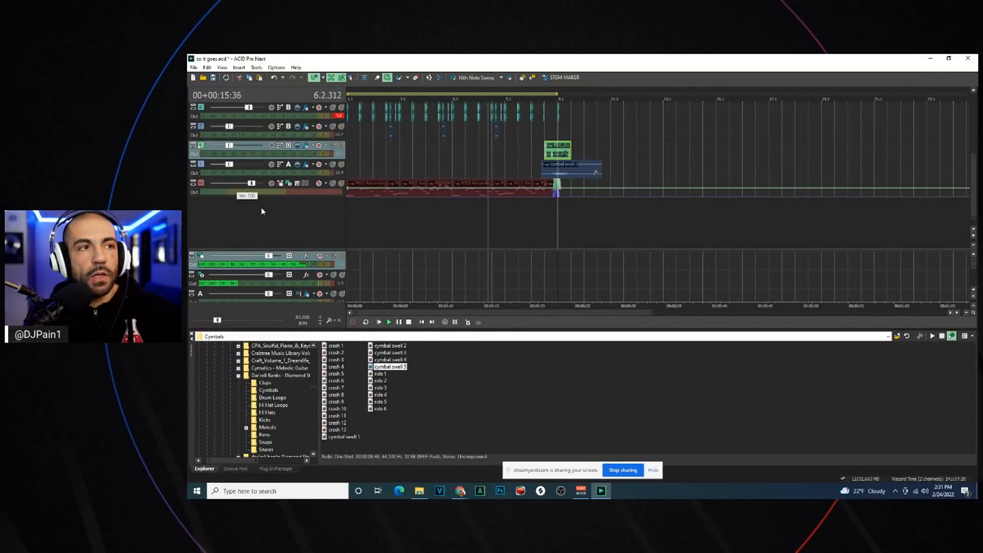
pyautogui.hotkey('ctrl', 's')
# Insert a new MIDI track below the synth track and load the Arcade soft synth on it
pyautogui.rightClick(319, 220)
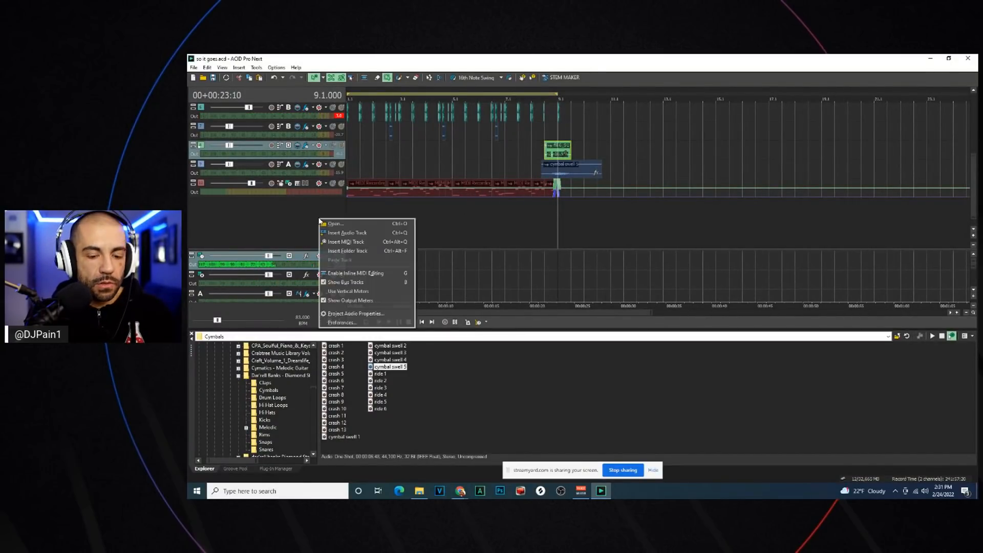
pyautogui.click(346, 242)
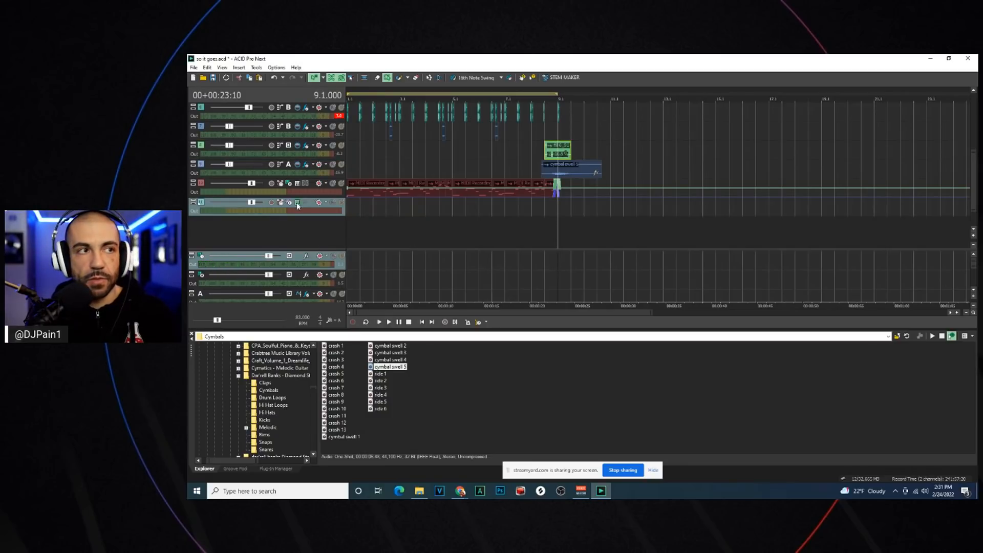
pyautogui.click(299, 204)
pyautogui.click(338, 255)
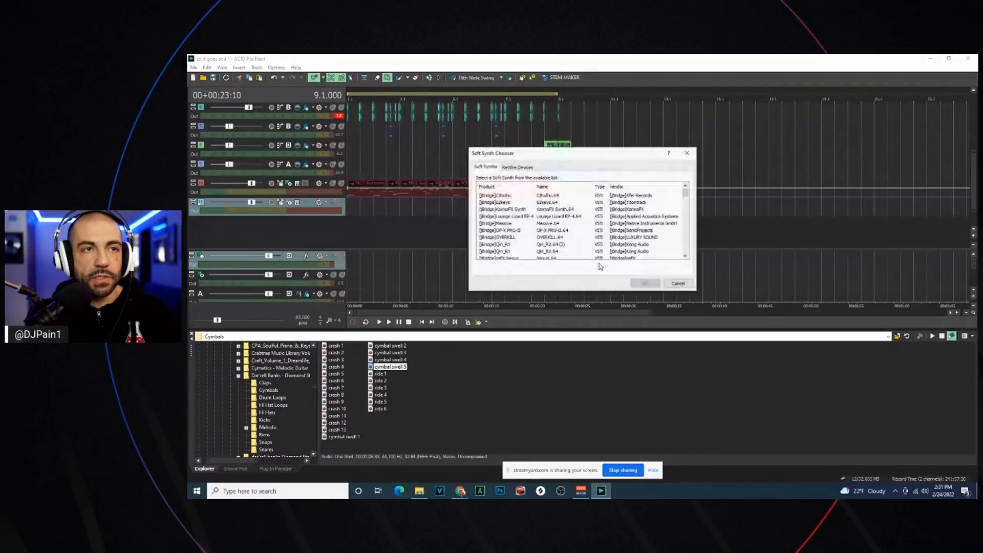
pyautogui.doubleClick(486, 224)
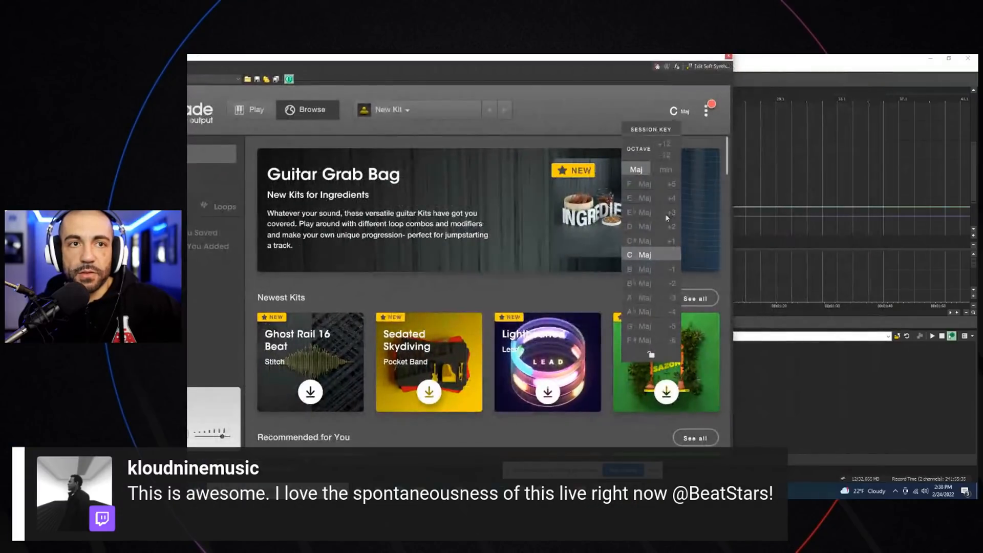
# Set Arcade's session key to B minor with the whole plug-in window in view
pyautogui.click(640, 226)
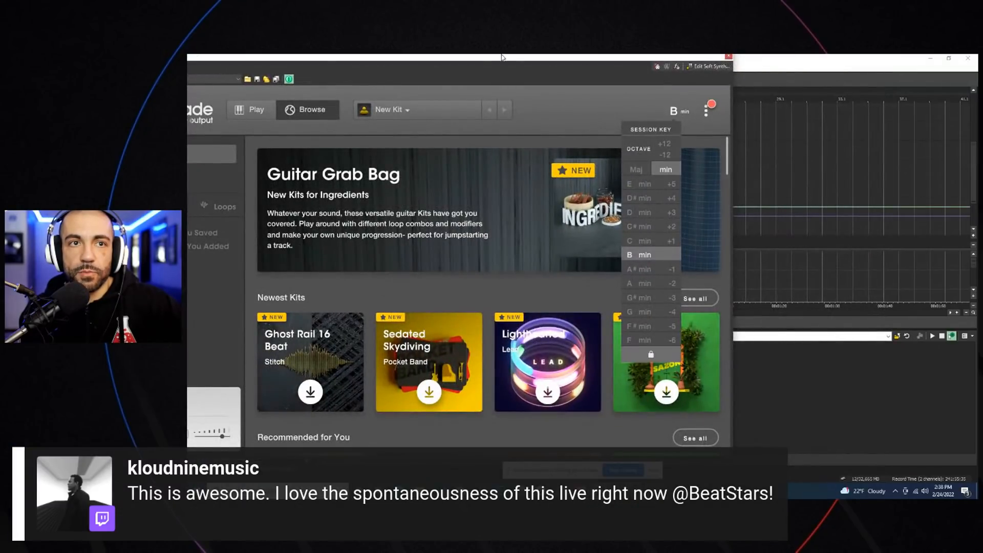
pyautogui.moveTo(480, 60); pyautogui.dragTo(585, 74)
pyautogui.click(353, 123)
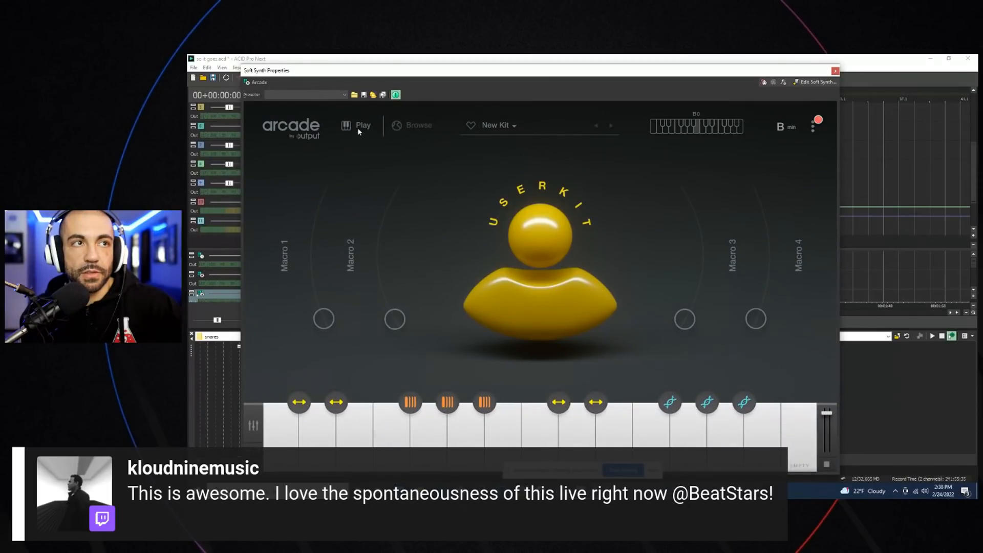
# Search Arcade's kits for "sax", and load the Sad Summer kit
pyautogui.click(398, 132)
pyautogui.click(275, 220)
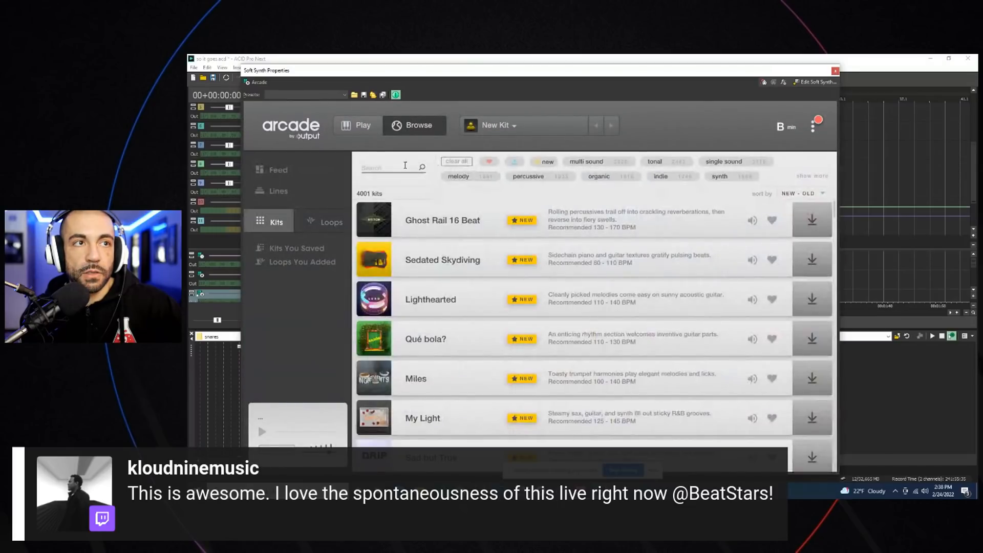
pyautogui.write('sax')
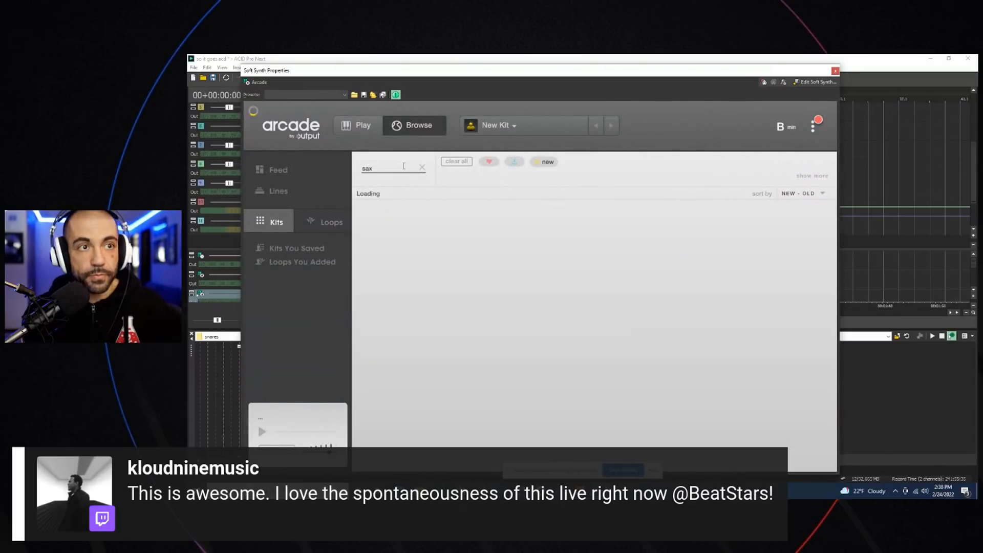
pyautogui.moveTo(492, 79); pyautogui.dragTo(982, 56)
pyautogui.moveTo(651, 104); pyautogui.dragTo(636, 79)
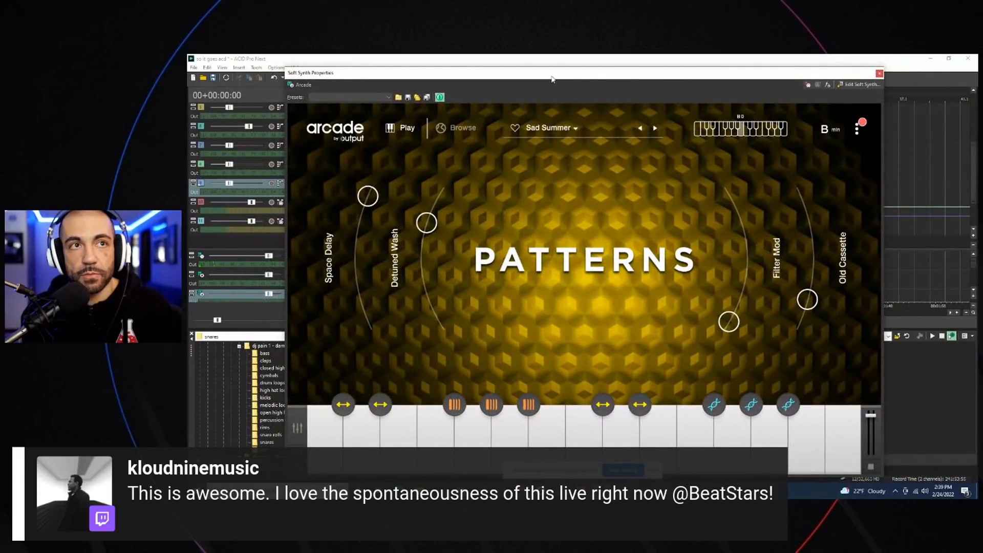
pyautogui.moveTo(541, 77); pyautogui.dragTo(982, 56)
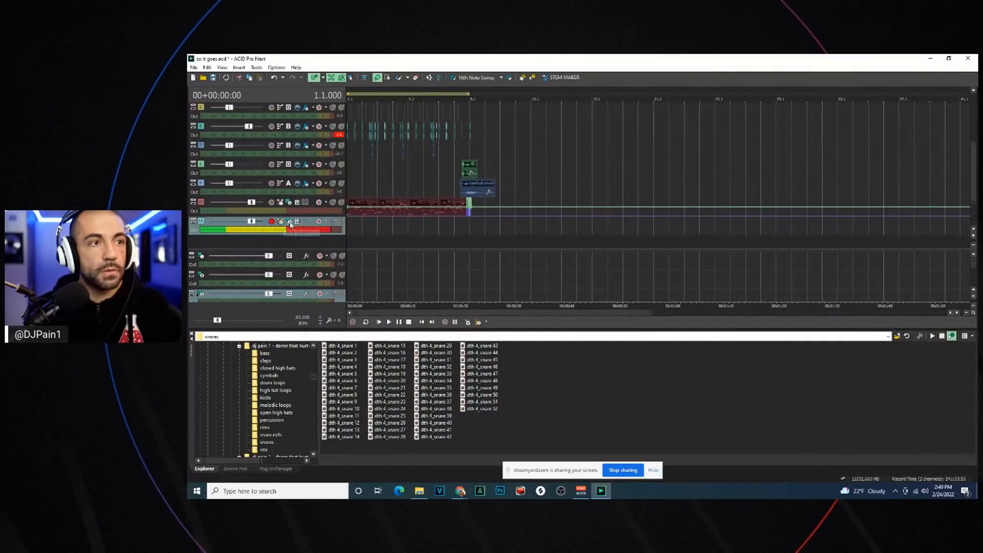
# Play the beat from 1.1 to rehearse the Arcade part on the record-armed track
pyautogui.press('space')
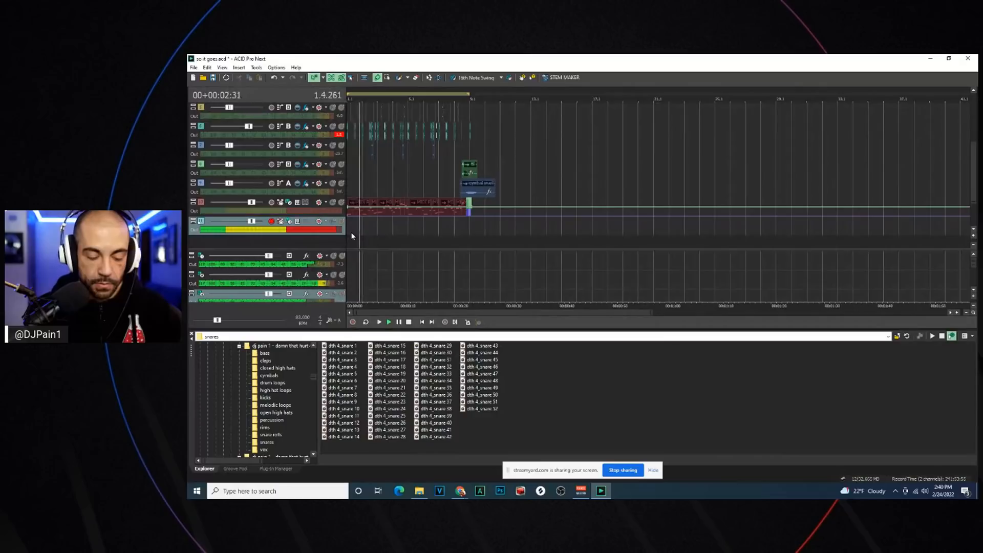
pyautogui.press('space')
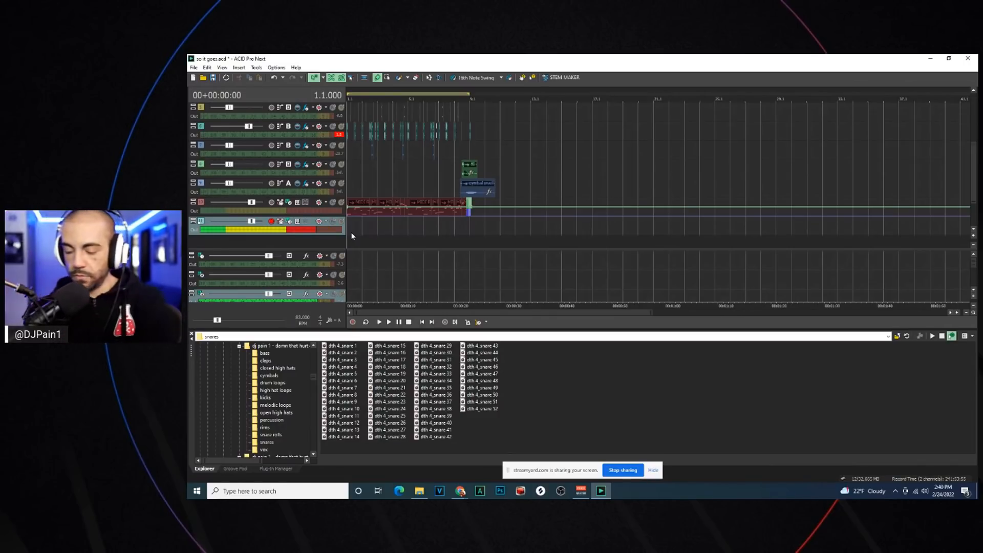
pyautogui.press('space')
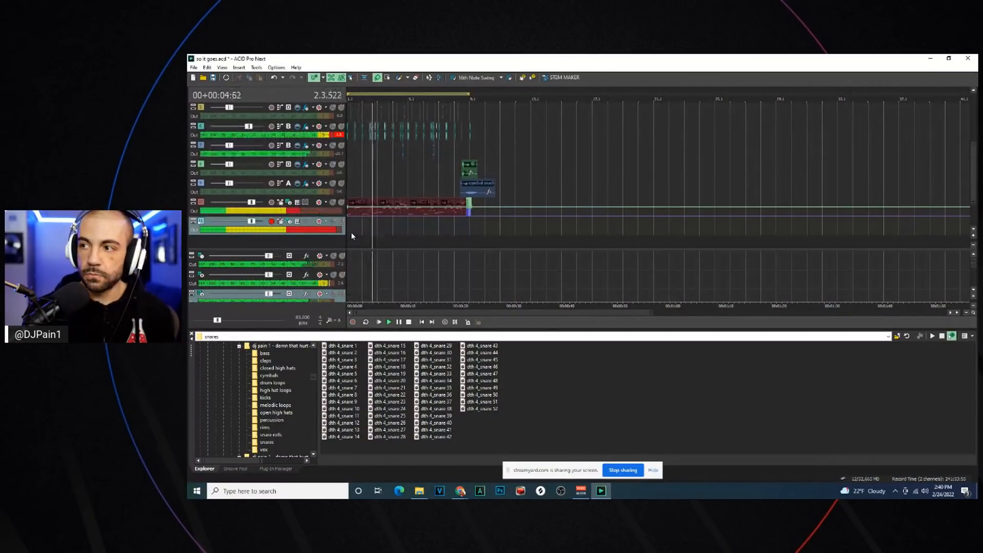
pyautogui.press('space')
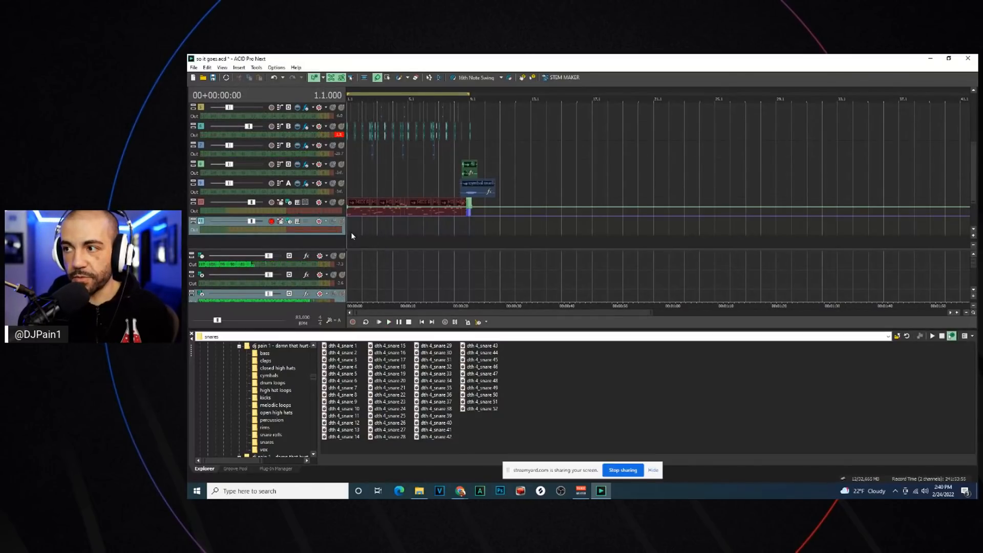
# Record the Arcade part from 1.1 through the eight bars and play it back from 2.1
pyautogui.hotkey('ctrl', 'r')
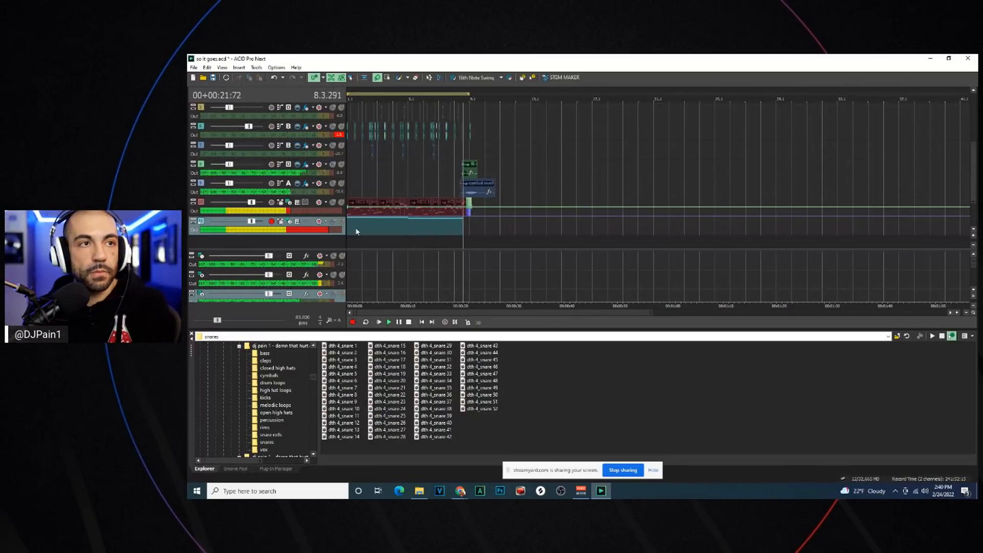
pyautogui.press('space')
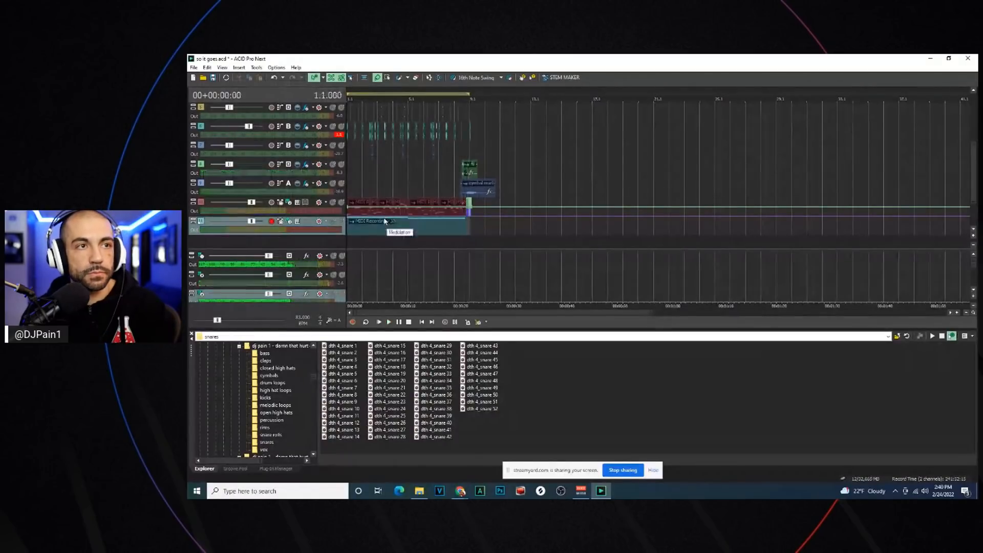
pyautogui.click(357, 228)
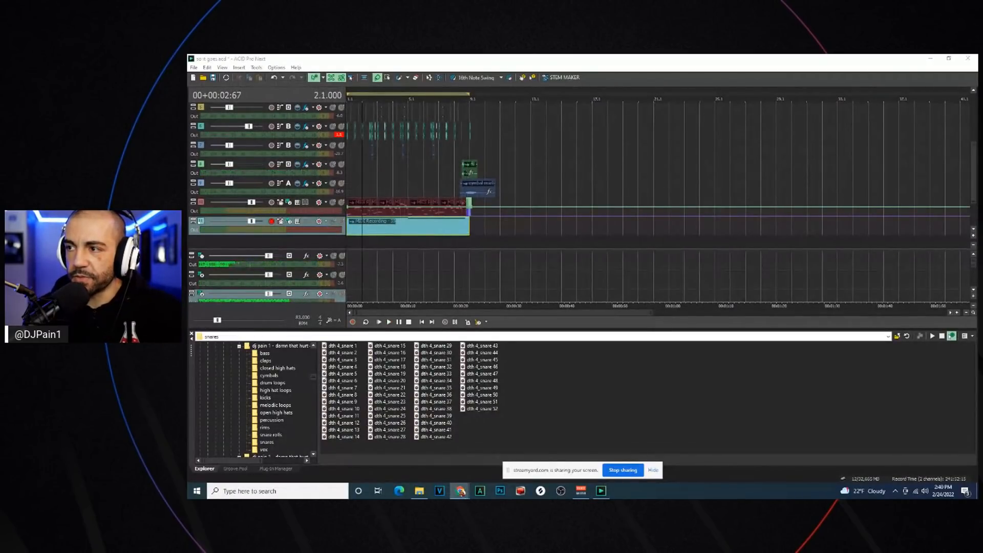
pyautogui.click(380, 322)
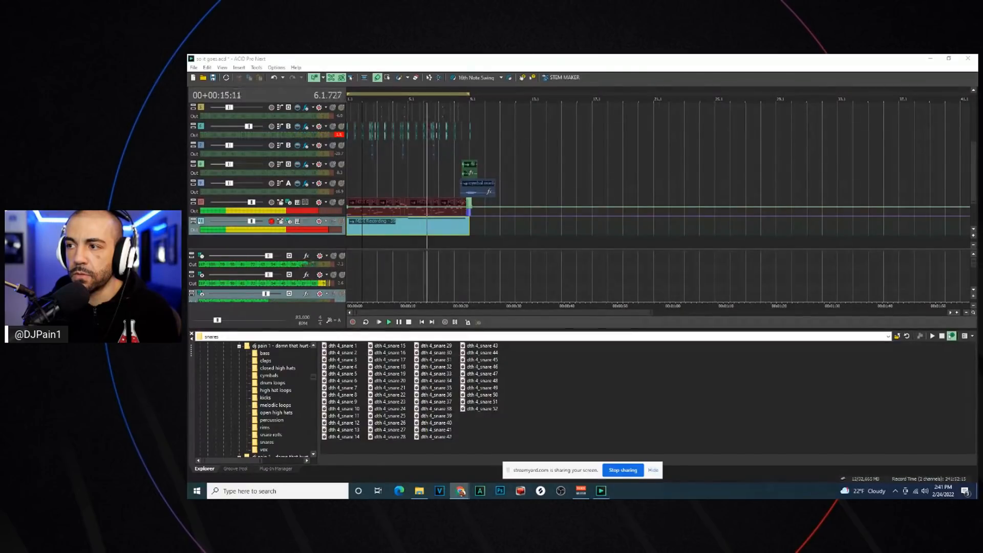
# Try splitting the Arcade recording into two-bar pieces, deleting unwanted ones and arranging the rest from 5.1 to 9.1
pyautogui.click(408, 229)
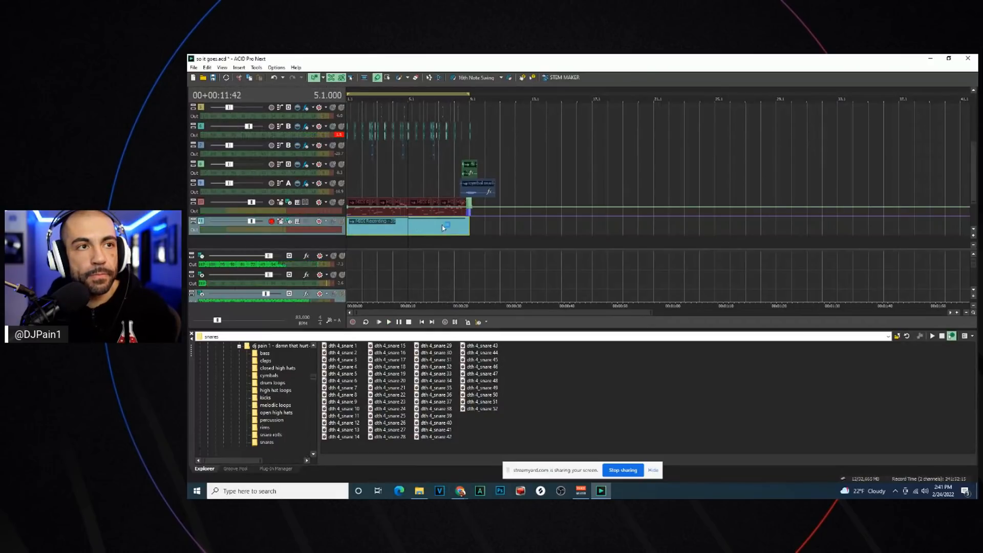
pyautogui.press('space')
pyautogui.press('Delete')
pyautogui.click(380, 228)
pyautogui.press('s')
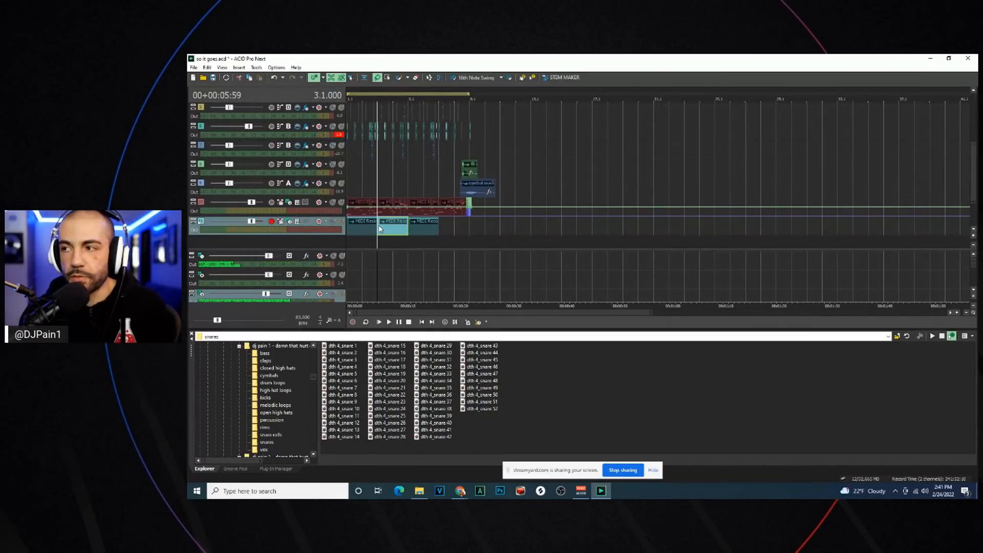
pyautogui.press('Delete')
pyautogui.moveTo(362, 229); pyautogui.dragTo(392, 229)
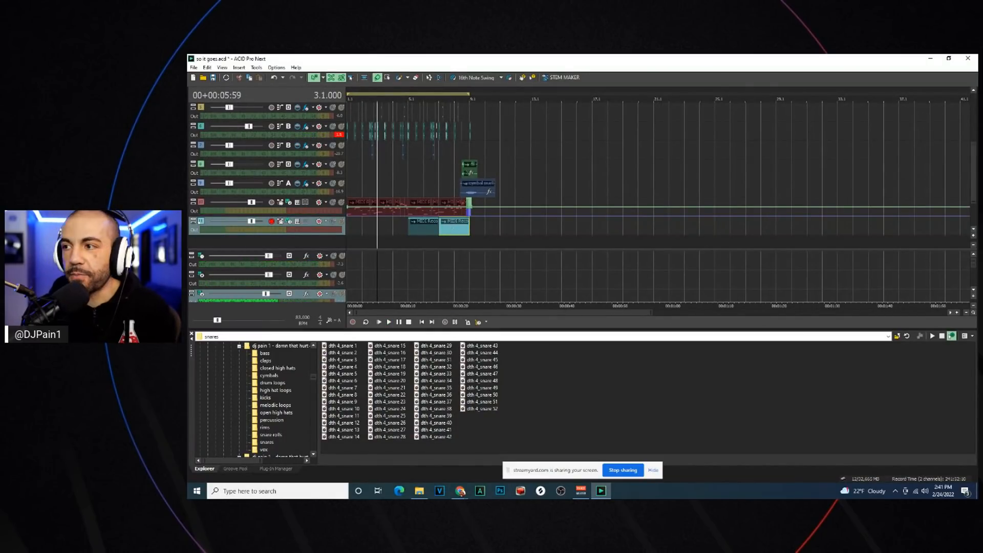
# Play the rearranged Arcade pieces from 5.1
pyautogui.click(460, 491)
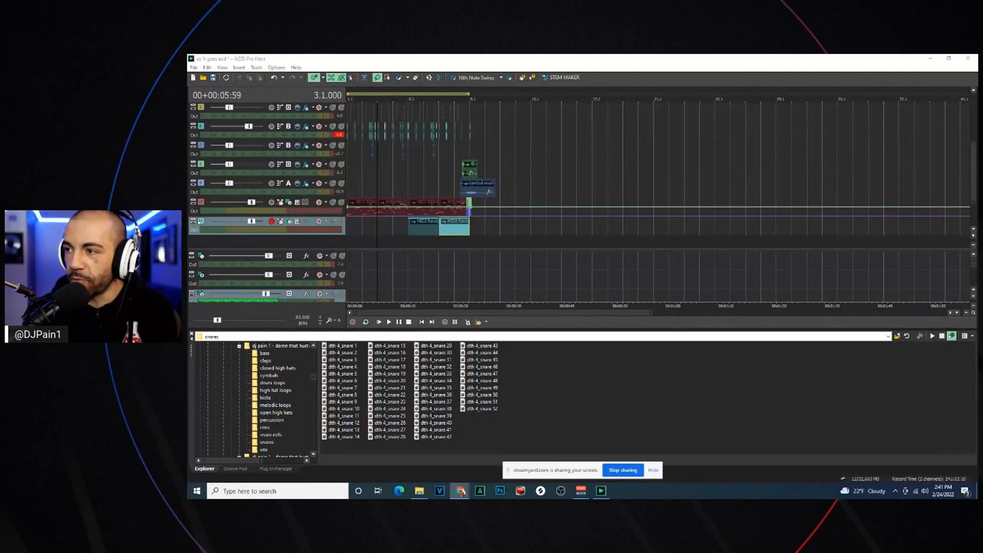
pyautogui.click(407, 234)
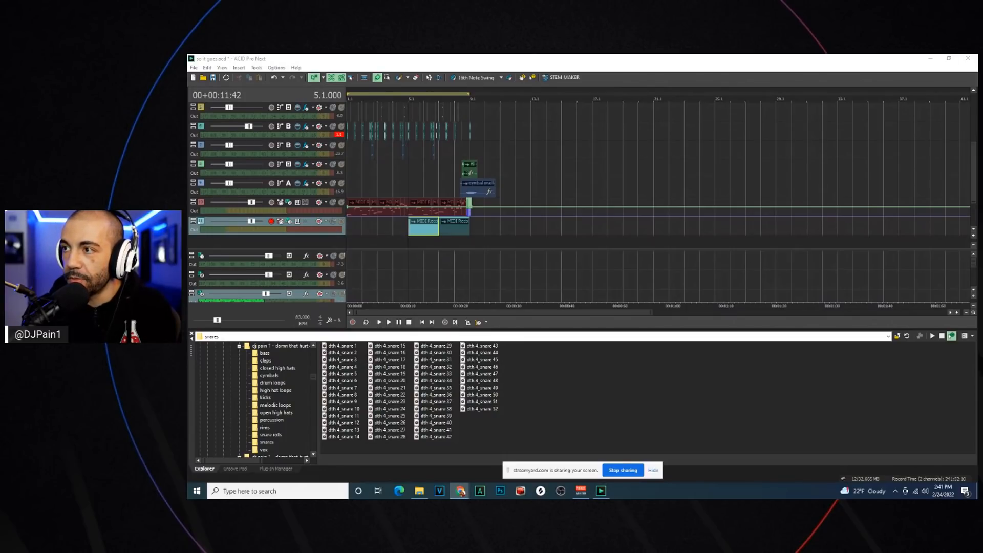
pyautogui.click(623, 64)
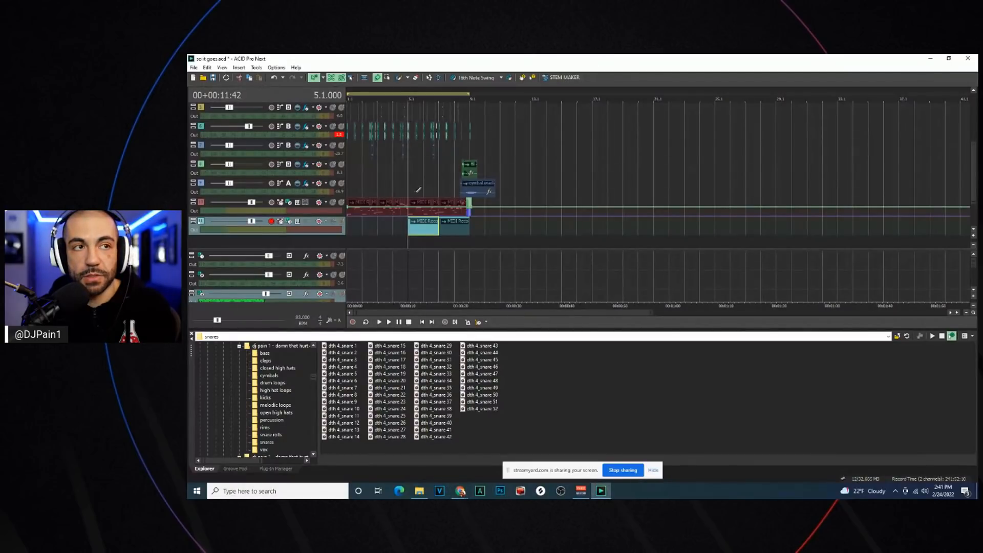
pyautogui.press('space')
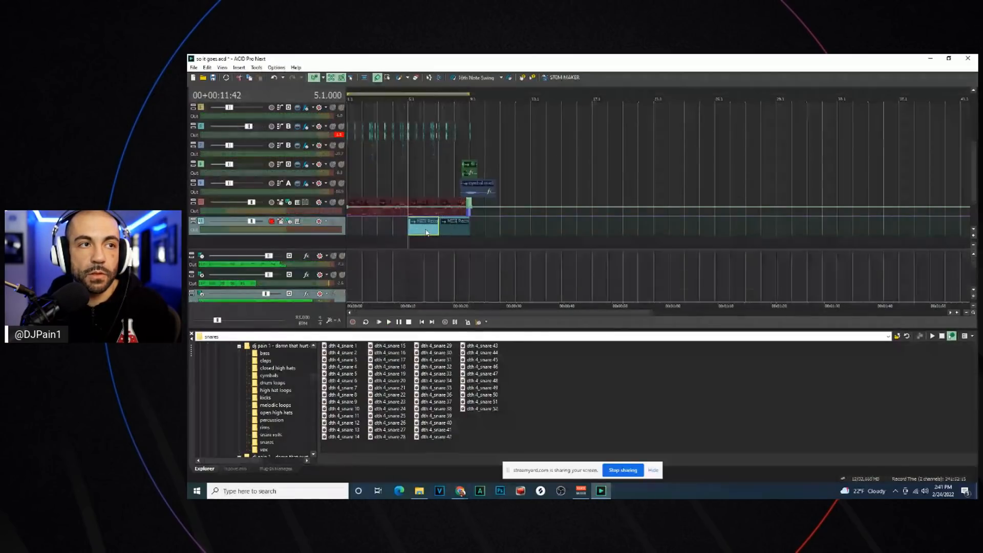
# Undo the two-bar split and rearrangement of the Arcade recording
pyautogui.hotkey('ctrl', 'z')
pyautogui.hotkey('ctrl', 'z')
pyautogui.press('space')
# Trim the opening off the Arcade recording and shift it to run from 5.1 to 9.1
pyautogui.click(355, 244)
pyautogui.press('space')
pyautogui.press('space')
pyautogui.click(425, 234)
pyautogui.press('Delete')
pyautogui.press('space')
pyautogui.moveTo(358, 229); pyautogui.dragTo(416, 230)
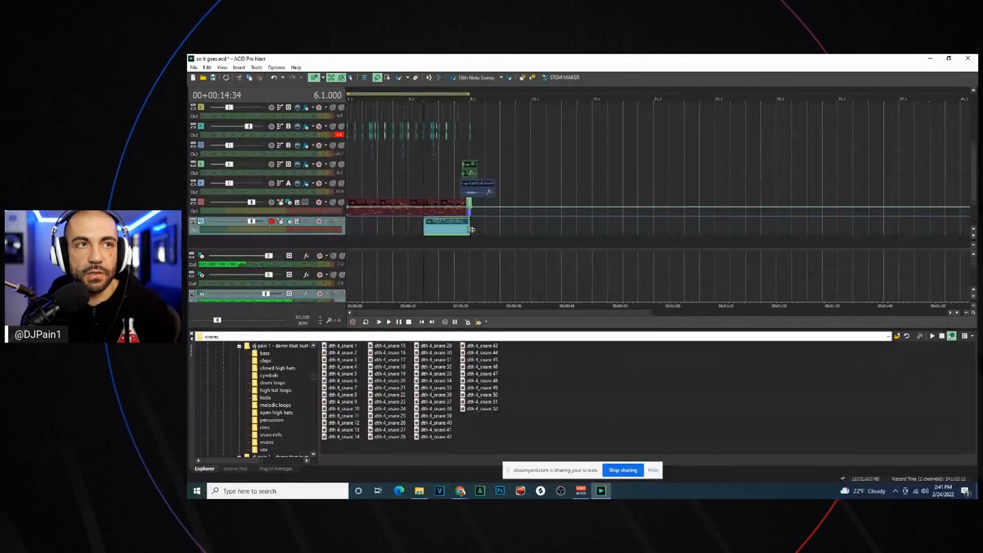
pyautogui.moveTo(449, 232)
pyautogui.mouseDown()
pyautogui.moveTo(420, 229)
pyautogui.moveTo(436, 225)
pyautogui.mouseUp()
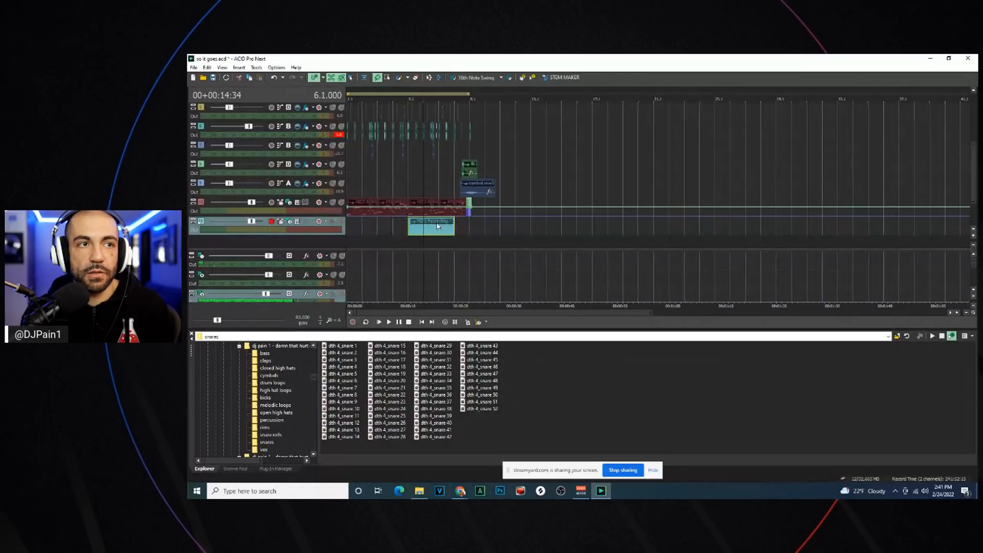
# Play back the shifted Arcade part from 6.1 and disarm its track from recording
pyautogui.click(379, 322)
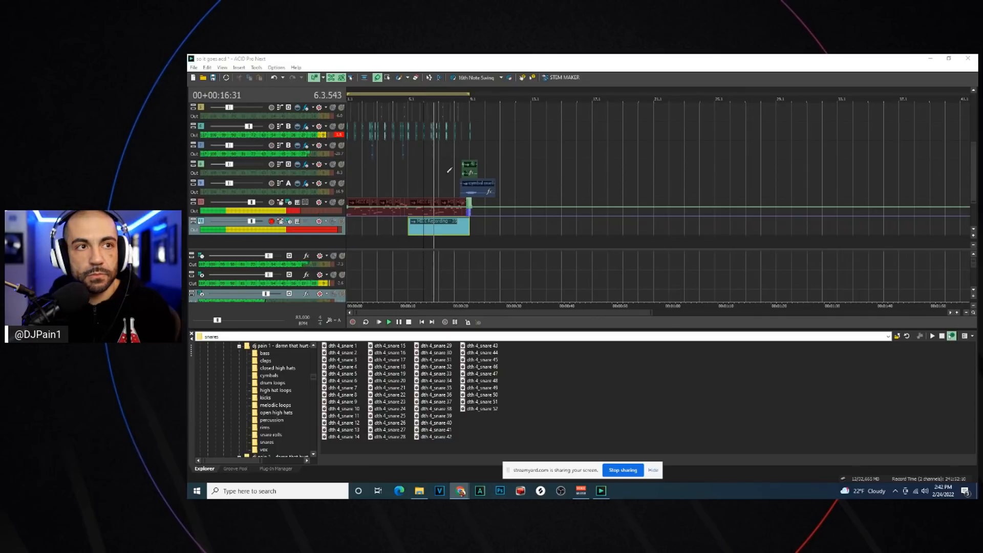
pyautogui.moveTo(461, 490)
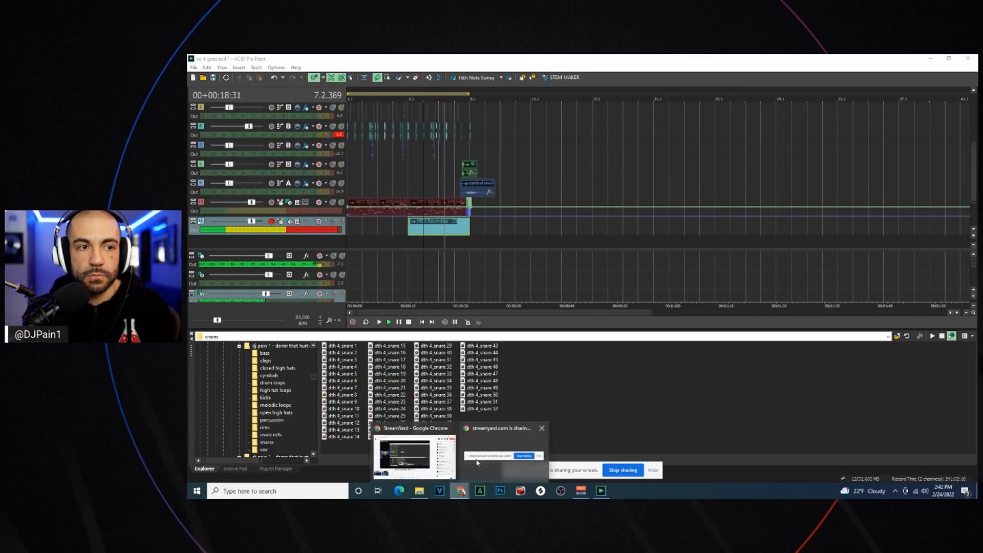
pyautogui.moveTo(542, 467)
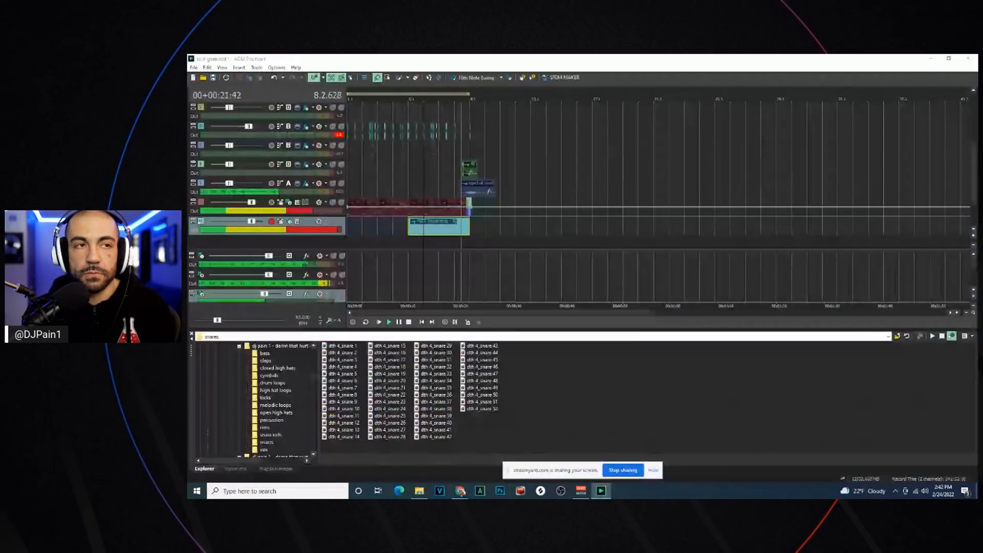
pyautogui.click(272, 222)
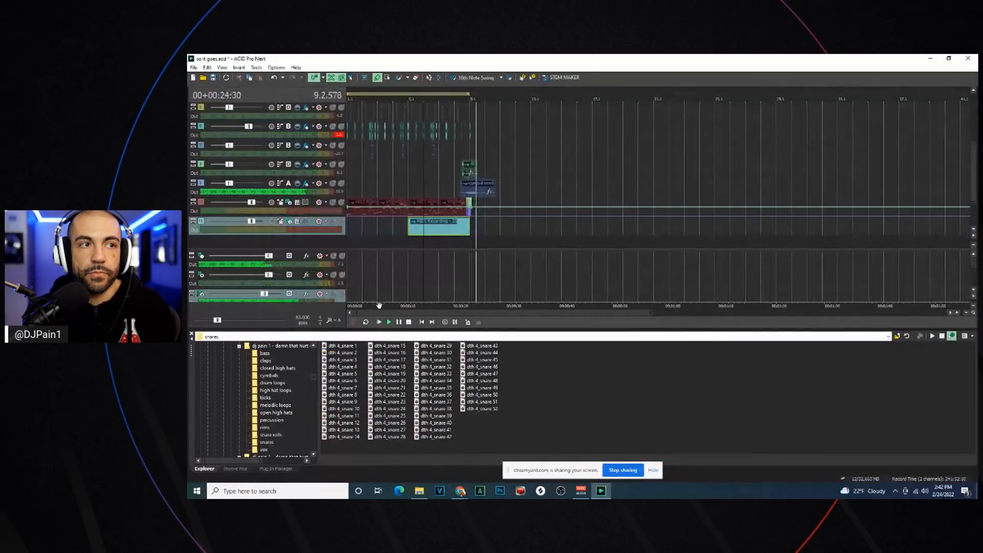
pyautogui.click(409, 322)
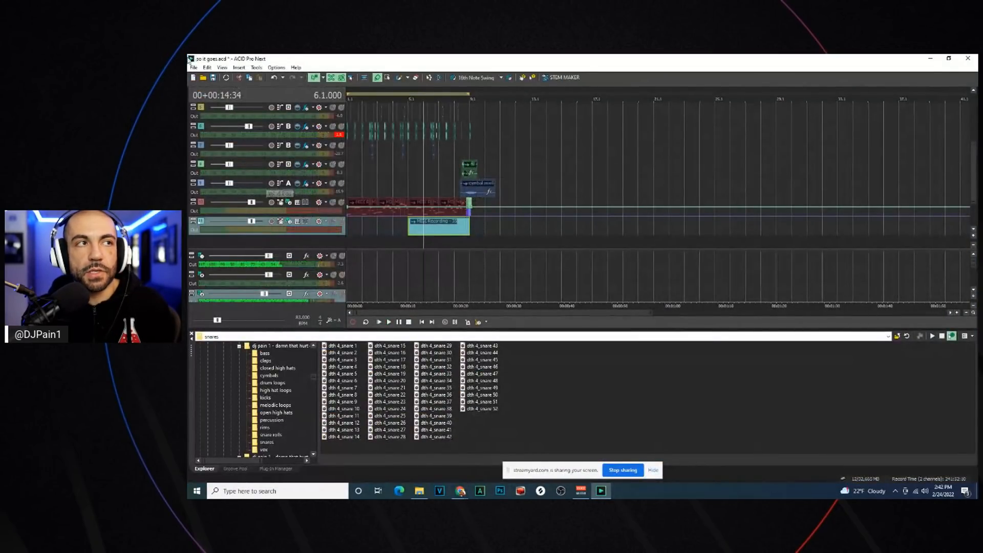
# Save the project with the finished Arcade part
pyautogui.click(193, 68)
pyautogui.click(203, 99)
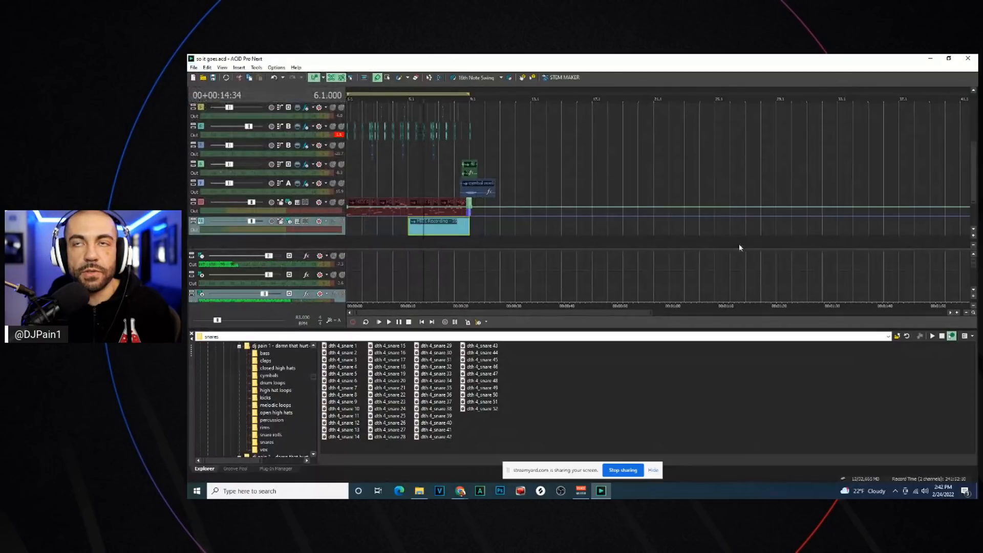
pyautogui.hotkey('alt', 'Tab')
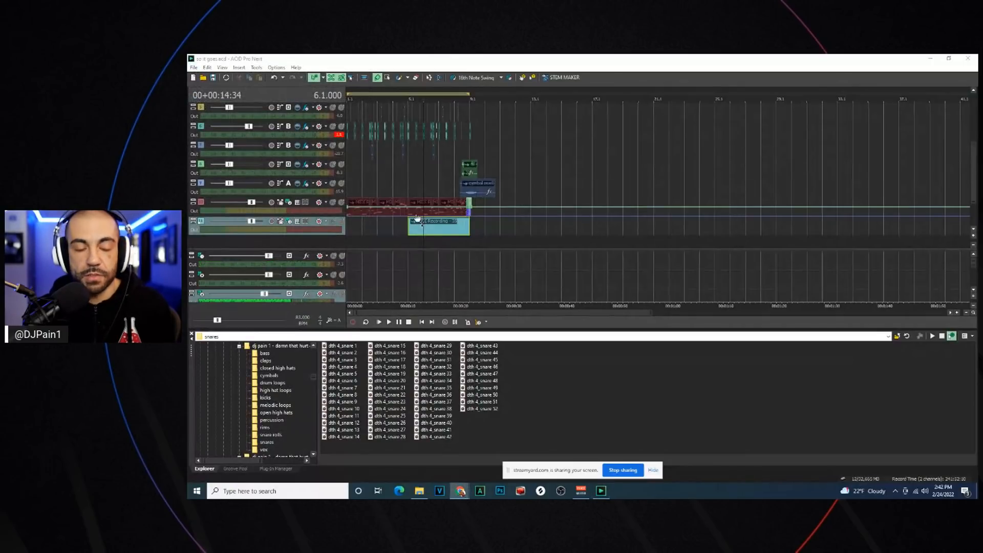